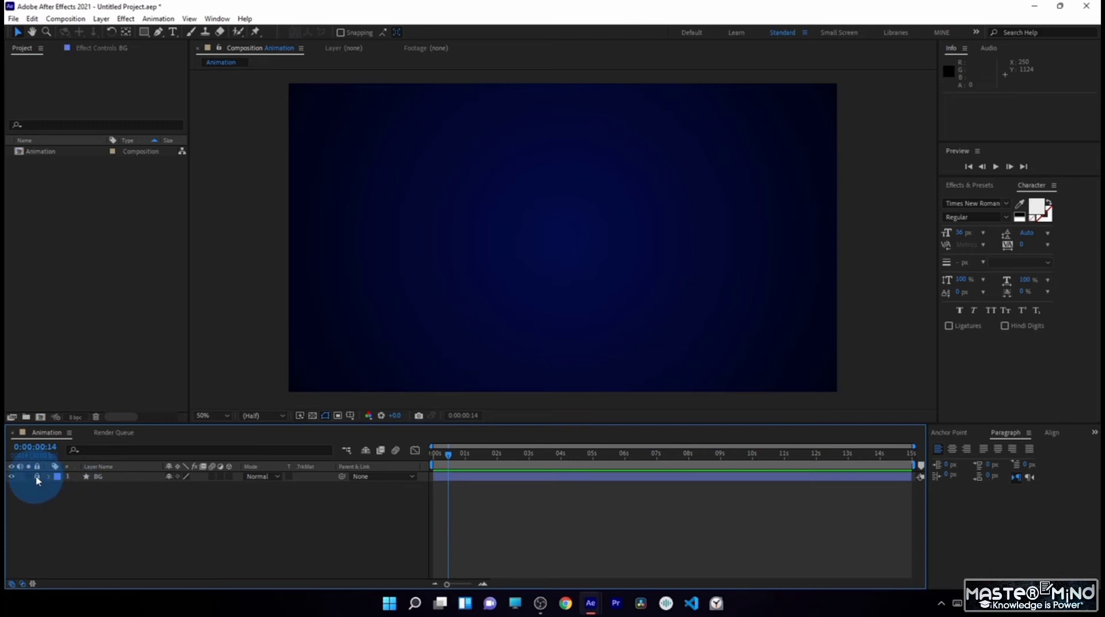
Step: Unlock the BG layer to try moving it in the composition, undo the move and lock the layer again
{"action": "left_click", "coordinate": [38, 477]}
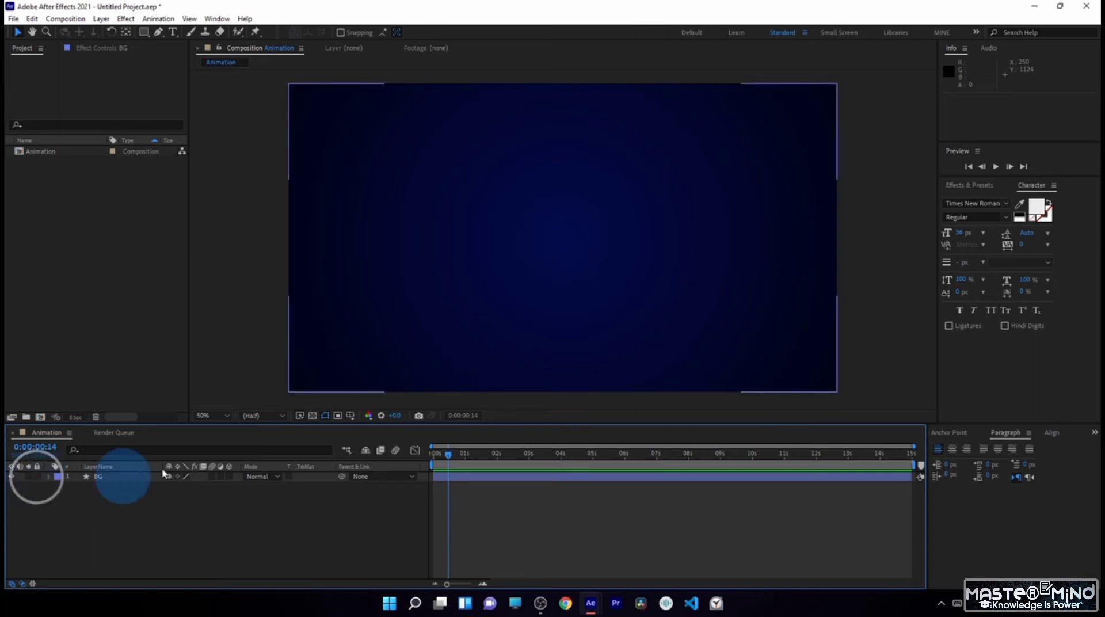
{"action": "left_click_drag", "start_coordinate": [499, 250], "coordinate": [616, 362]}
{"action": "key", "text": "ctrl+z"}
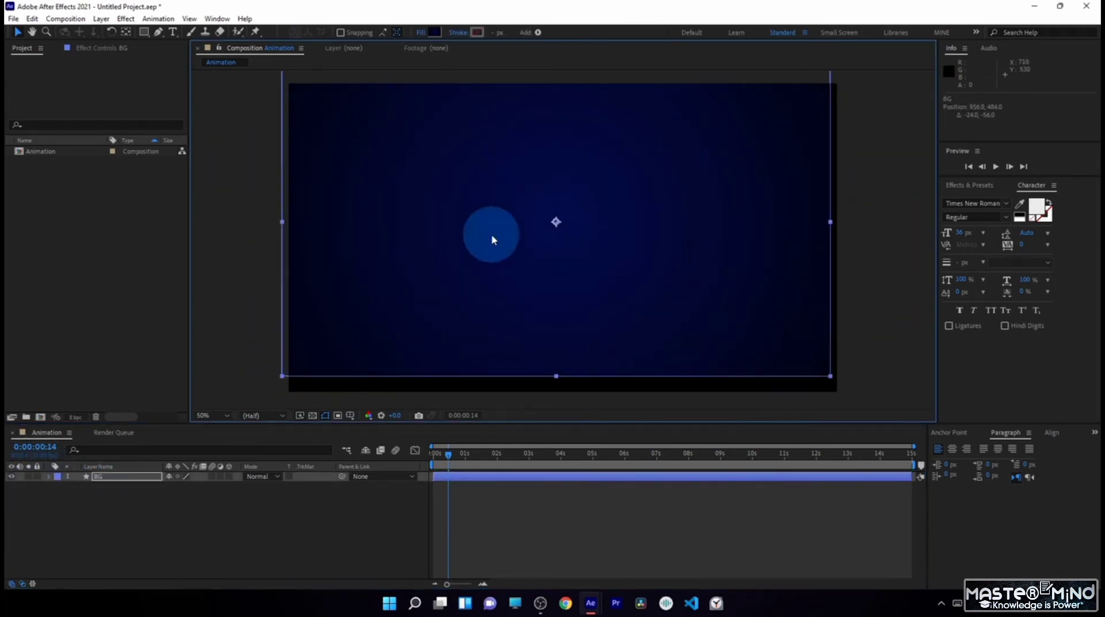
{"action": "left_click", "coordinate": [131, 486]}
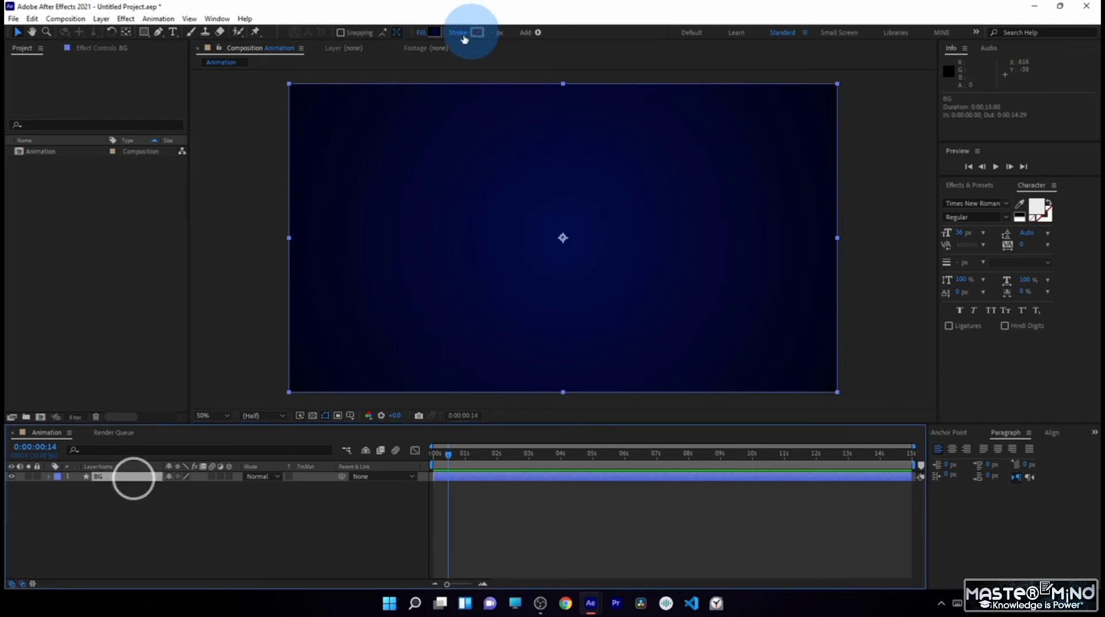
{"action": "left_click", "coordinate": [39, 481]}
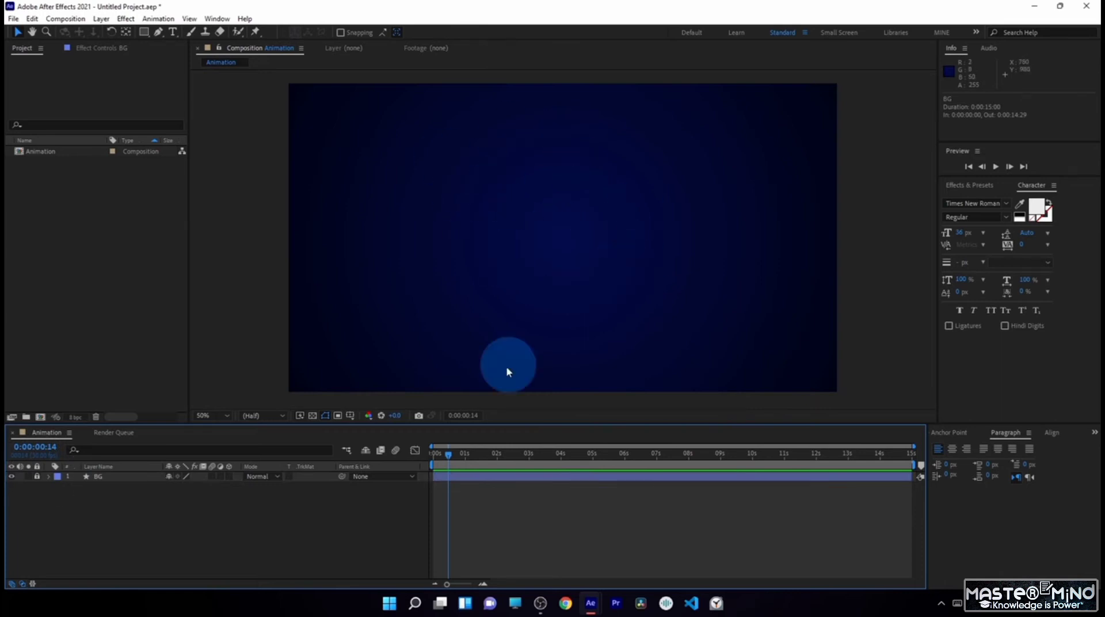
{"action": "left_click", "coordinate": [616, 248]}
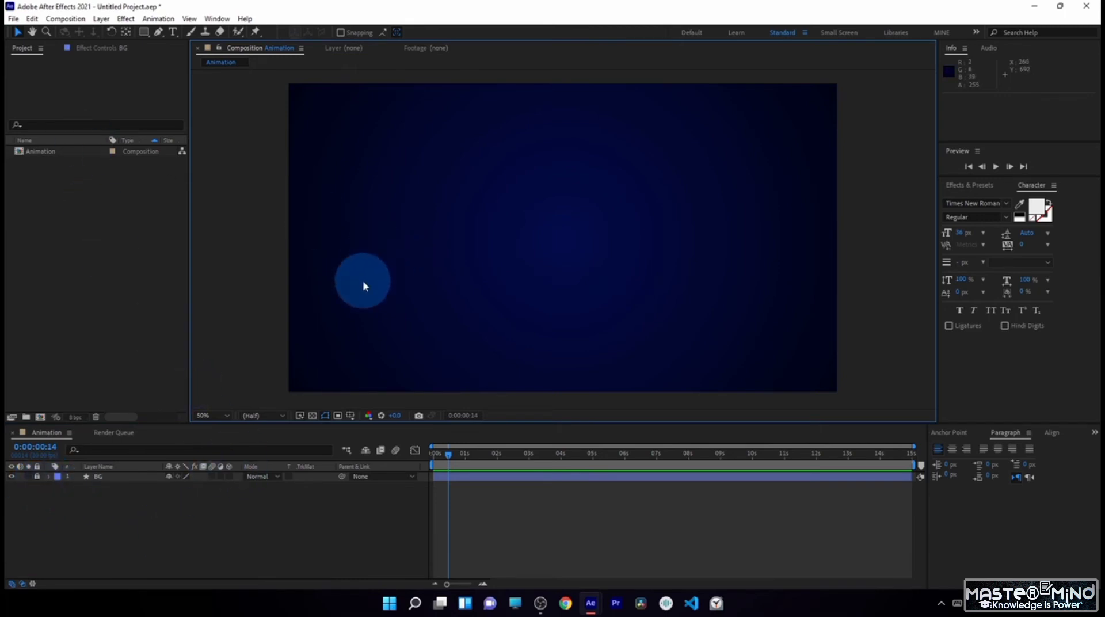
Step: Save the project as a new After Effects project named class
{"action": "left_click", "coordinate": [14, 19]}
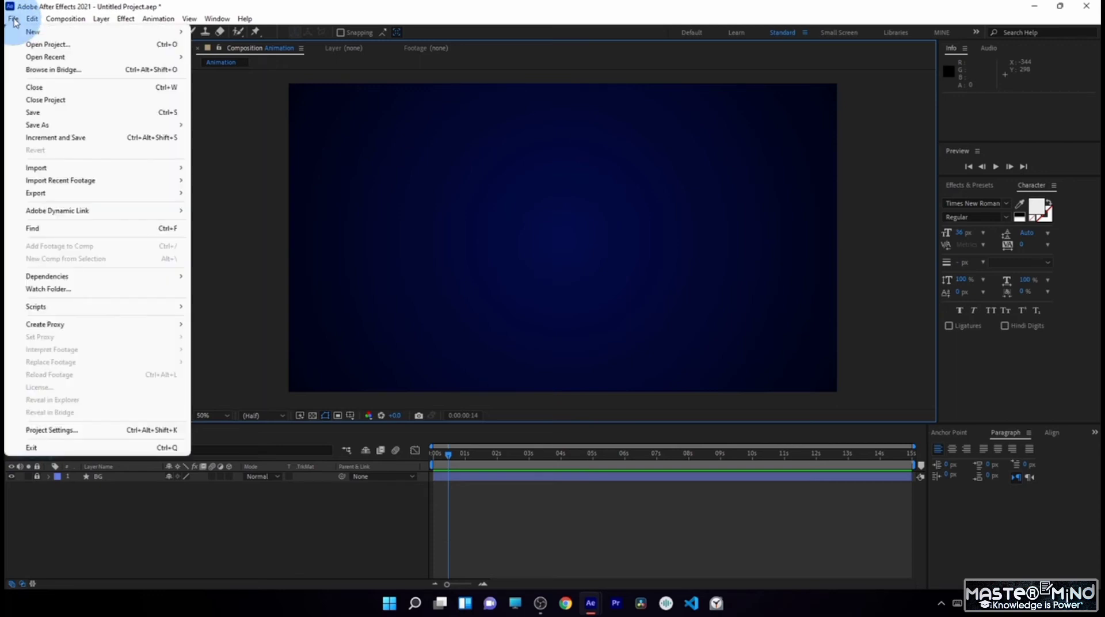
{"action": "mouse_move", "coordinate": [167, 125]}
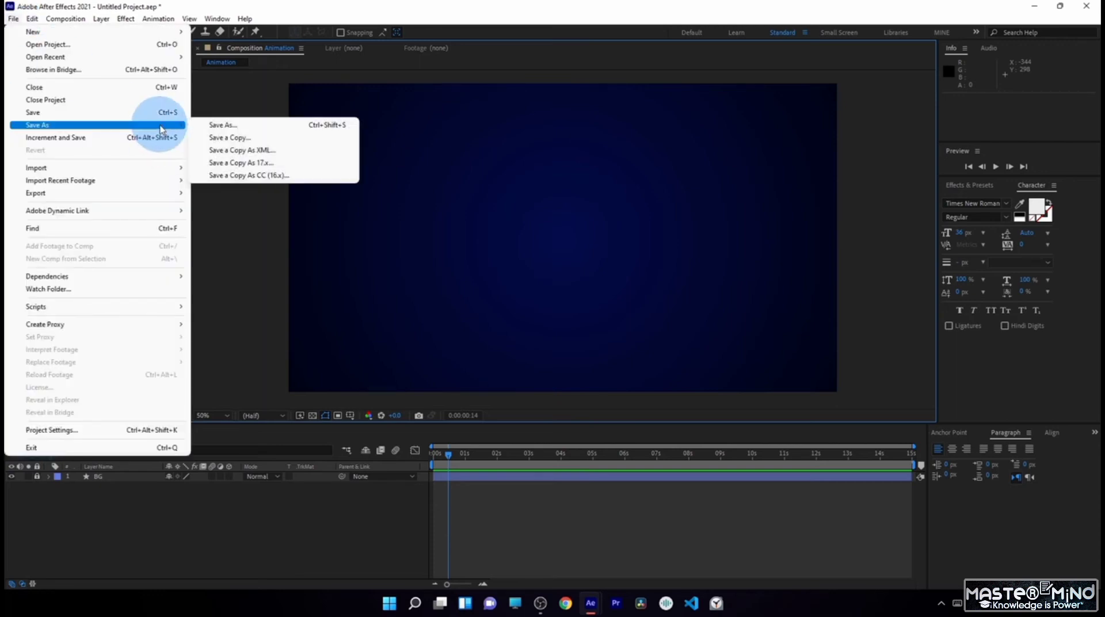
{"action": "left_click", "coordinate": [227, 125]}
{"action": "type", "text": "class"}
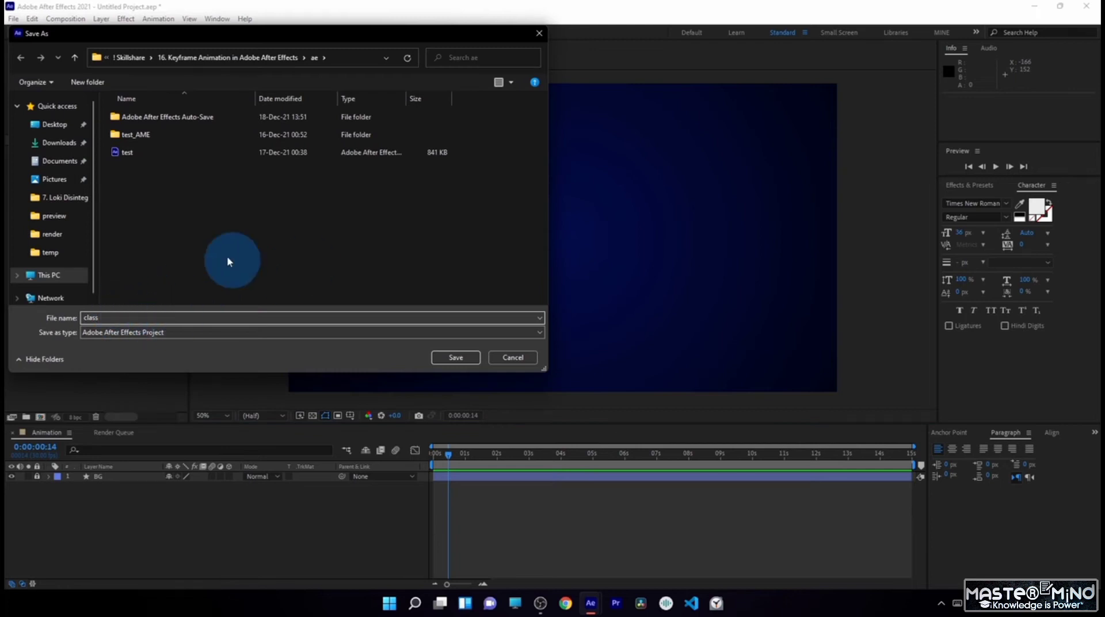
{"action": "left_click", "coordinate": [455, 357]}
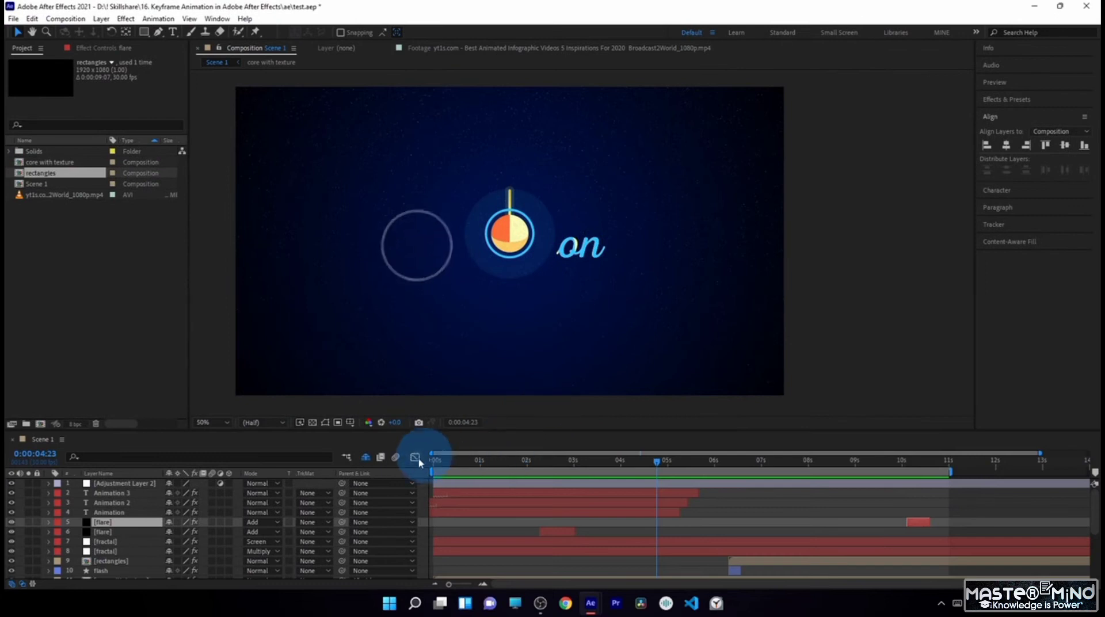
Step: Switch to the test.aep project and play and scrub through Scene 1, examining the motion of the circle and the lettering
{"action": "left_click", "coordinate": [436, 460]}
{"action": "key", "text": "space"}
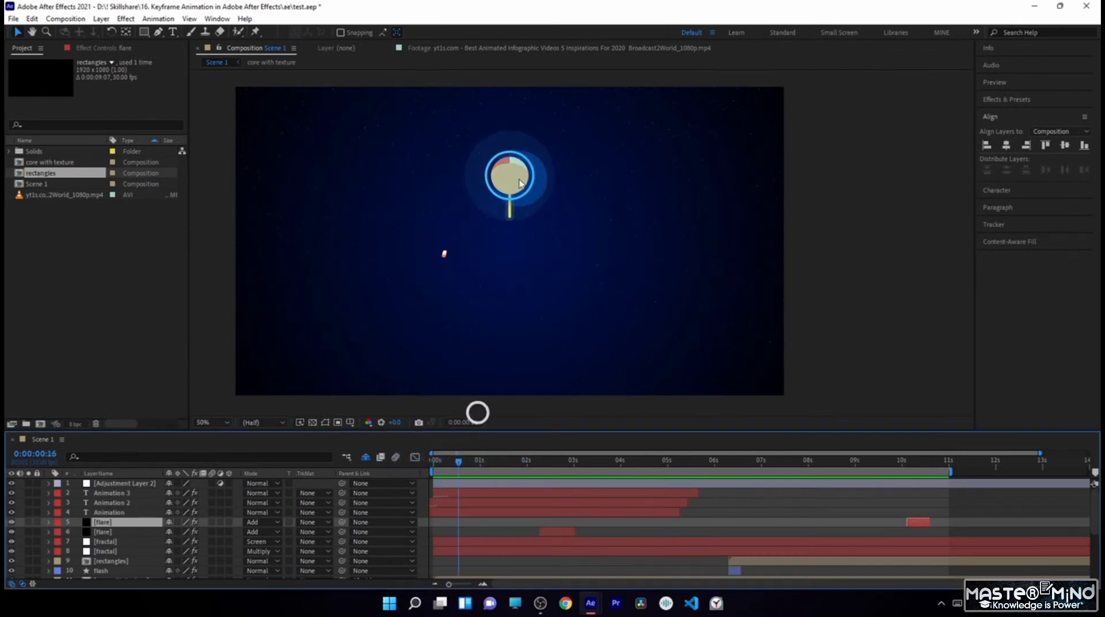
{"action": "left_click_drag", "start_coordinate": [463, 459], "coordinate": [585, 265]}
{"action": "left_click", "coordinate": [584, 173]}
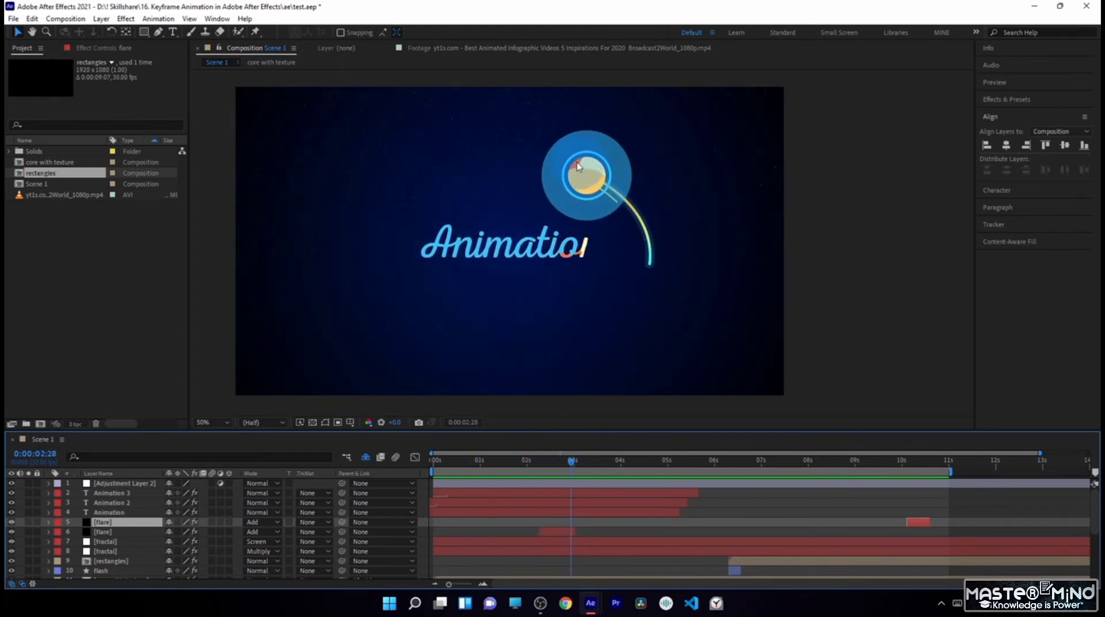
{"action": "left_click_drag", "start_coordinate": [580, 466], "coordinate": [685, 465]}
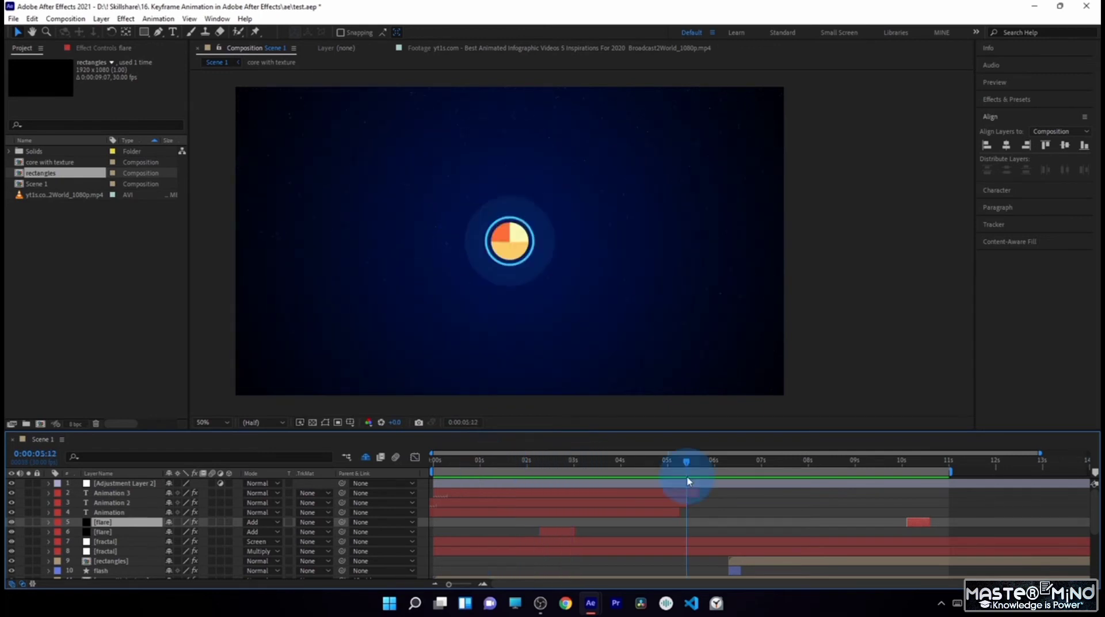
{"action": "left_click", "coordinate": [542, 261]}
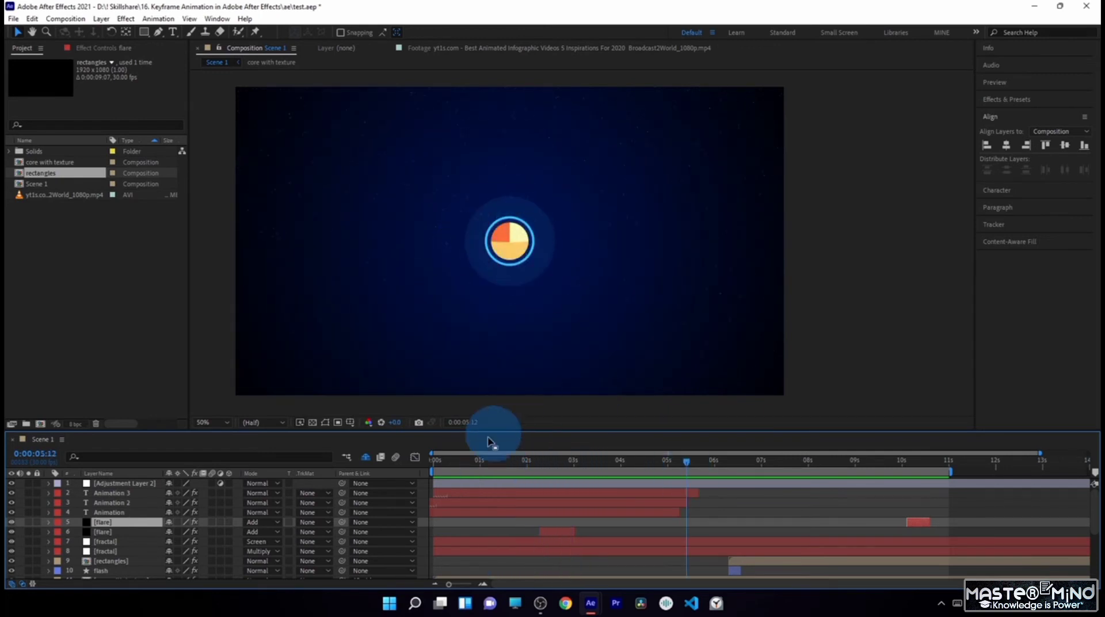
{"action": "left_click", "coordinate": [473, 461]}
Step: In the class project, draw a small circle near the centre of the composition on a new shape layer with the Ellipse tool
{"action": "left_click", "coordinate": [463, 456]}
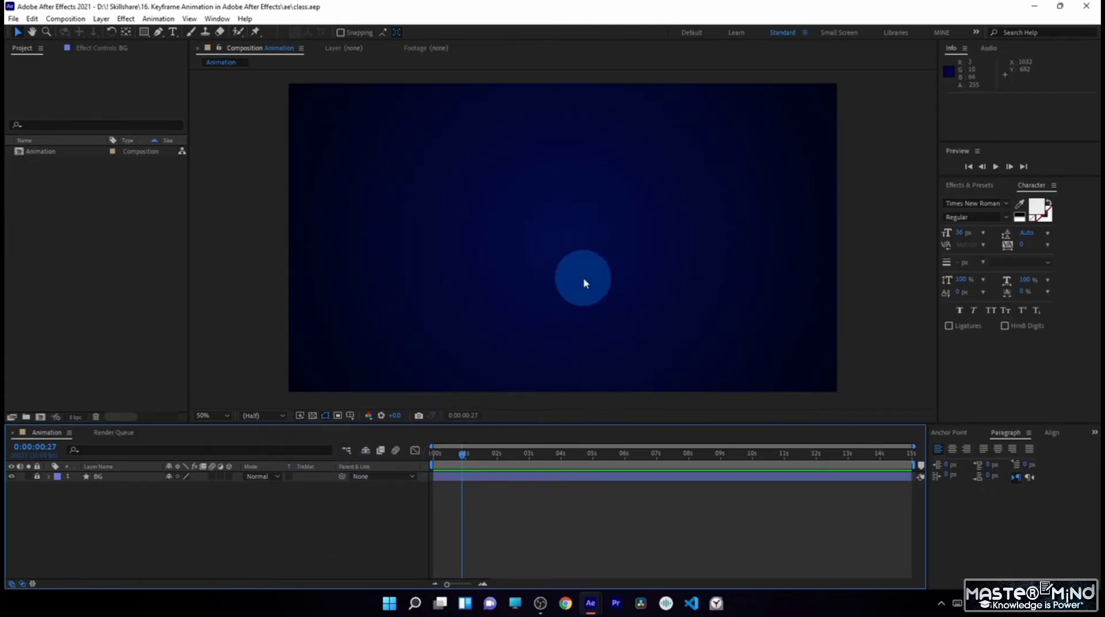
{"action": "left_click", "coordinate": [144, 33]}
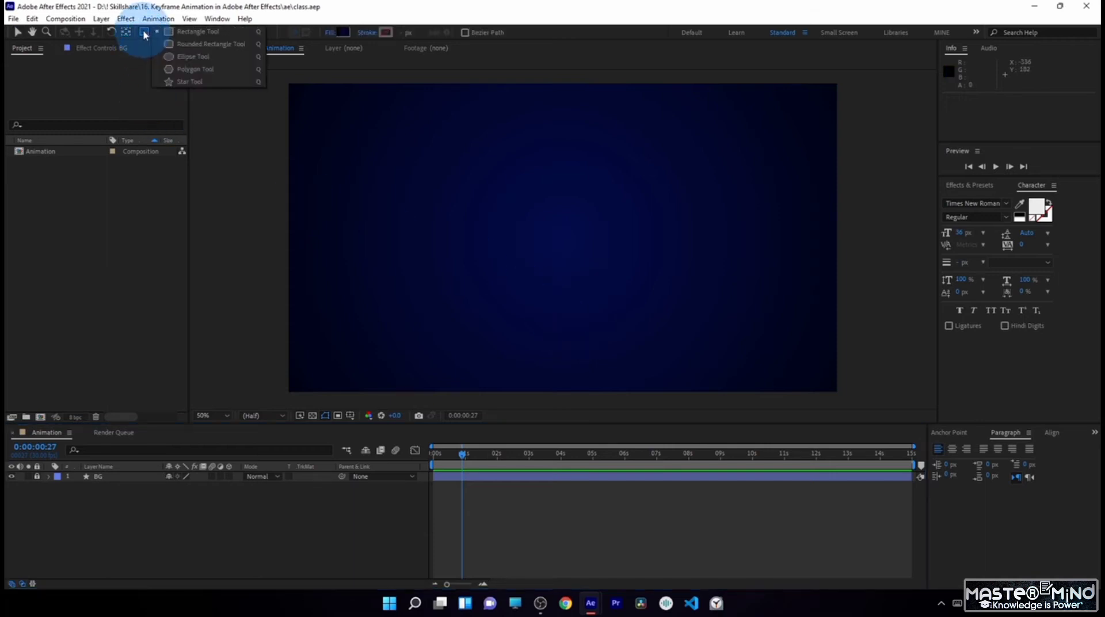
{"action": "left_click", "coordinate": [199, 57]}
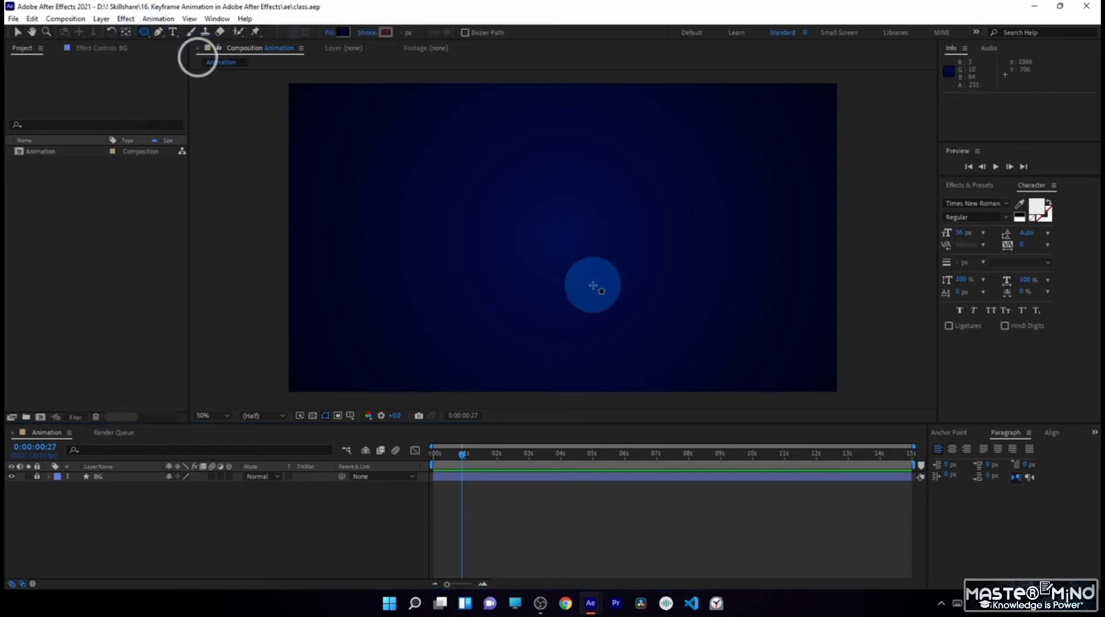
{"action": "mouse_move", "coordinate": [574, 243]}
{"action": "left_mouse_down"}
{"action": "mouse_move", "coordinate": [563, 236]}
{"action": "mouse_move", "coordinate": [600, 246]}
{"action": "mouse_move", "coordinate": [643, 295]}
{"action": "mouse_move", "coordinate": [627, 287]}
{"action": "mouse_move", "coordinate": [649, 293]}
{"action": "mouse_move", "coordinate": [565, 237]}
{"action": "mouse_move", "coordinate": [636, 283]}
{"action": "mouse_move", "coordinate": [624, 257]}
{"action": "mouse_move", "coordinate": [269, 572]}
{"action": "mouse_move", "coordinate": [586, 252]}
{"action": "mouse_move", "coordinate": [609, 254]}
{"action": "mouse_move", "coordinate": [579, 254]}
{"action": "left_mouse_up"}
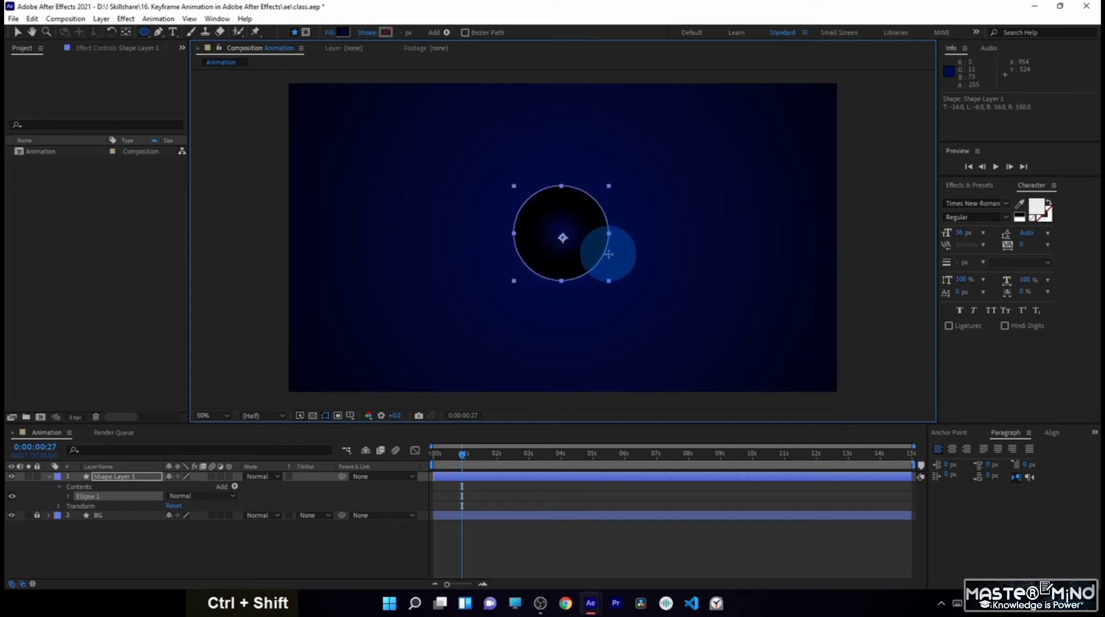
{"action": "mouse_move", "coordinate": [609, 254]}
{"action": "left_mouse_down"}
{"action": "mouse_move", "coordinate": [736, 257]}
{"action": "mouse_move", "coordinate": [587, 251]}
{"action": "mouse_move", "coordinate": [673, 250]}
{"action": "mouse_move", "coordinate": [604, 246]}
{"action": "left_mouse_up"}
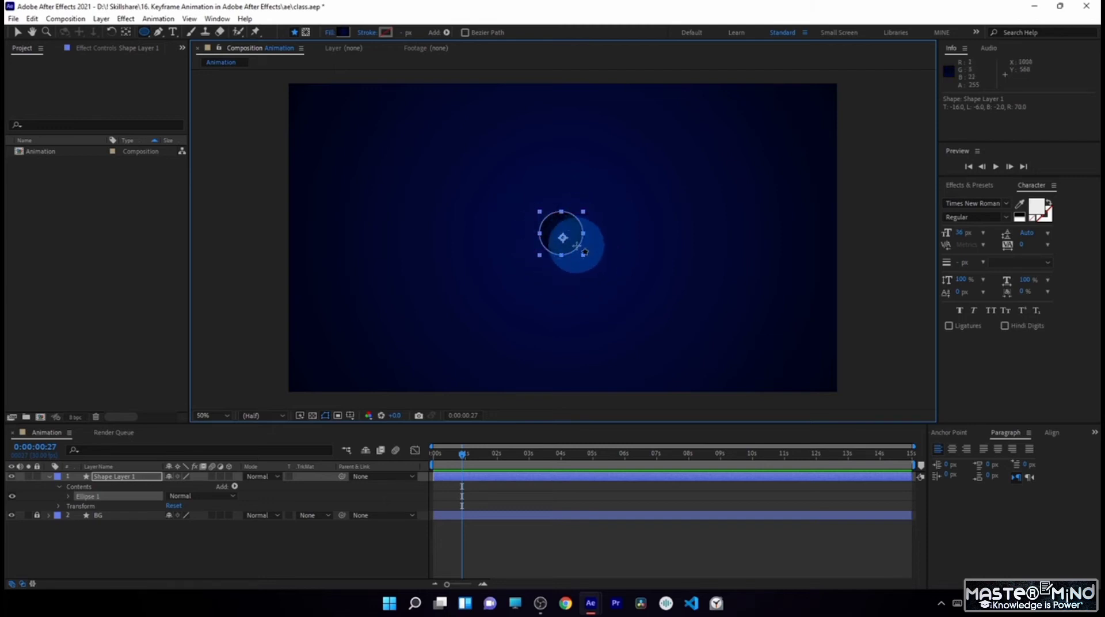
Step: Align Shape Layer 1 to the horizontal and vertical centre of the composition
{"action": "left_click", "coordinate": [136, 481]}
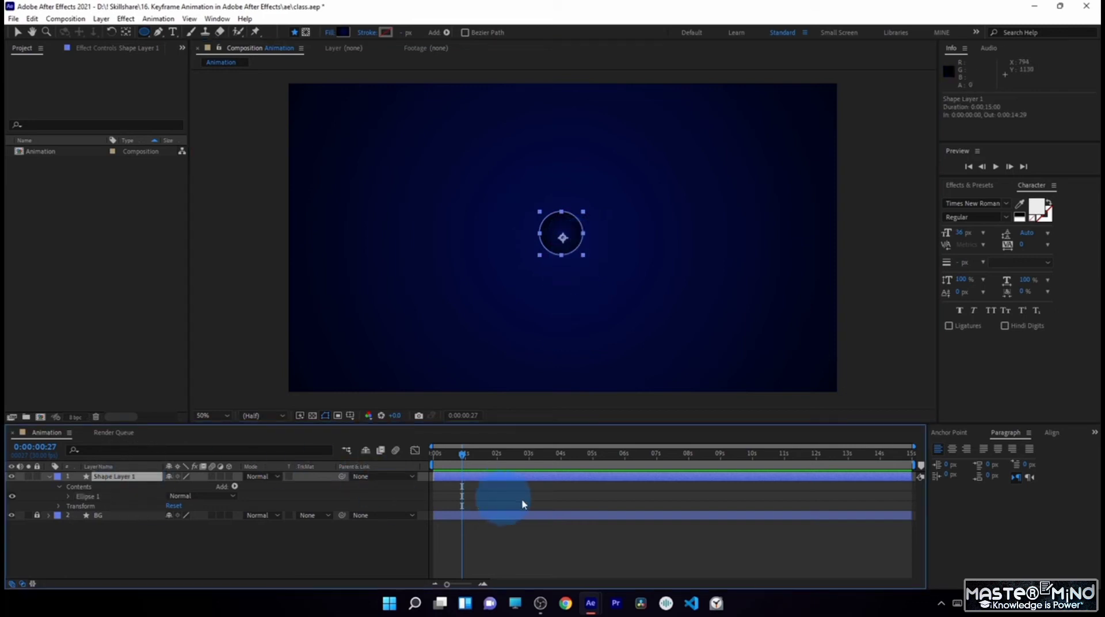
{"action": "left_click", "coordinate": [1055, 435]}
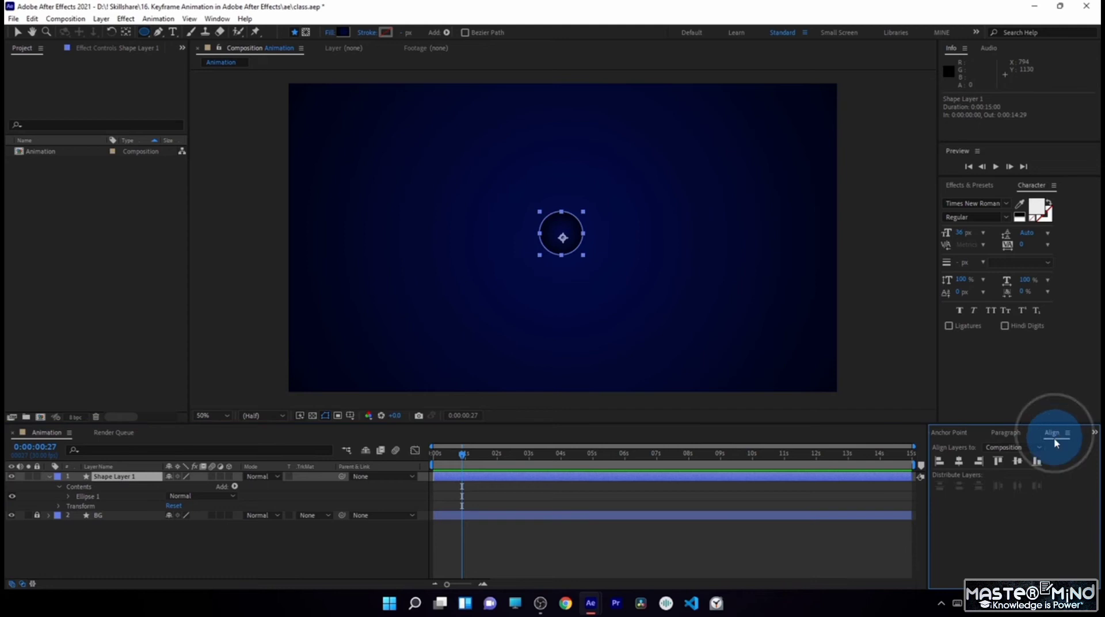
{"action": "left_click", "coordinate": [223, 21]}
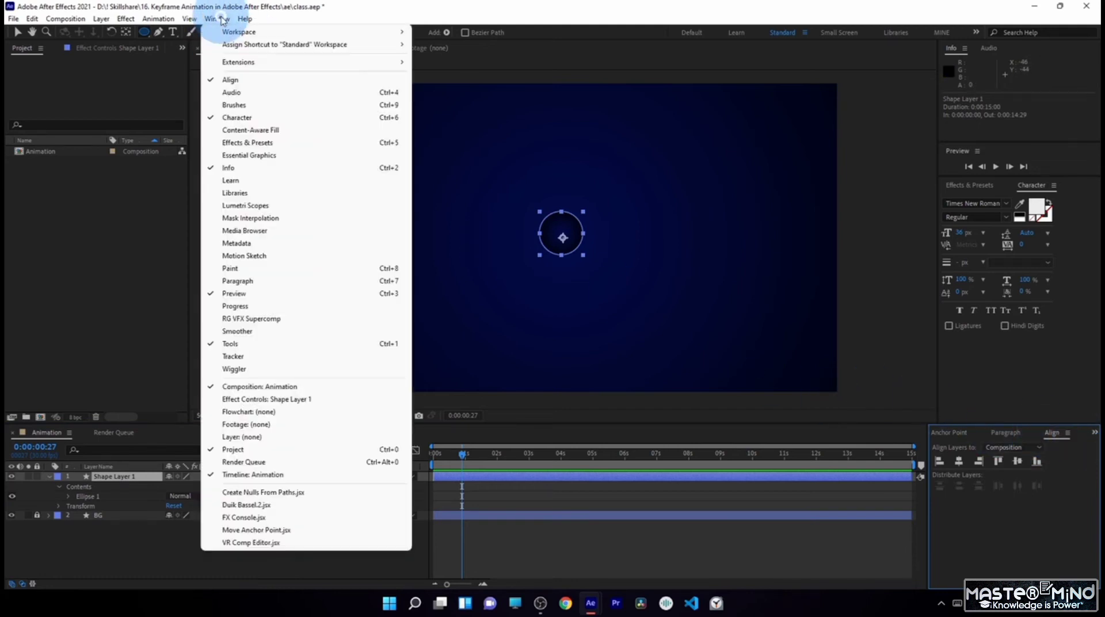
{"action": "left_click", "coordinate": [254, 81]}
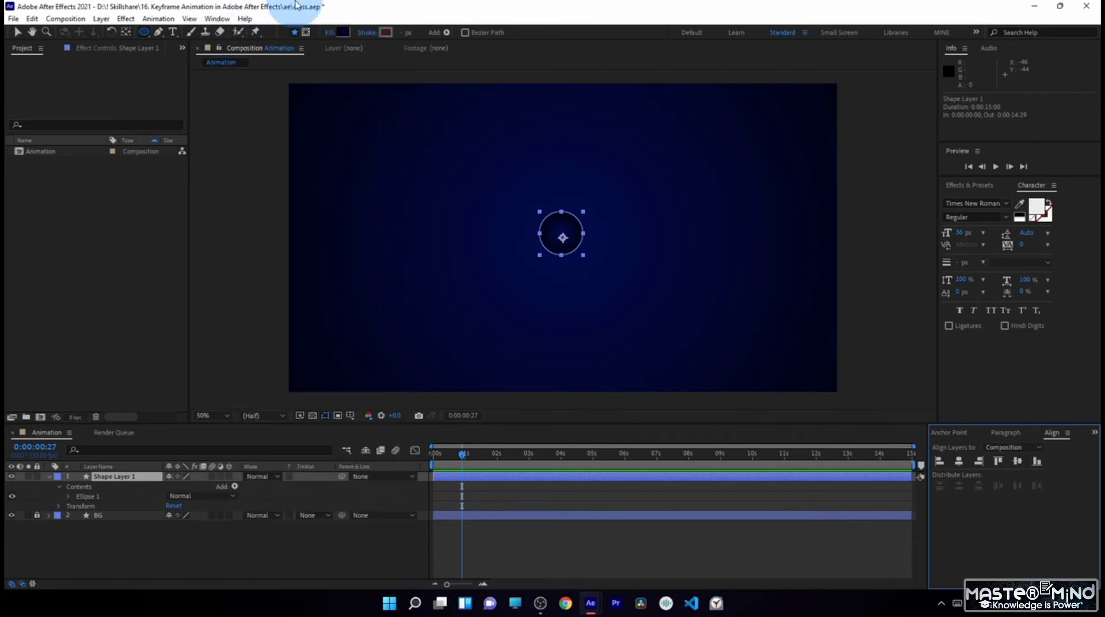
{"action": "left_click", "coordinate": [960, 464]}
{"action": "left_click", "coordinate": [1021, 466]}
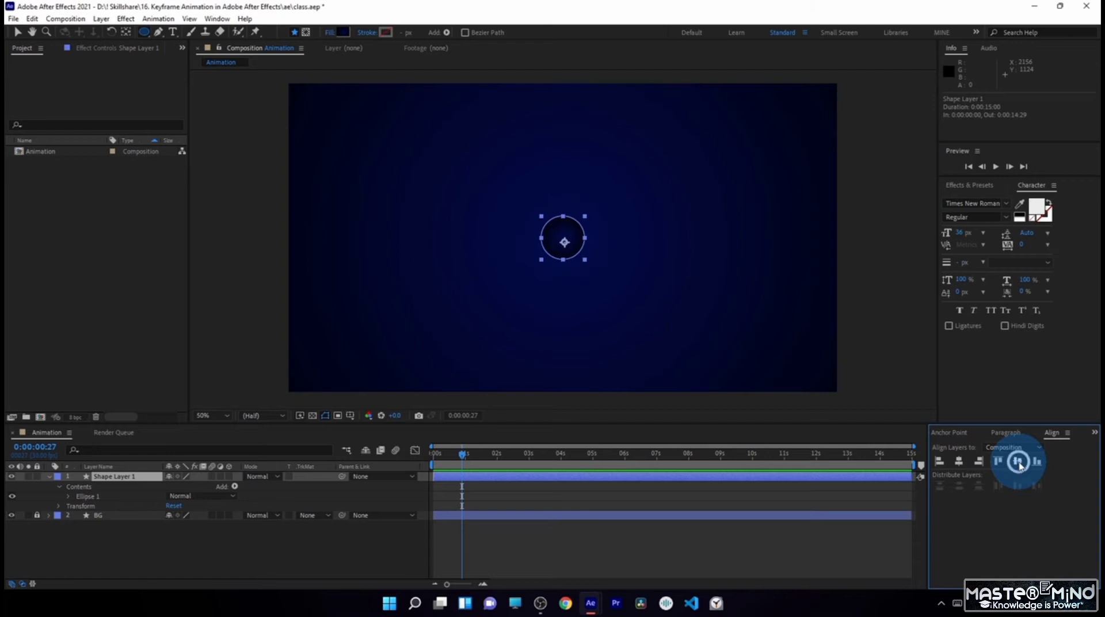
Step: Try scaling and rotating the circle around its off-centre anchor point, undoing each change
{"action": "key", "text": "slash"}
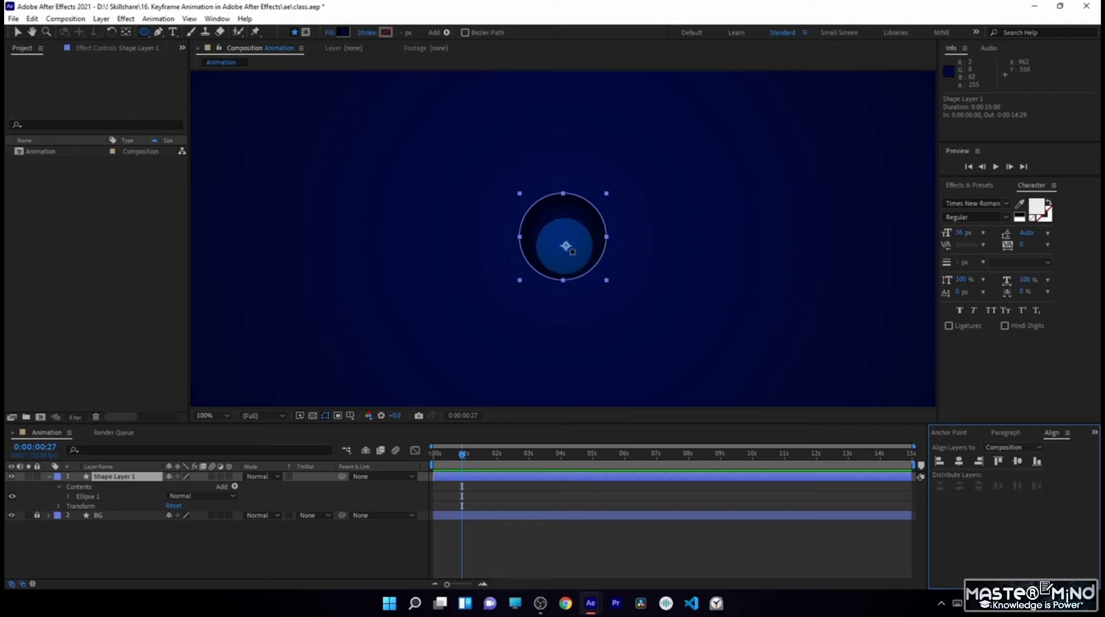
{"action": "key", "text": "s"}
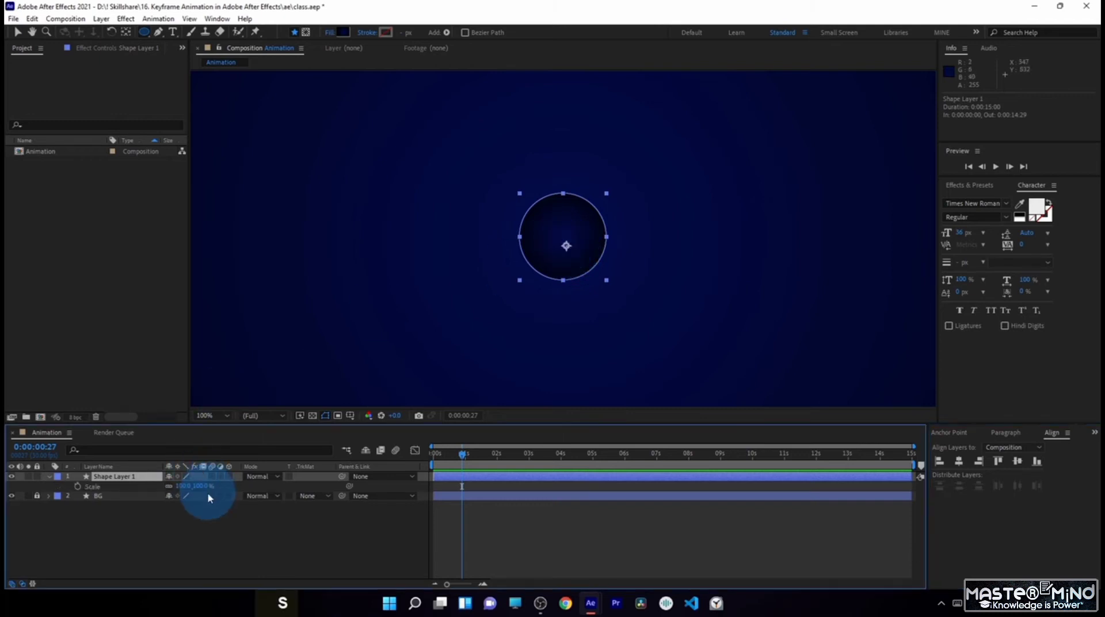
{"action": "left_click_drag", "start_coordinate": [201, 491], "coordinate": [313, 506]}
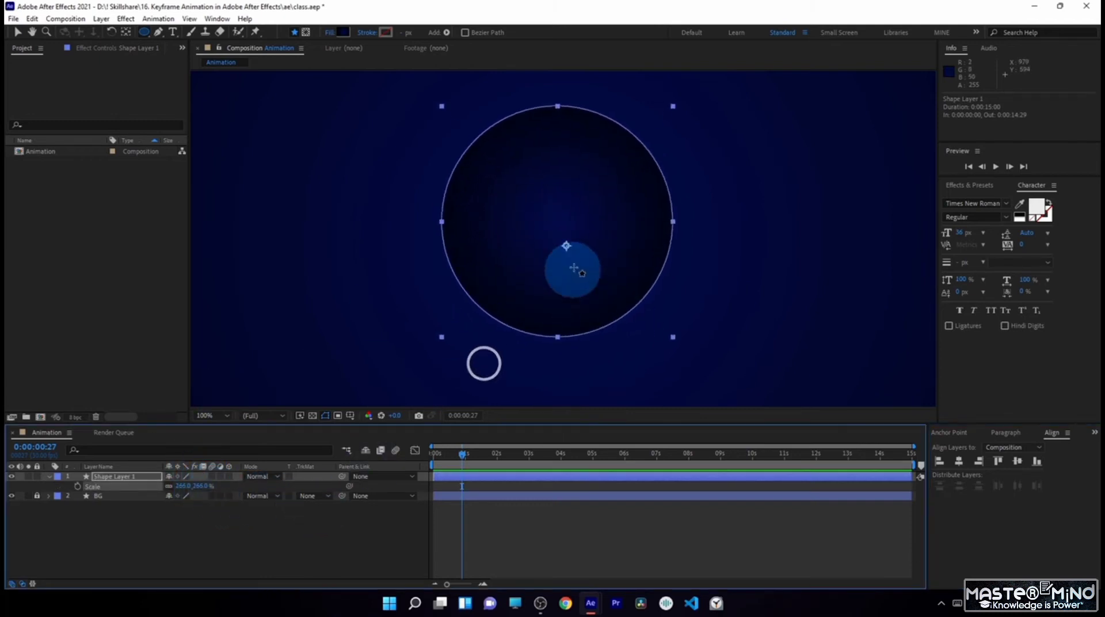
{"action": "key", "text": "ctrl+z"}
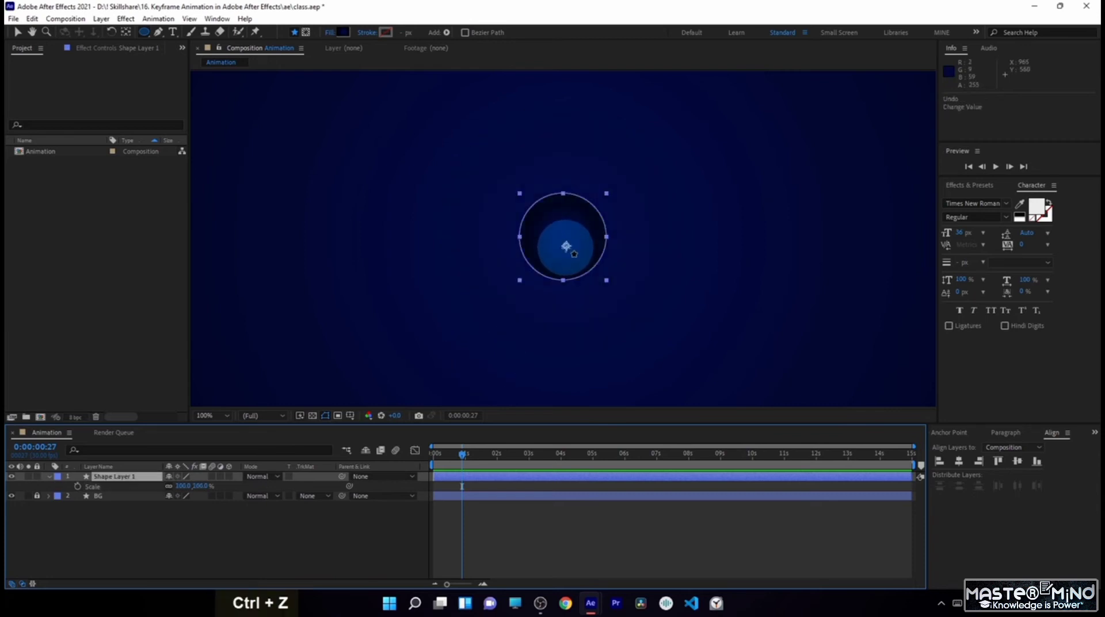
{"action": "key", "text": "r"}
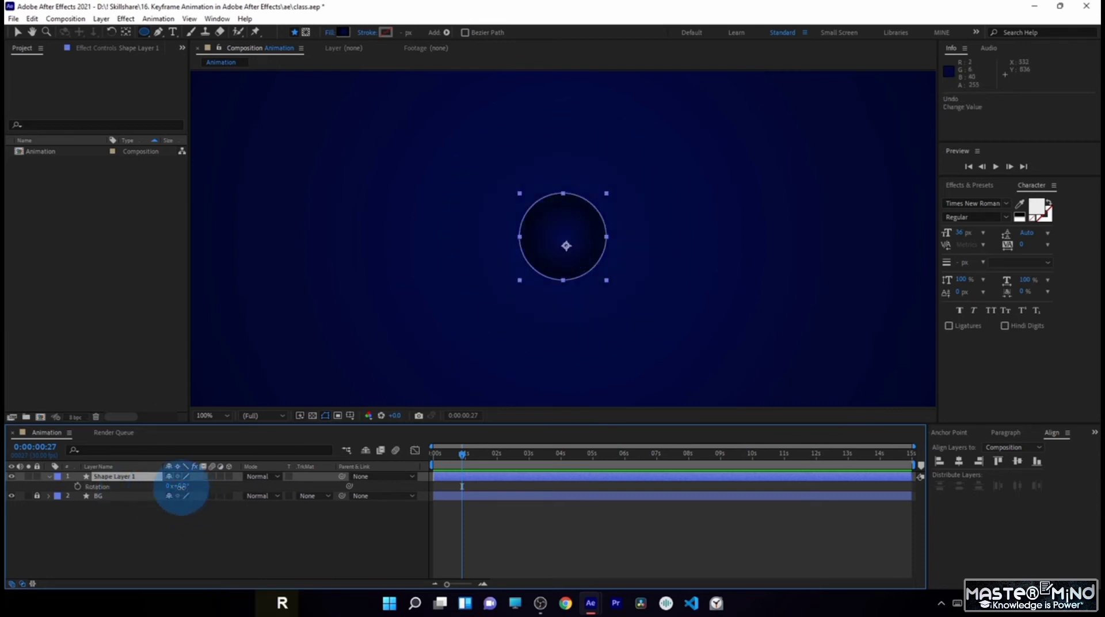
{"action": "left_click_drag", "start_coordinate": [180, 486], "coordinate": [592, 511]}
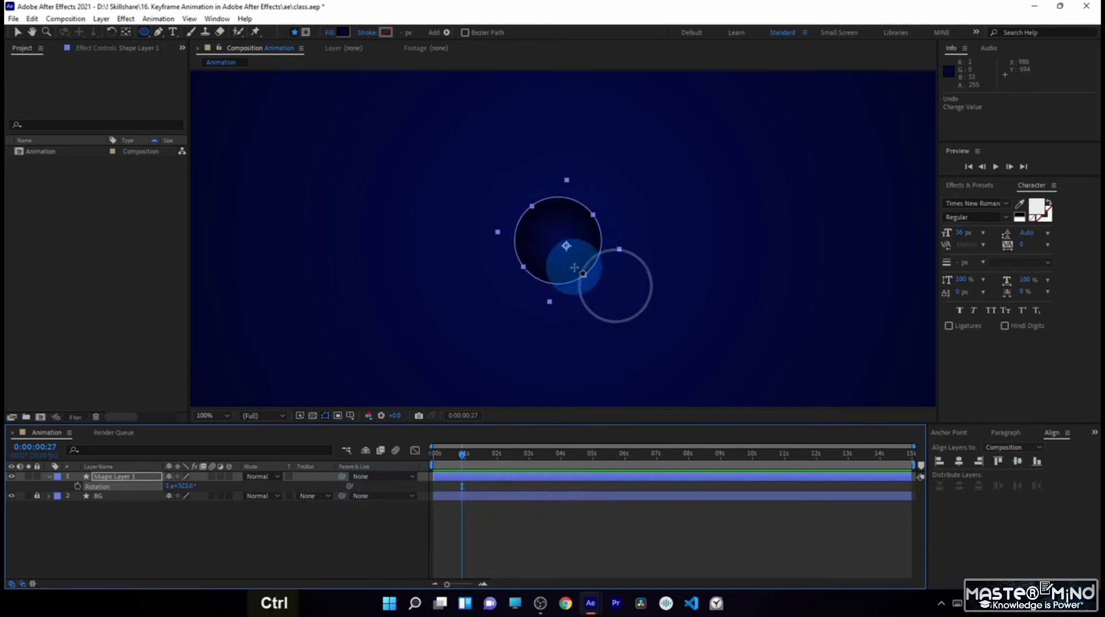
{"action": "key", "text": "ctrl+z"}
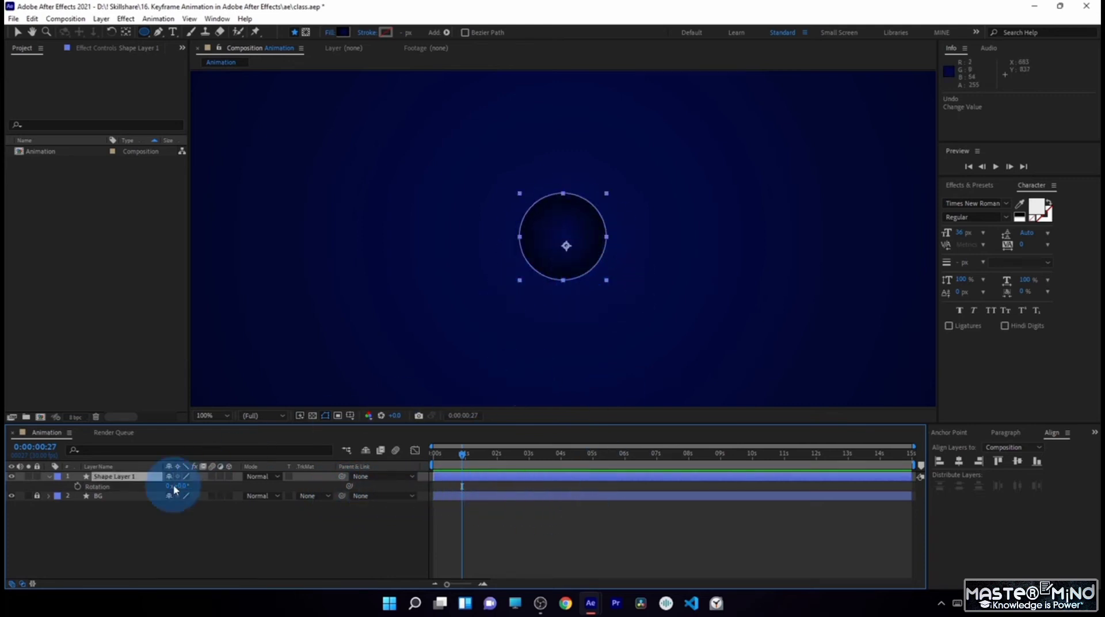
Step: Centre the anchor point of Shape Layer 1 within the circle
{"action": "left_click", "coordinate": [137, 477]}
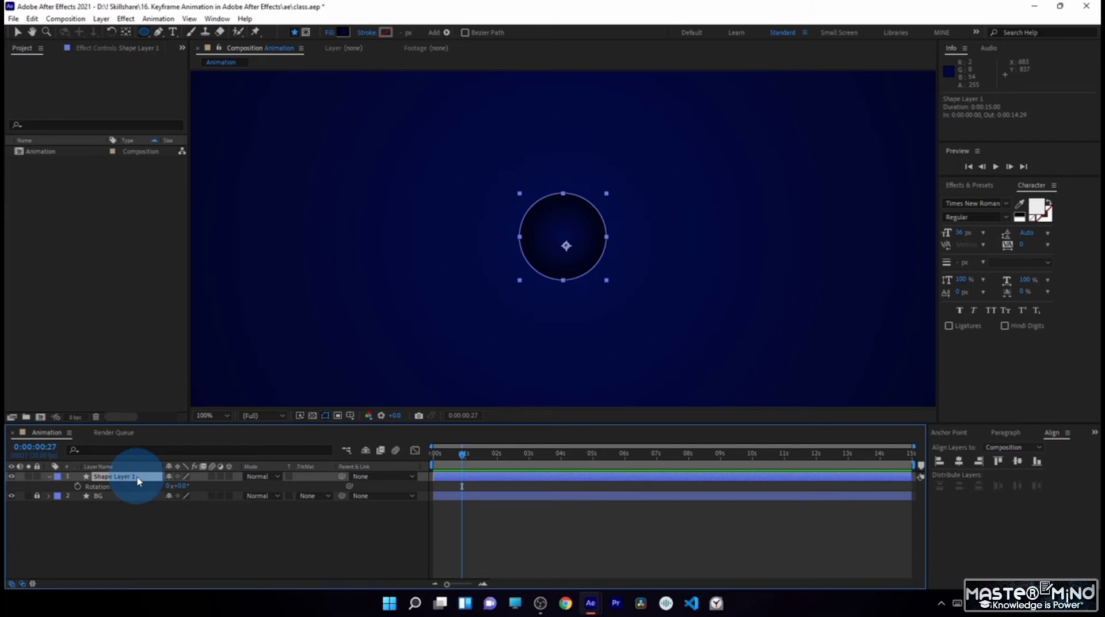
{"action": "left_click", "coordinate": [138, 481]}
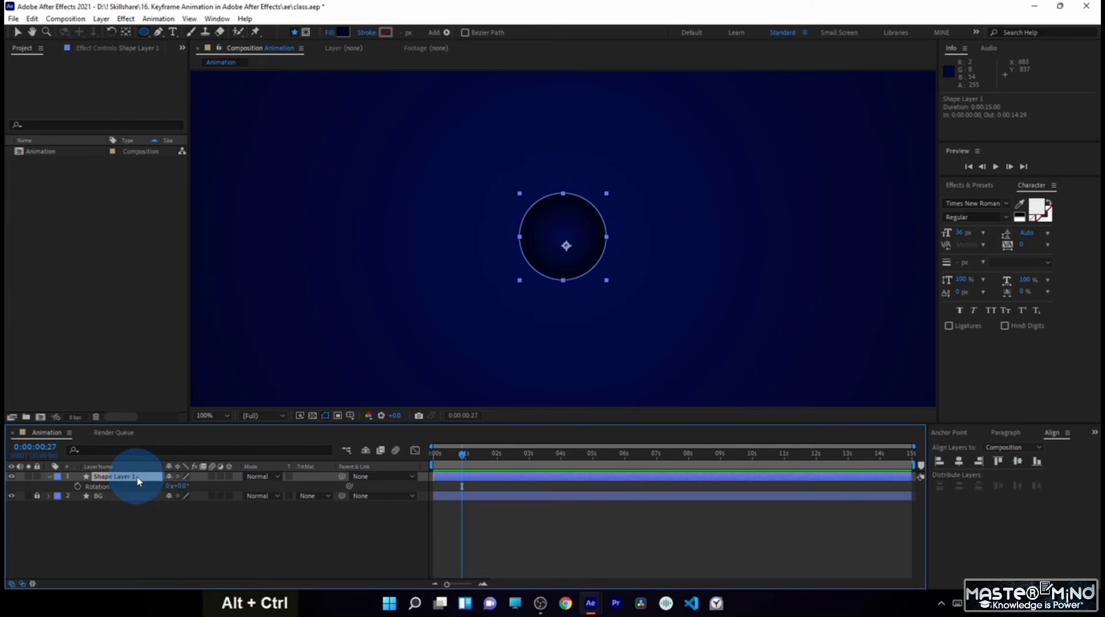
{"action": "key", "text": "ctrl+alt+Home"}
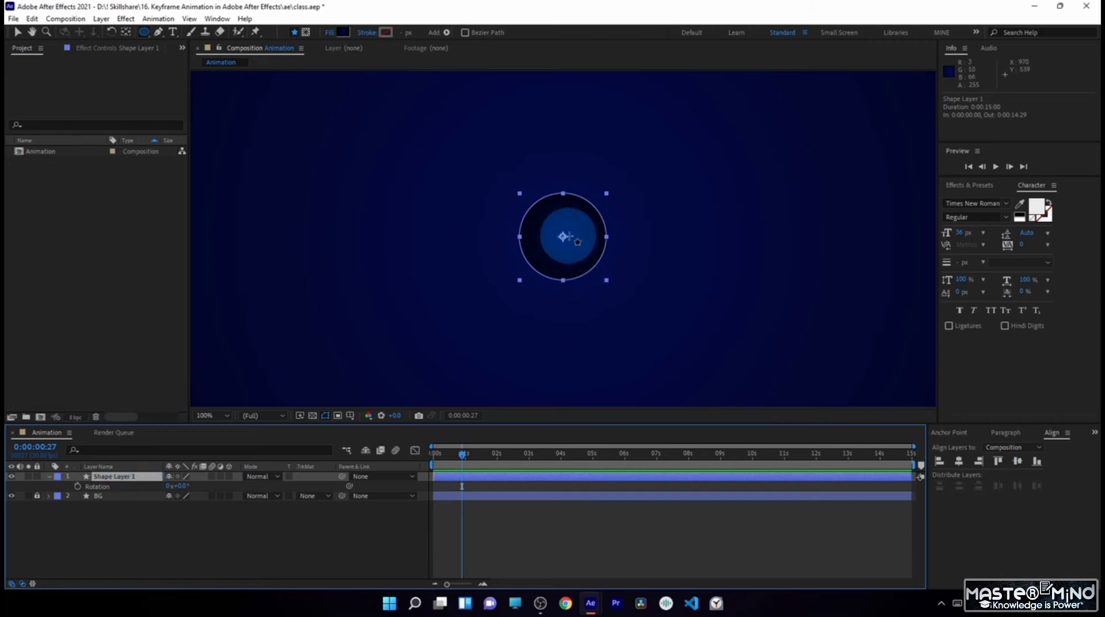
Step: Edit the circle's radial gradient fill so that its centre colour is white (FFFFFF)
{"action": "scroll", "coordinate": [562, 257], "scroll_direction": "down", "scroll_amount": 2}
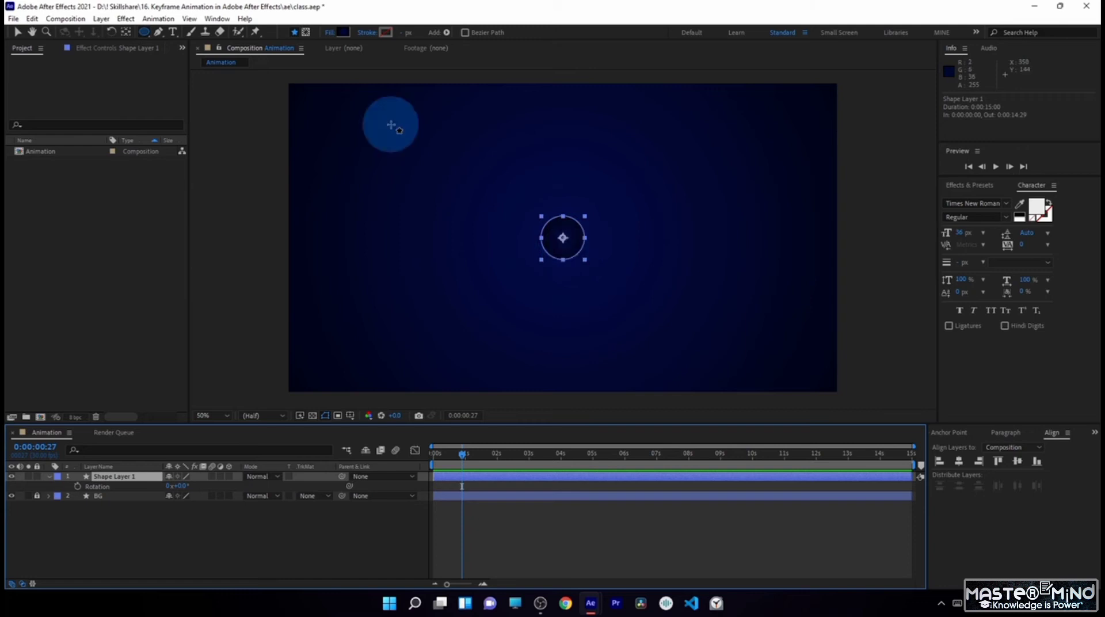
{"action": "left_click", "coordinate": [340, 34]}
{"action": "mouse_move", "coordinate": [230, 260]}
{"action": "left_mouse_down"}
{"action": "mouse_move", "coordinate": [210, 267]}
{"action": "mouse_move", "coordinate": [74, 452]}
{"action": "left_mouse_up"}
{"action": "left_click_drag", "start_coordinate": [225, 355], "coordinate": [94, 420]}
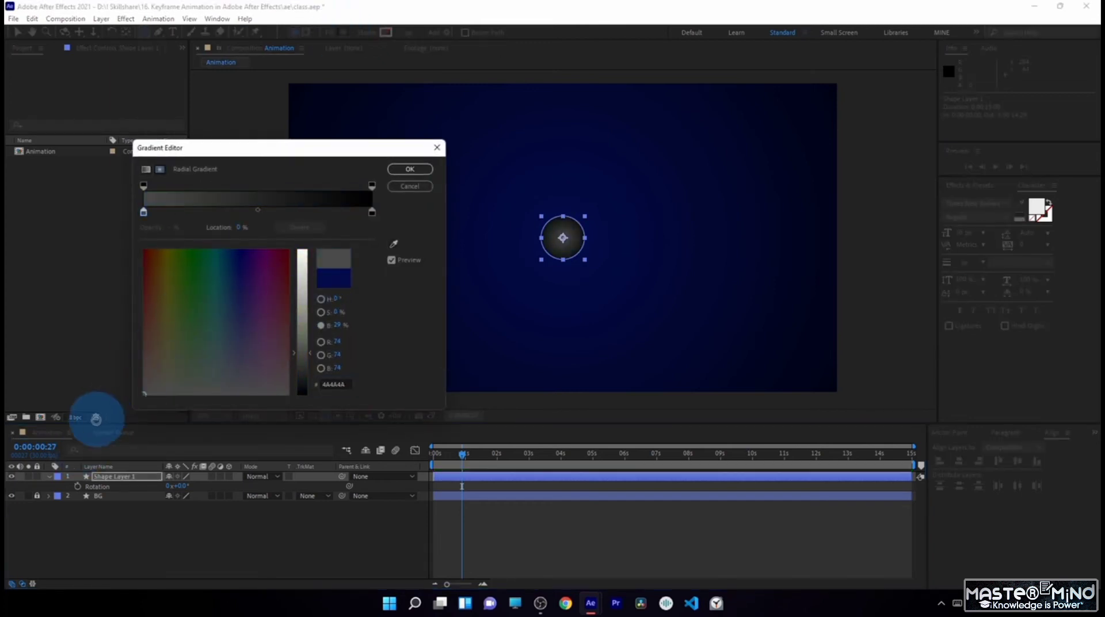
{"action": "left_click_drag", "start_coordinate": [301, 284], "coordinate": [303, 237]}
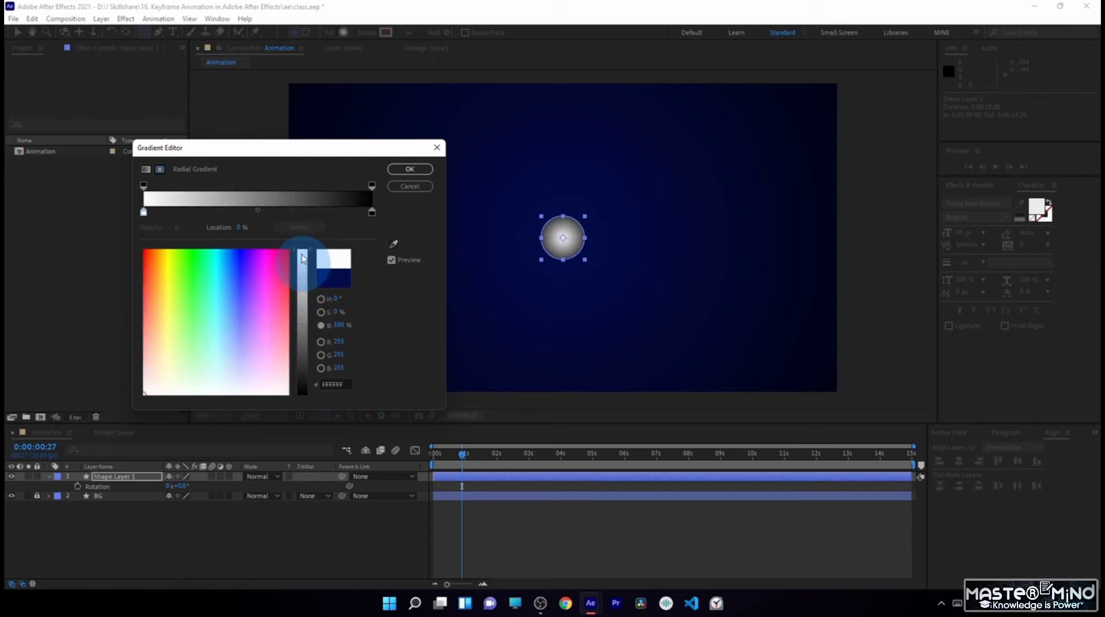
{"action": "left_click", "coordinate": [410, 170]}
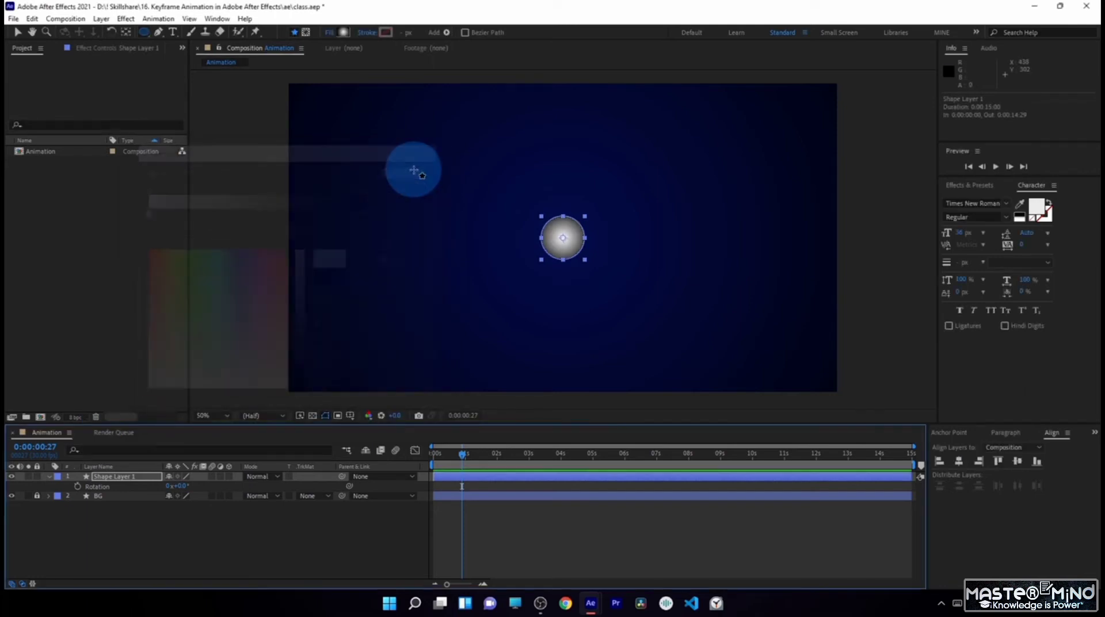
Step: Change the circle's fill type to Solid Color and set the fill colour to white
{"action": "left_click", "coordinate": [563, 242]}
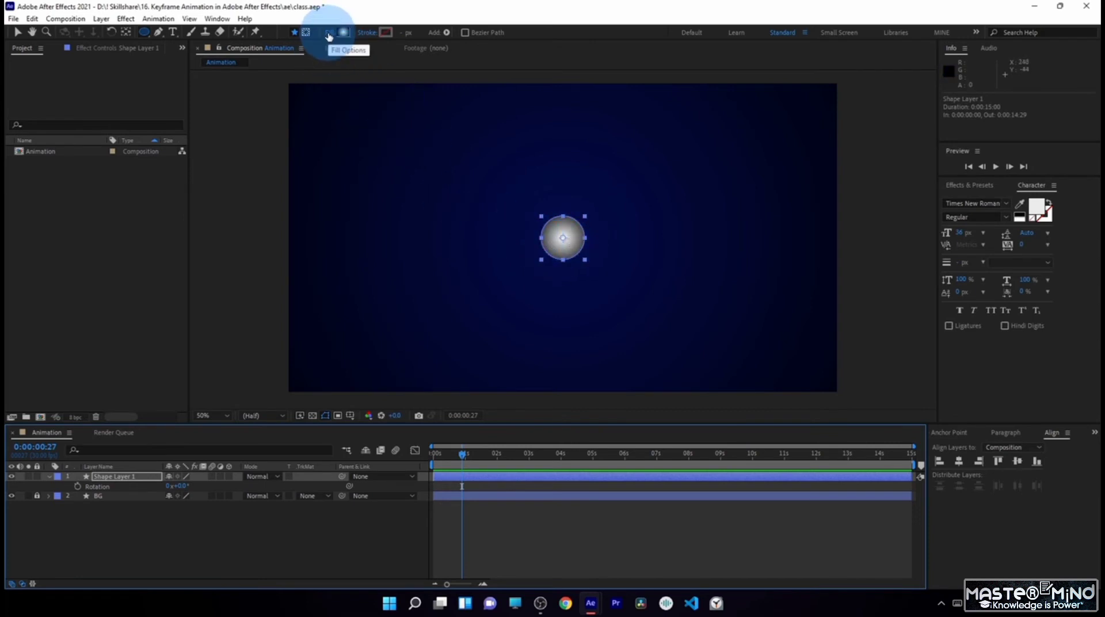
{"action": "left_click", "coordinate": [328, 35]}
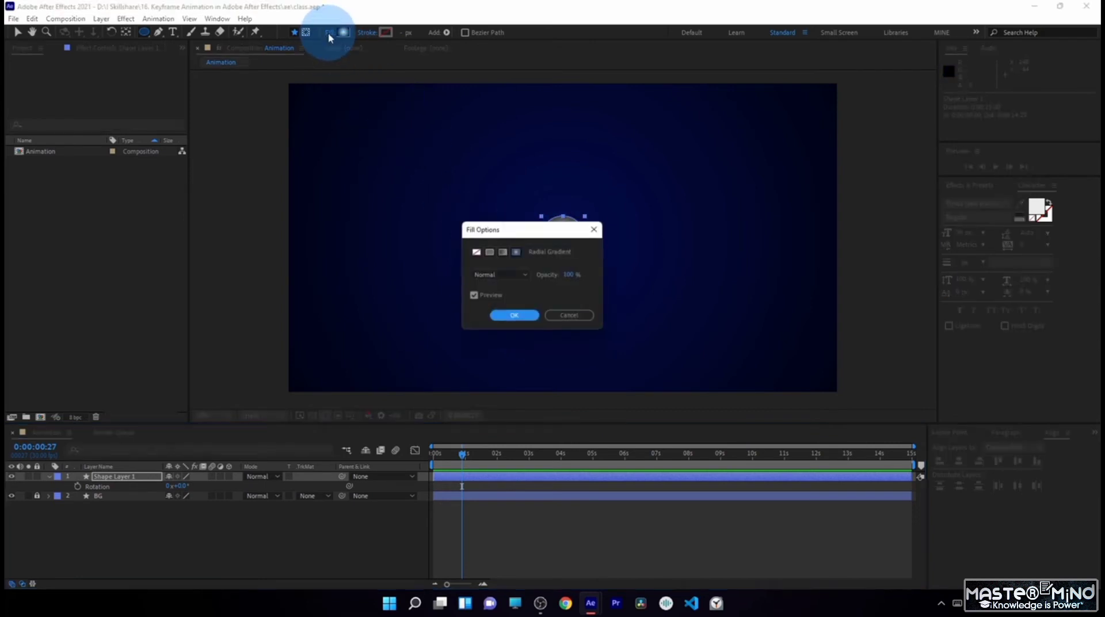
{"action": "left_click", "coordinate": [490, 254]}
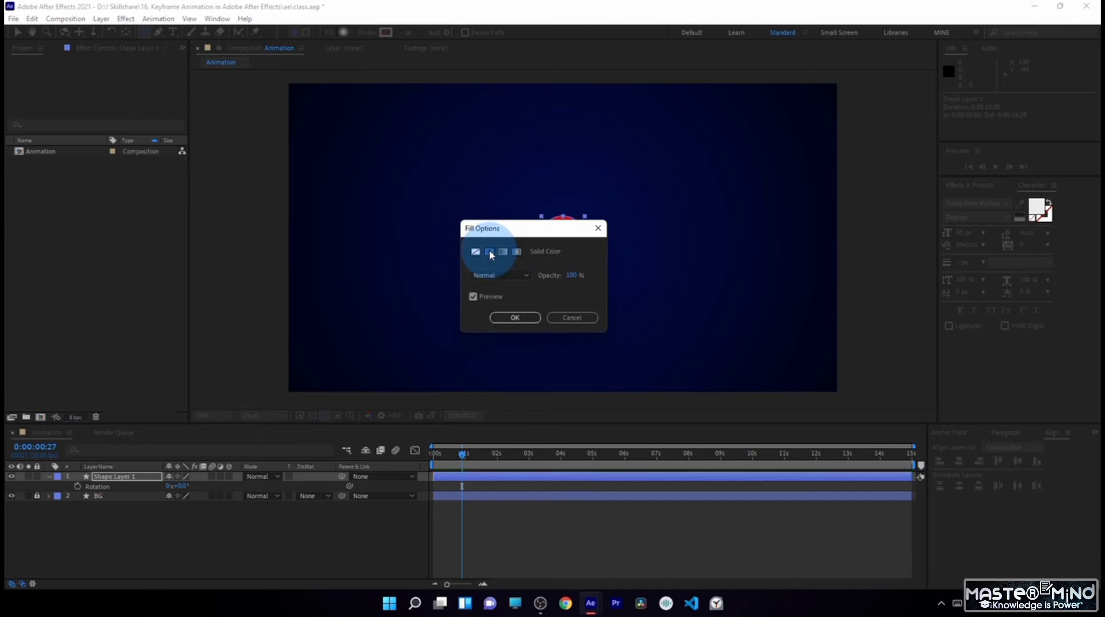
{"action": "left_click", "coordinate": [516, 319]}
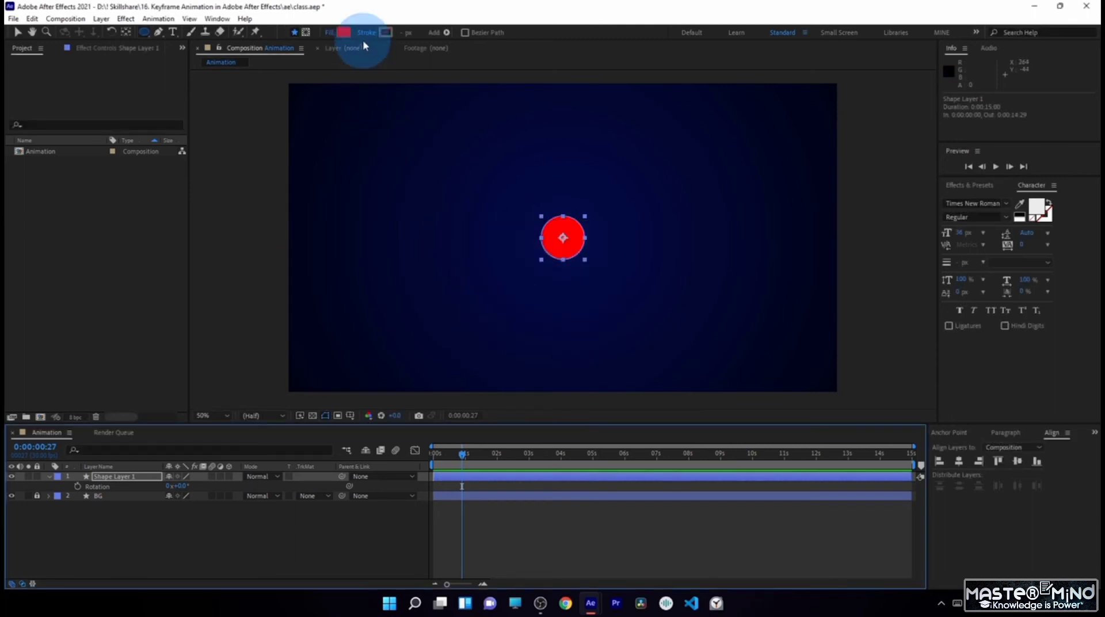
{"action": "left_click", "coordinate": [343, 33]}
{"action": "left_click", "coordinate": [189, 321]}
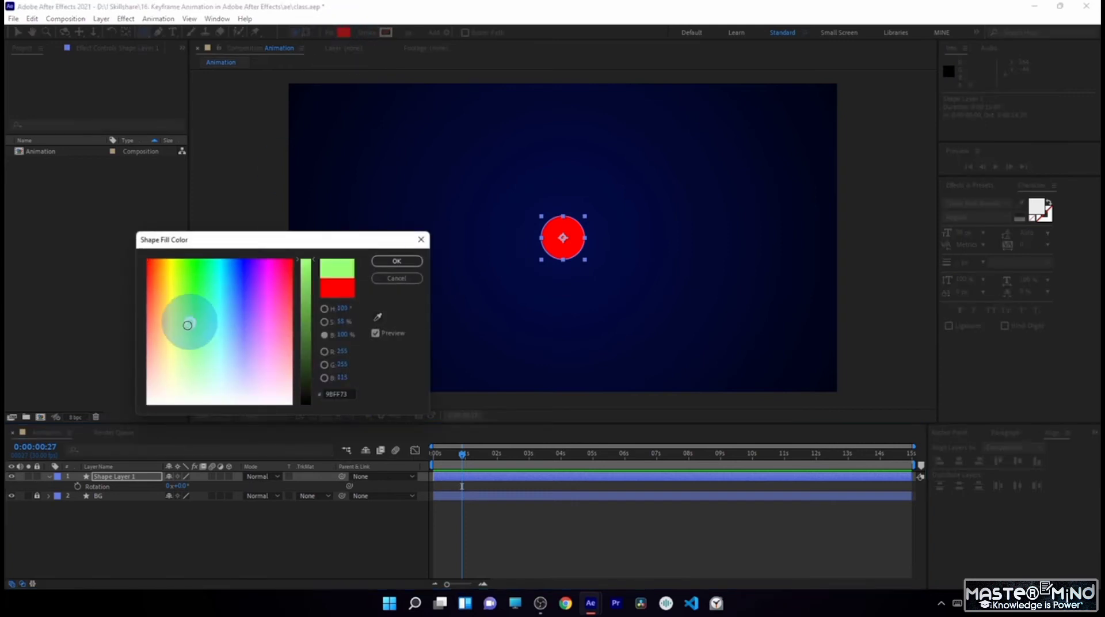
{"action": "left_click", "coordinate": [147, 403]}
{"action": "left_click", "coordinate": [396, 262]}
Step: Rename Shape Layer 1 as Circle
{"action": "left_click", "coordinate": [126, 478]}
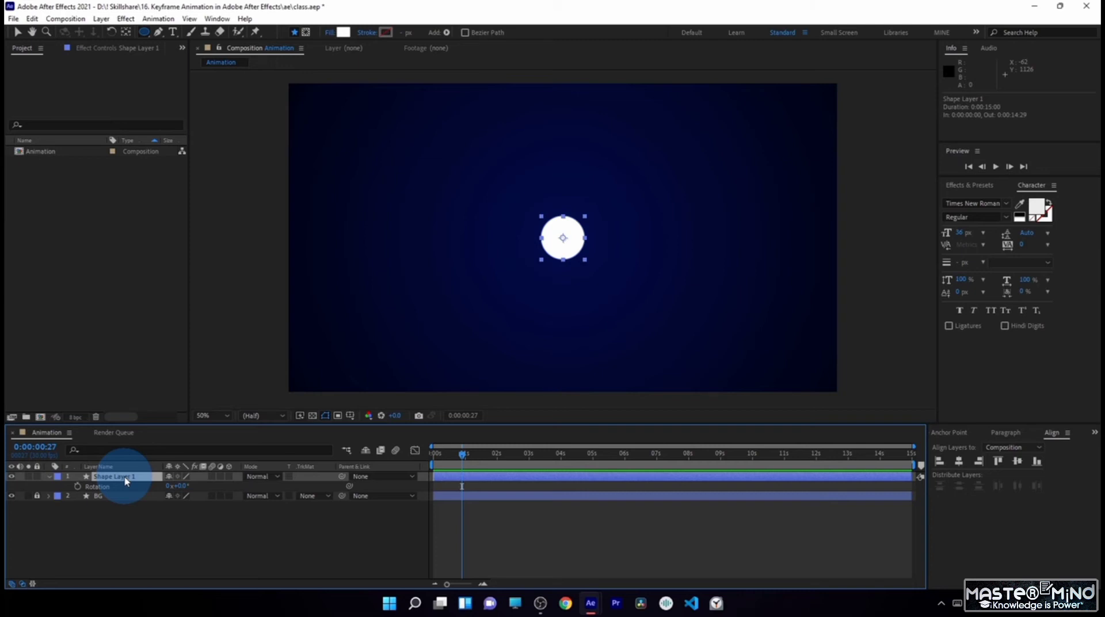
{"action": "key", "text": "Return"}
{"action": "type", "text": "C"}
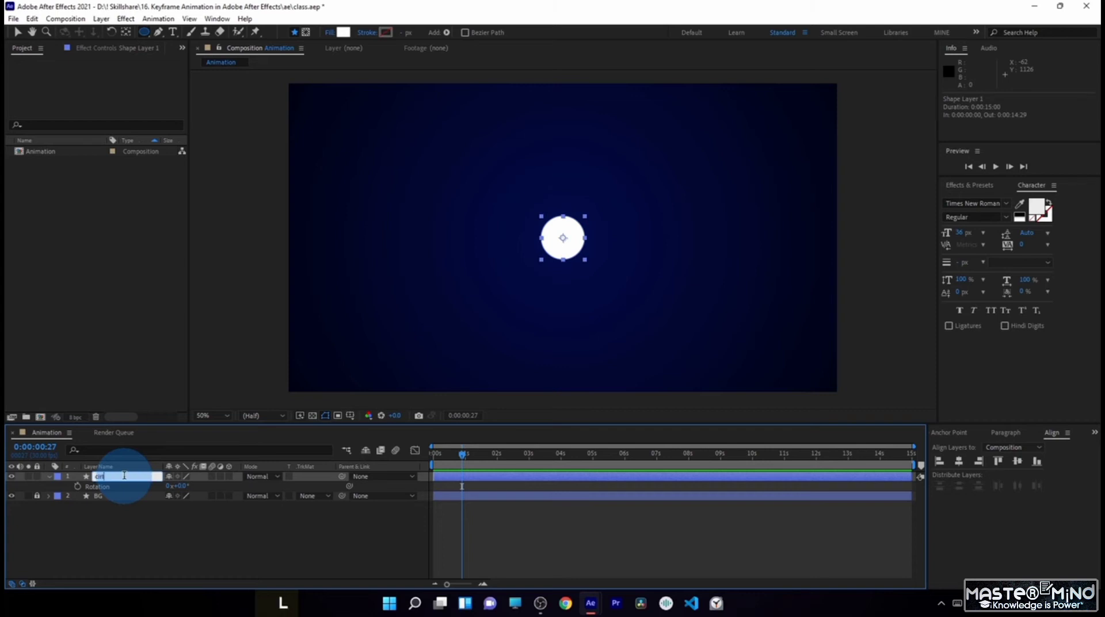
{"action": "key", "text": "BackSpace"}
{"action": "key", "text": "BackSpace"}
{"action": "key", "text": "BackSpace"}
Step: Select Ellipse 1 in the Circle layer's contents and check the ring around the circle in the test.aep reference scene
{"action": "left_click_drag", "start_coordinate": [583, 271], "coordinate": [574, 260]}
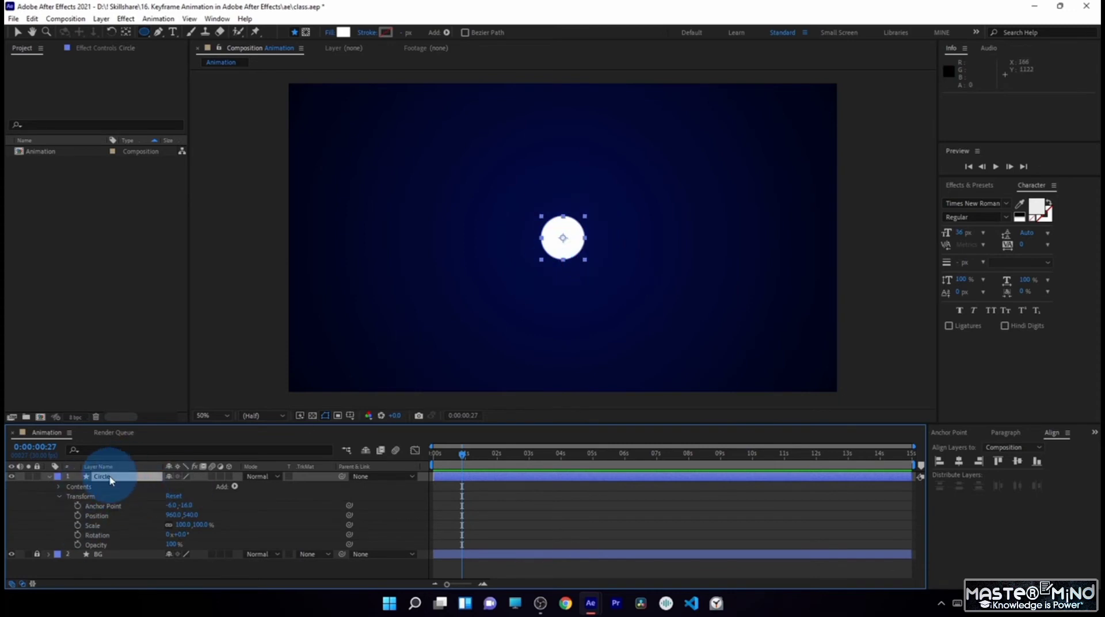
{"action": "left_click", "coordinate": [58, 496]}
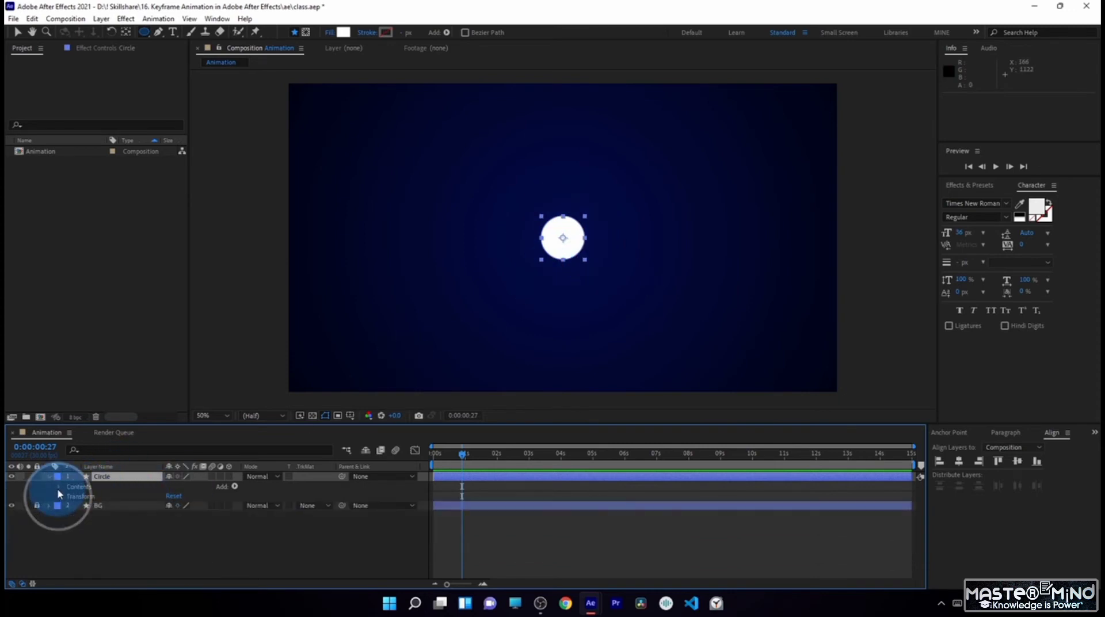
{"action": "left_click", "coordinate": [57, 487]}
{"action": "left_click", "coordinate": [97, 498]}
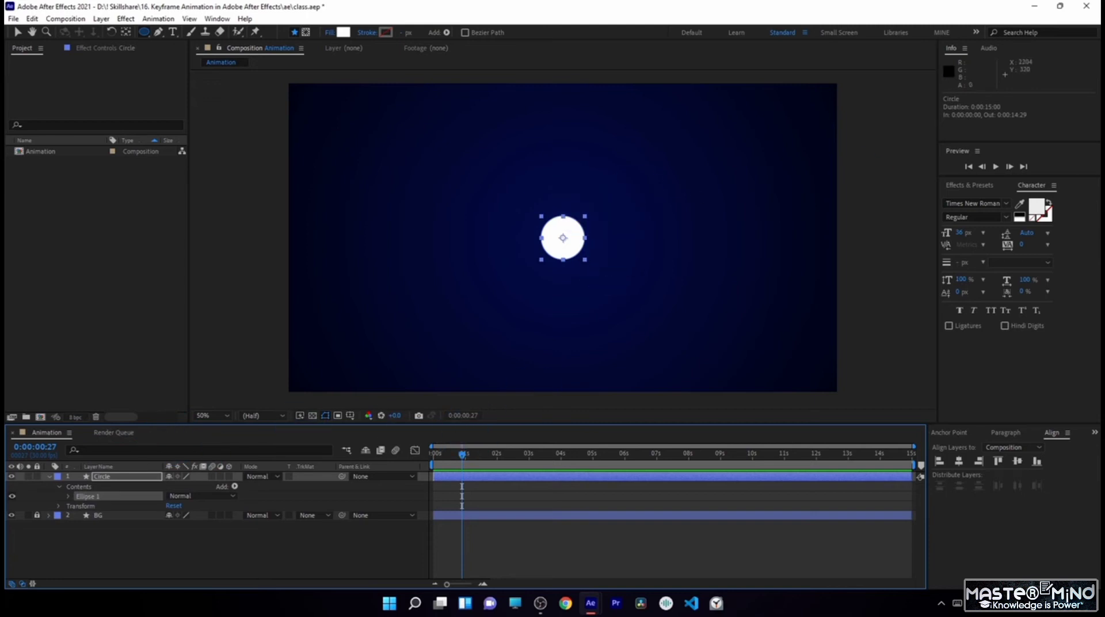
{"action": "left_click_drag", "start_coordinate": [1103, 199], "coordinate": [543, 150]}
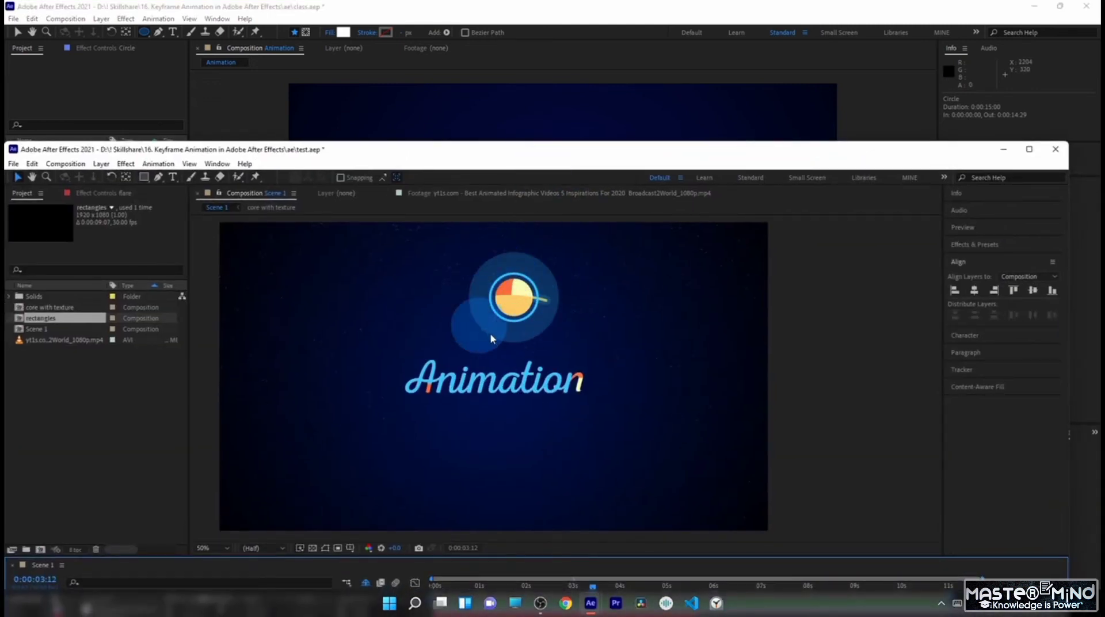
{"action": "key", "text": "alt+Tab"}
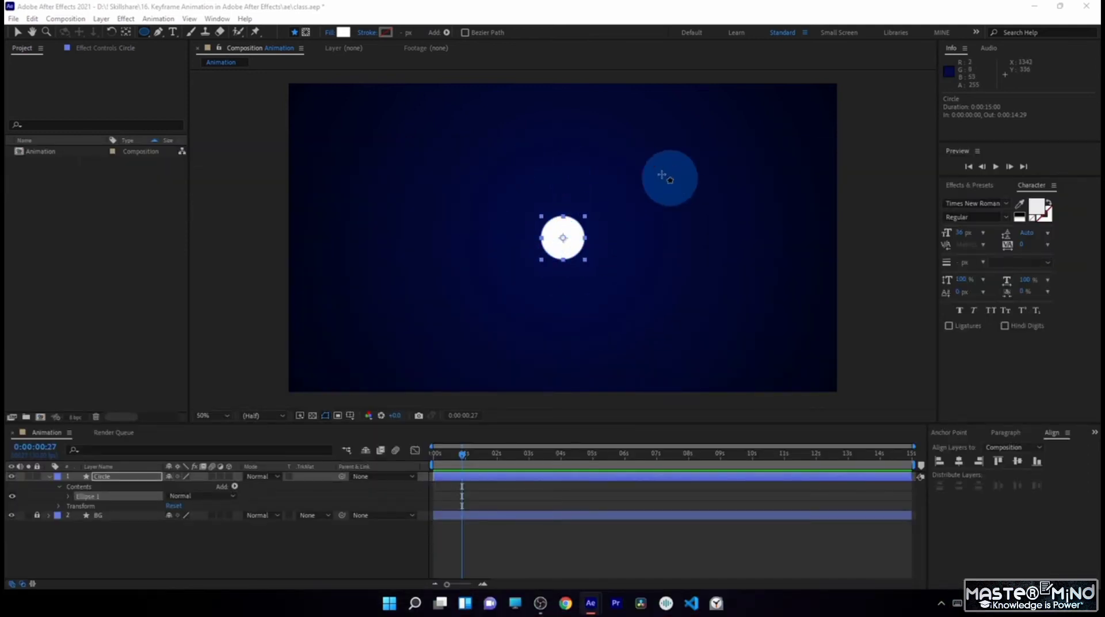
Step: Try drawing a larger concentric circle as a second ellipse within the Circle layer, and delete it
{"action": "left_click", "coordinate": [144, 34]}
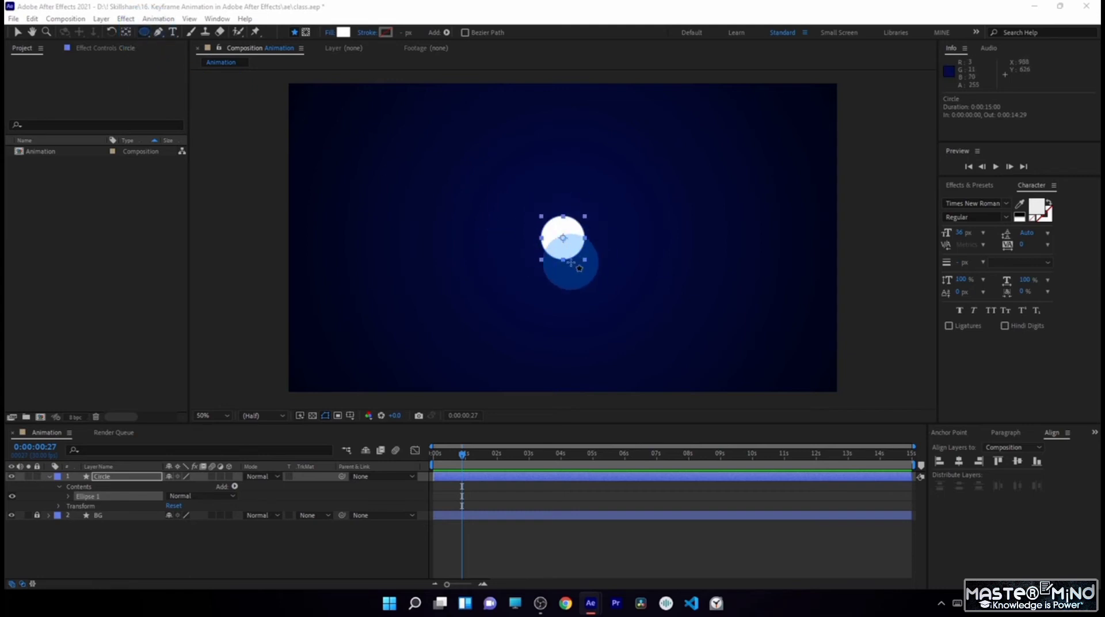
{"action": "mouse_move", "coordinate": [563, 237]}
{"action": "left_mouse_down"}
{"action": "mouse_move", "coordinate": [589, 260]}
{"action": "mouse_move", "coordinate": [530, 213]}
{"action": "mouse_move", "coordinate": [554, 236]}
{"action": "mouse_move", "coordinate": [576, 237]}
{"action": "mouse_move", "coordinate": [562, 225]}
{"action": "mouse_move", "coordinate": [575, 237]}
{"action": "left_mouse_up"}
{"action": "left_click", "coordinate": [306, 429]}
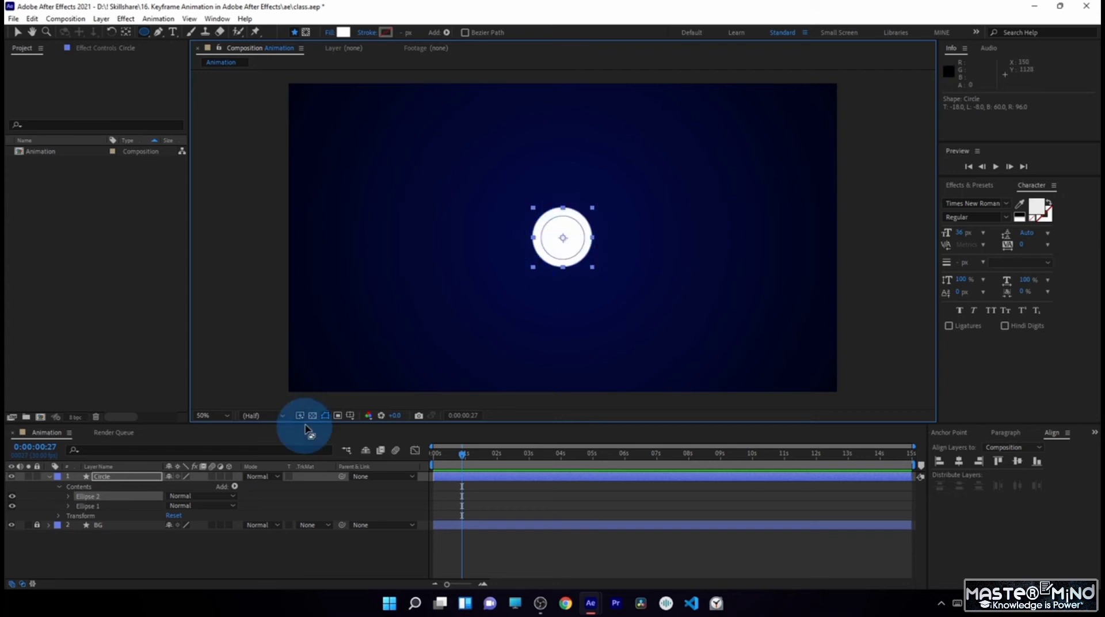
{"action": "left_click", "coordinate": [142, 494]}
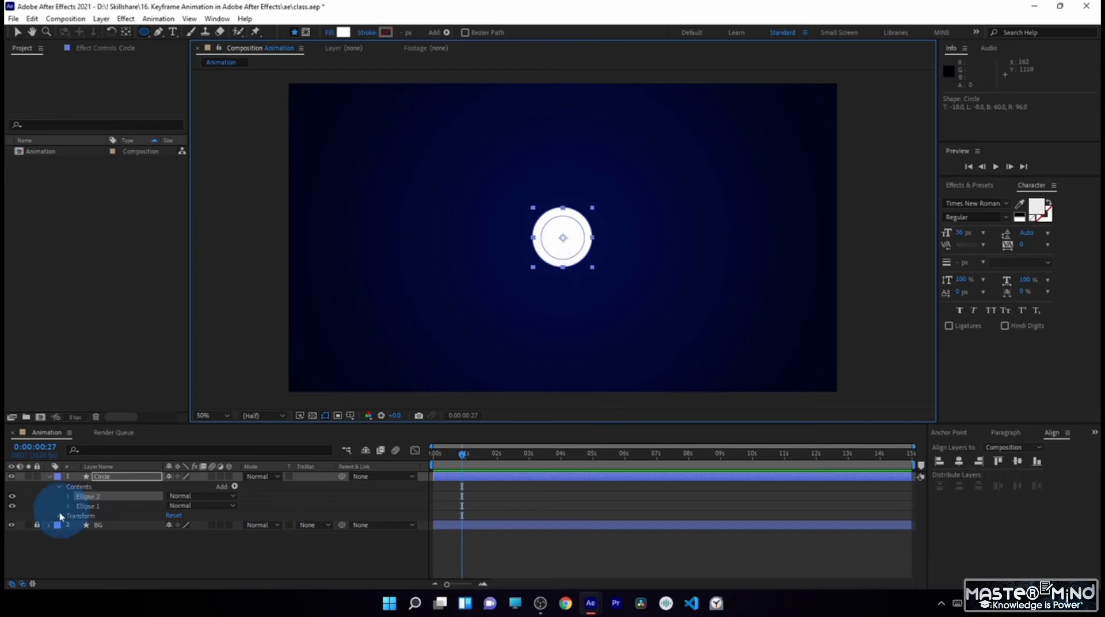
{"action": "left_click", "coordinate": [96, 497]}
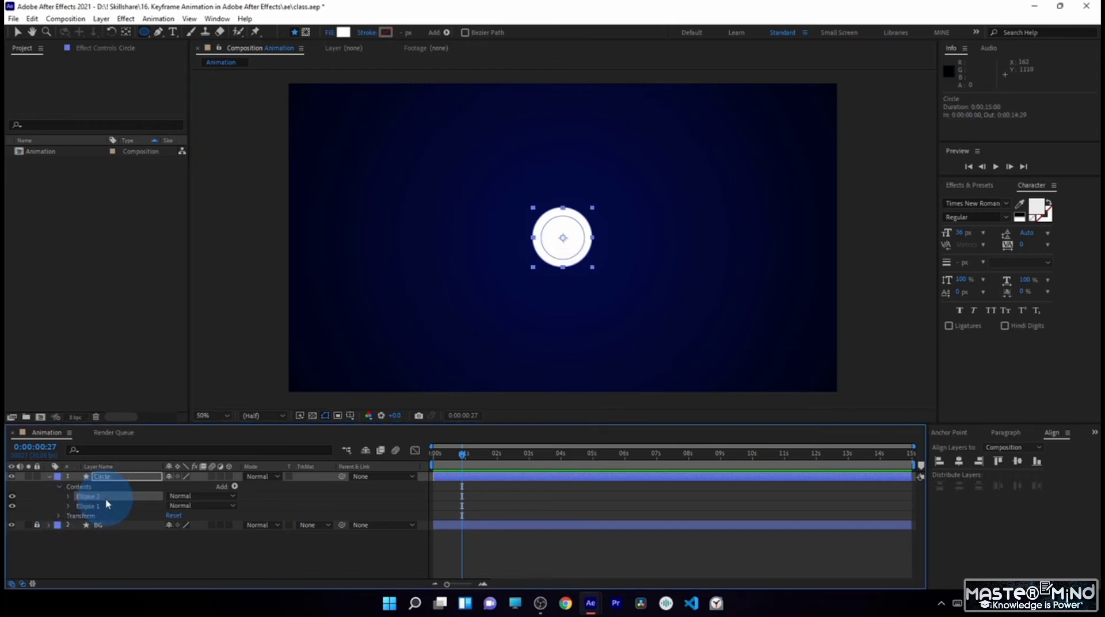
{"action": "key", "text": "Delete"}
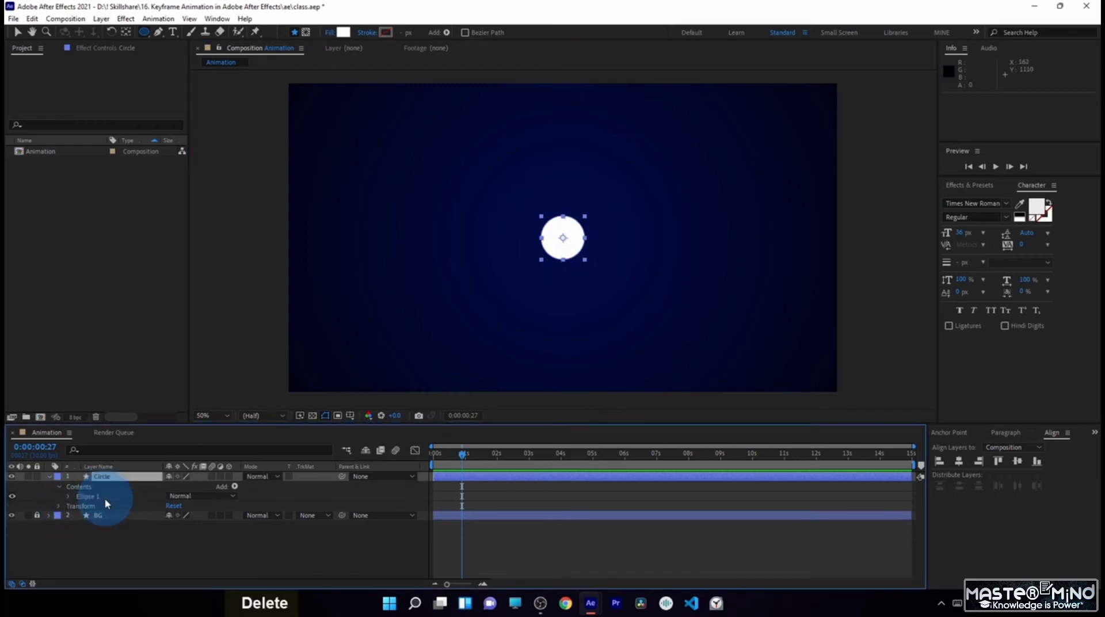
Step: Duplicate Ellipse 1 within the Circle layer's contents
{"action": "left_click", "coordinate": [109, 497]}
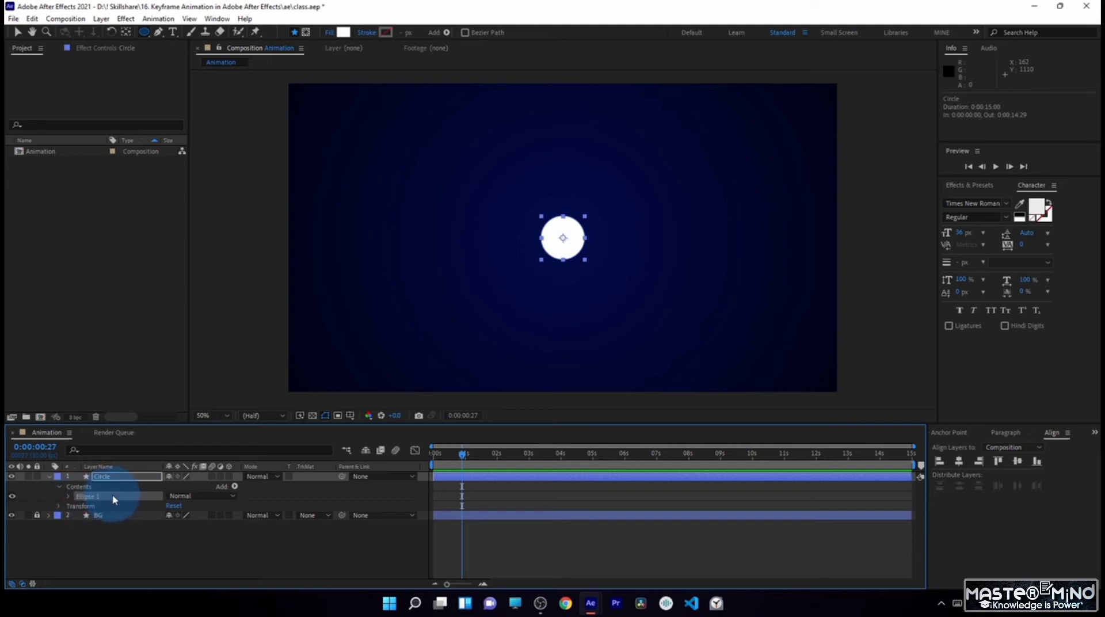
{"action": "left_click", "coordinate": [105, 496]}
{"action": "key", "text": "ctrl+d"}
{"action": "left_click", "coordinate": [32, 18]}
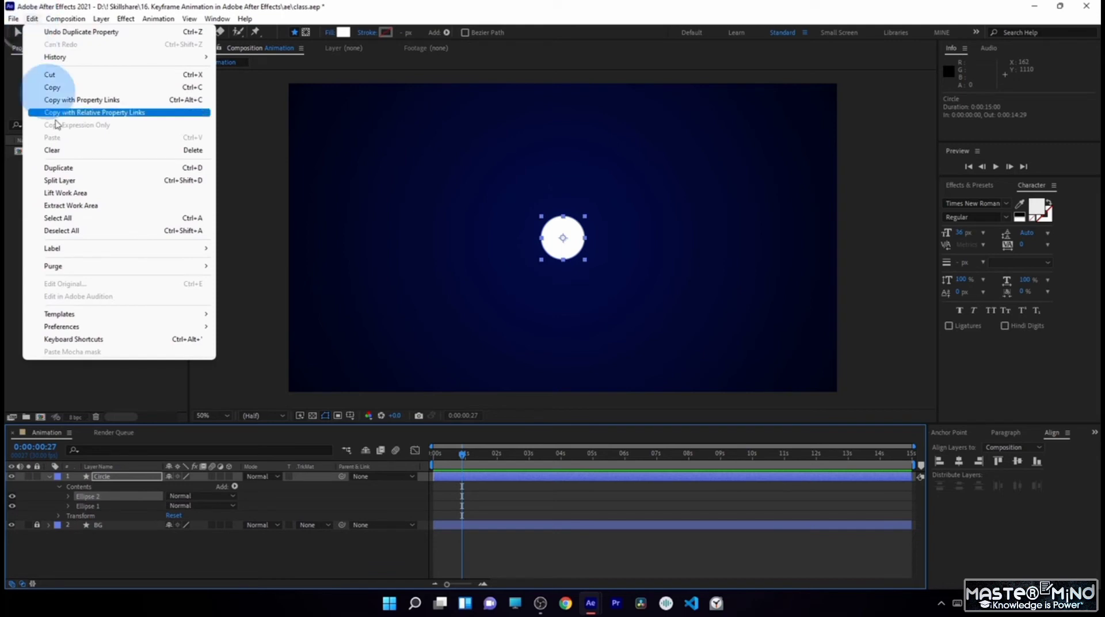
{"action": "left_click", "coordinate": [95, 503]}
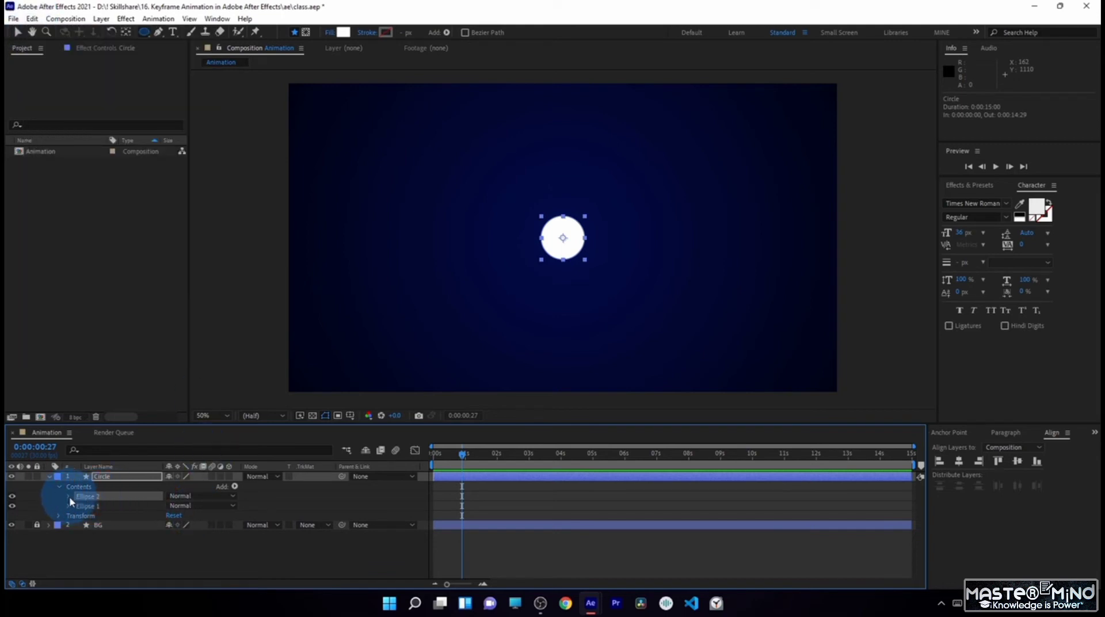
Step: Enlarge Ellipse 2 to a scale of 131% in its own shape transform
{"action": "left_click", "coordinate": [68, 496]}
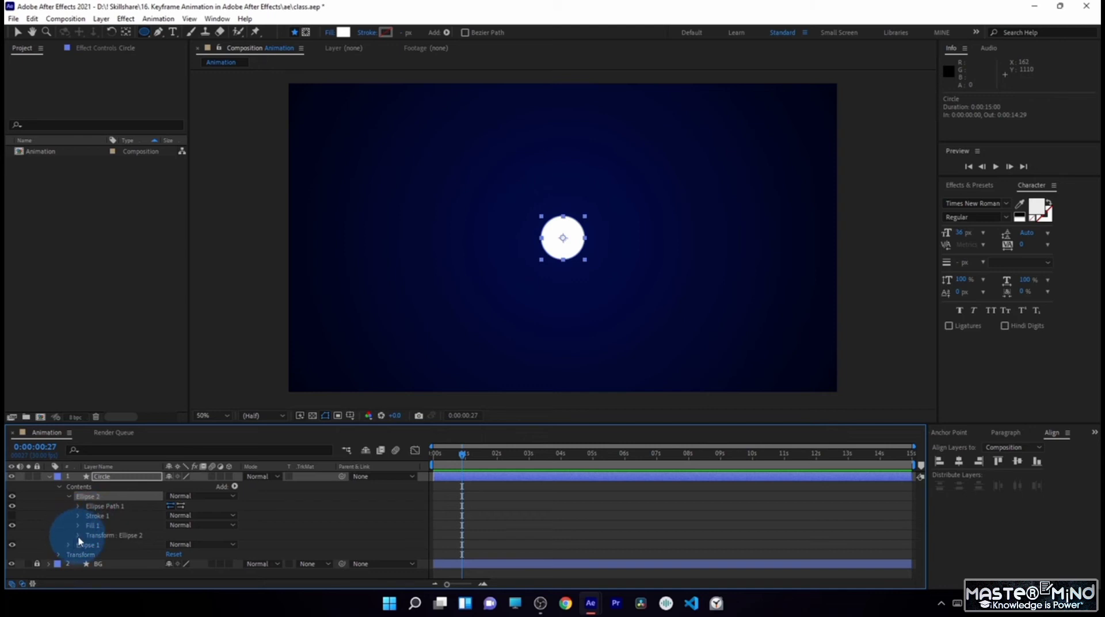
{"action": "left_click", "coordinate": [79, 536]}
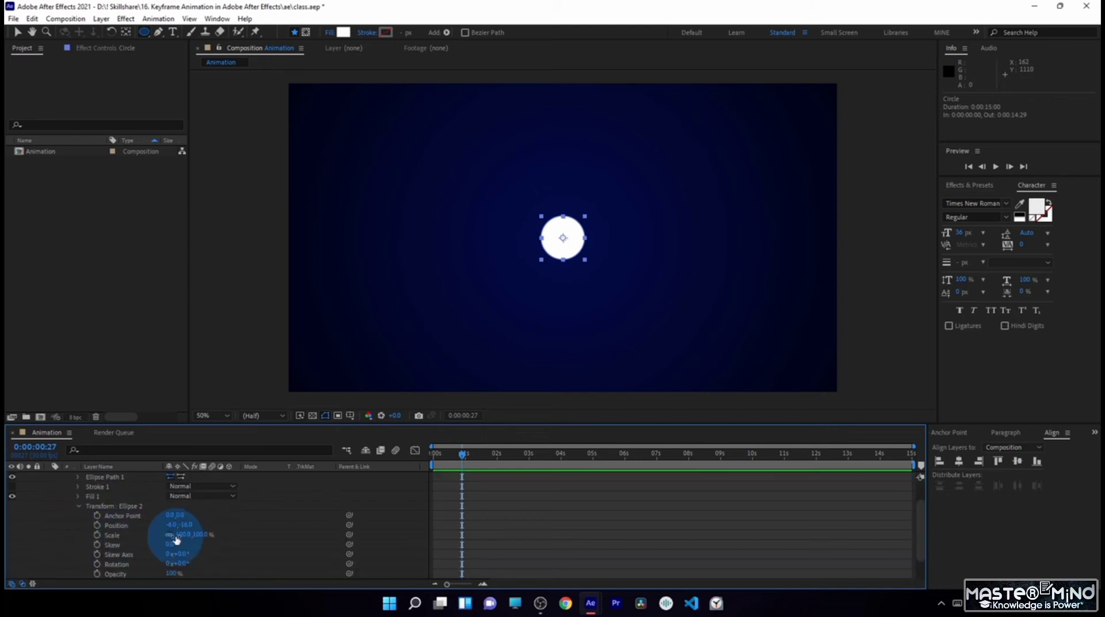
{"action": "left_click_drag", "start_coordinate": [182, 535], "coordinate": [196, 535]}
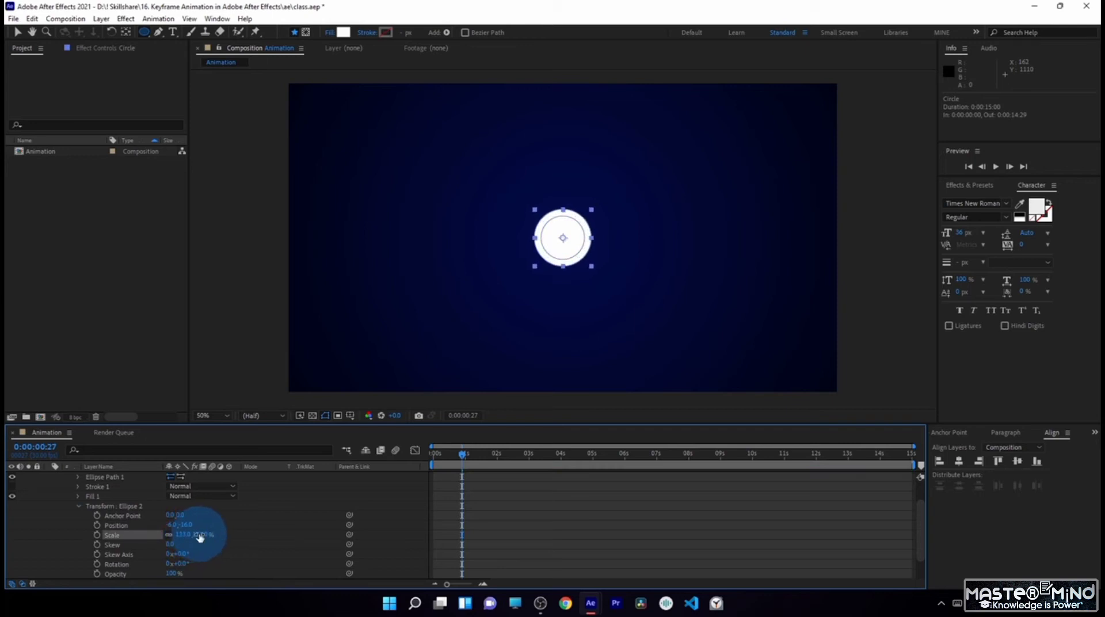
Step: Hide the fill of Ellipse 2 and enable its stroke
{"action": "scroll", "coordinate": [155, 532], "scroll_direction": "up", "scroll_amount": 3}
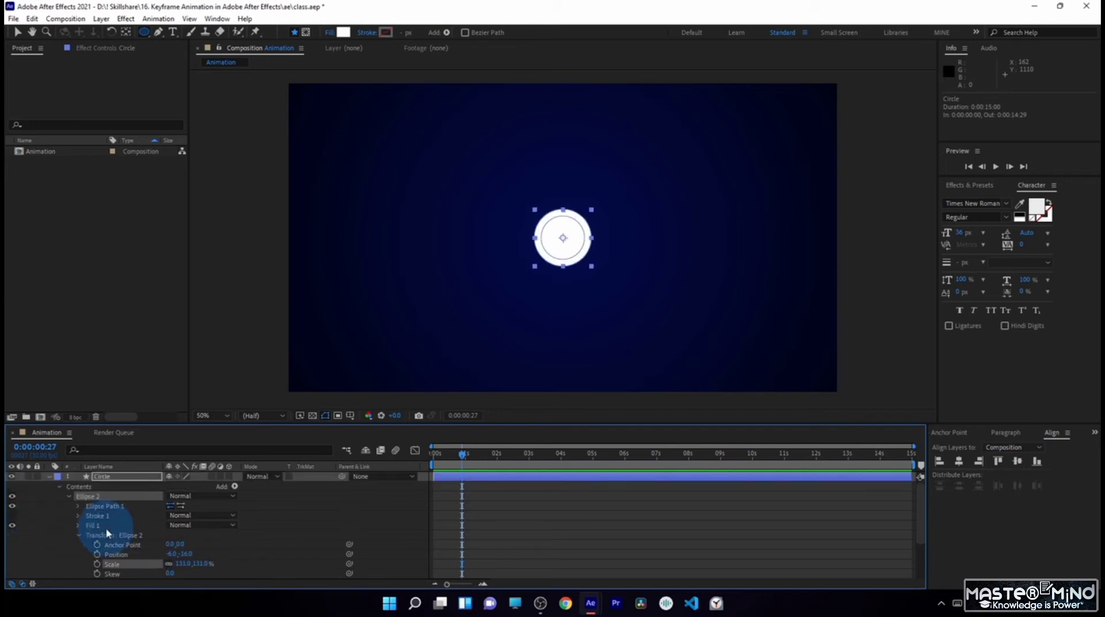
{"action": "left_click", "coordinate": [93, 526]}
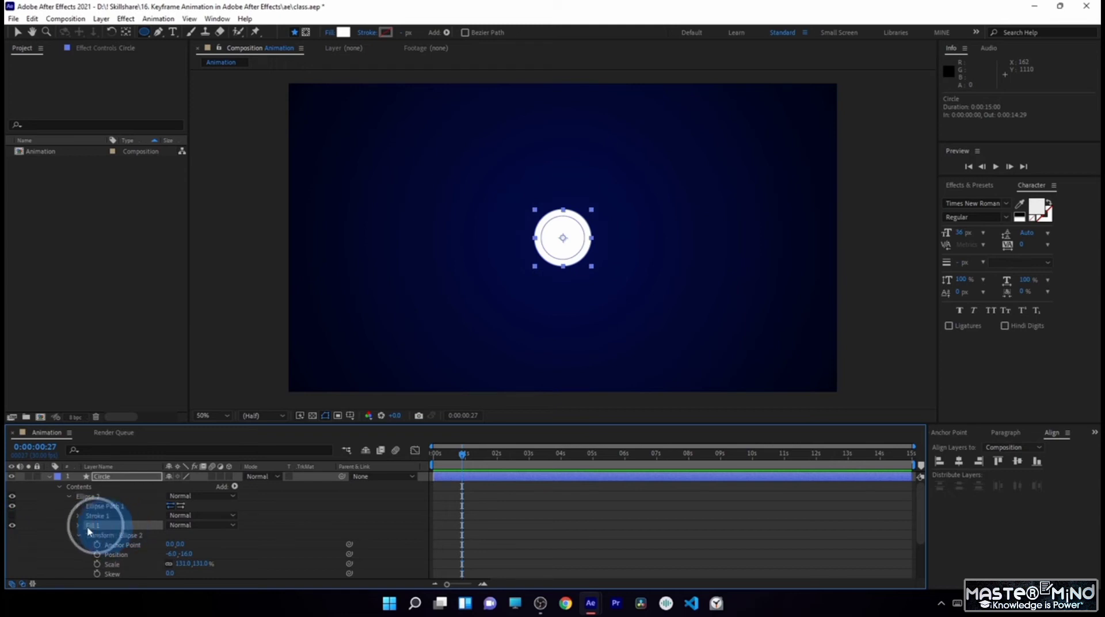
{"action": "left_click", "coordinate": [11, 525]}
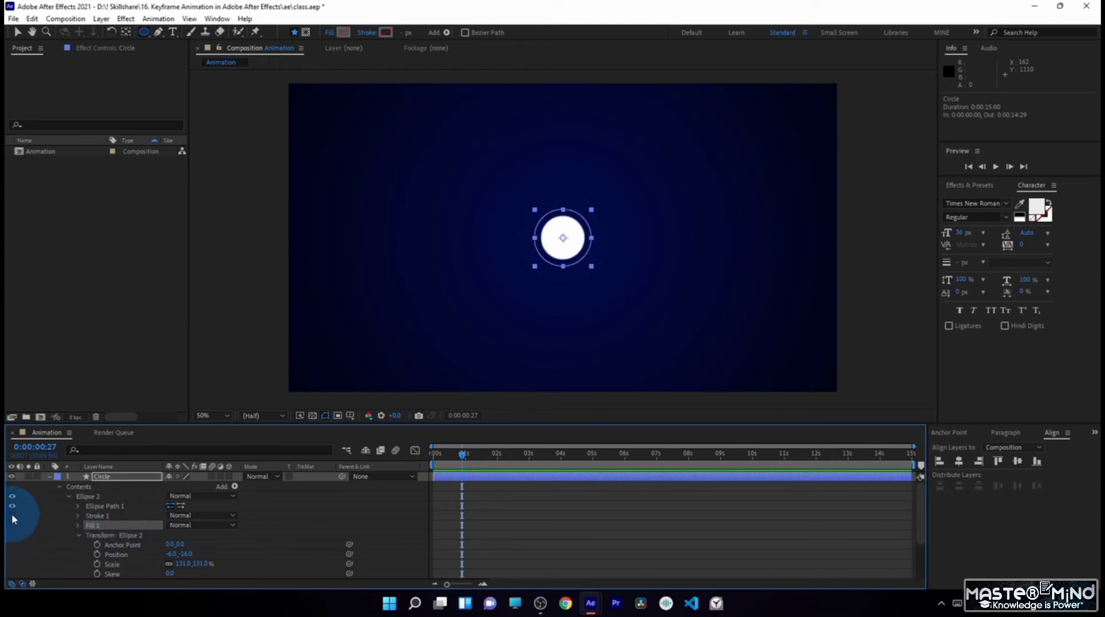
{"action": "left_click", "coordinate": [11, 516]}
Step: Set the stroke width of Ellipse 2 to 7 and collapse its property groups
{"action": "left_click", "coordinate": [82, 516]}
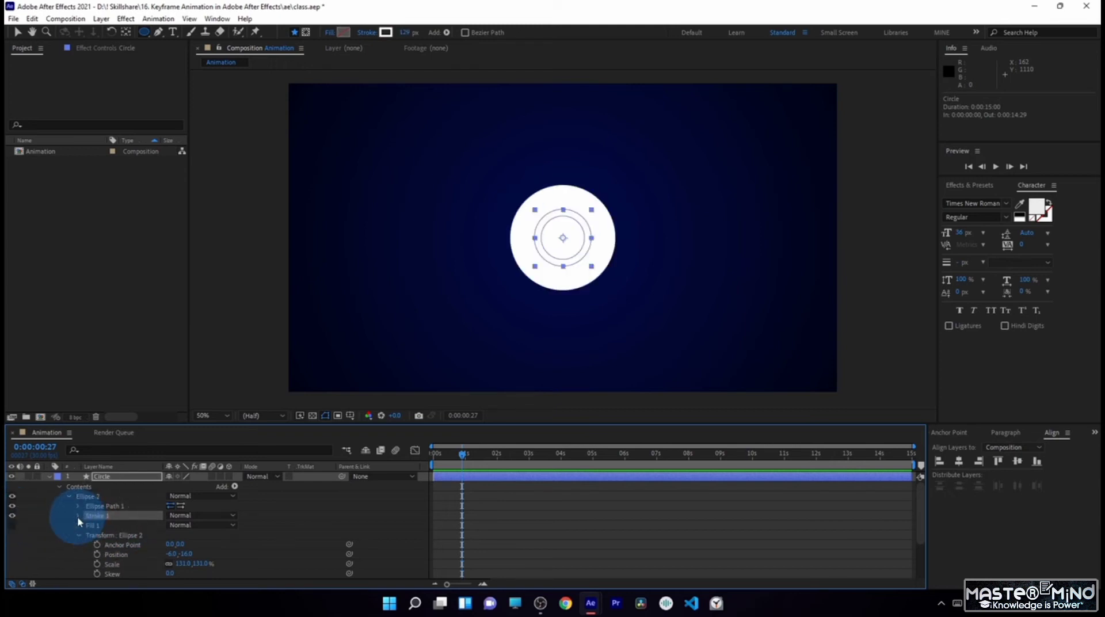
{"action": "left_click", "coordinate": [78, 515]}
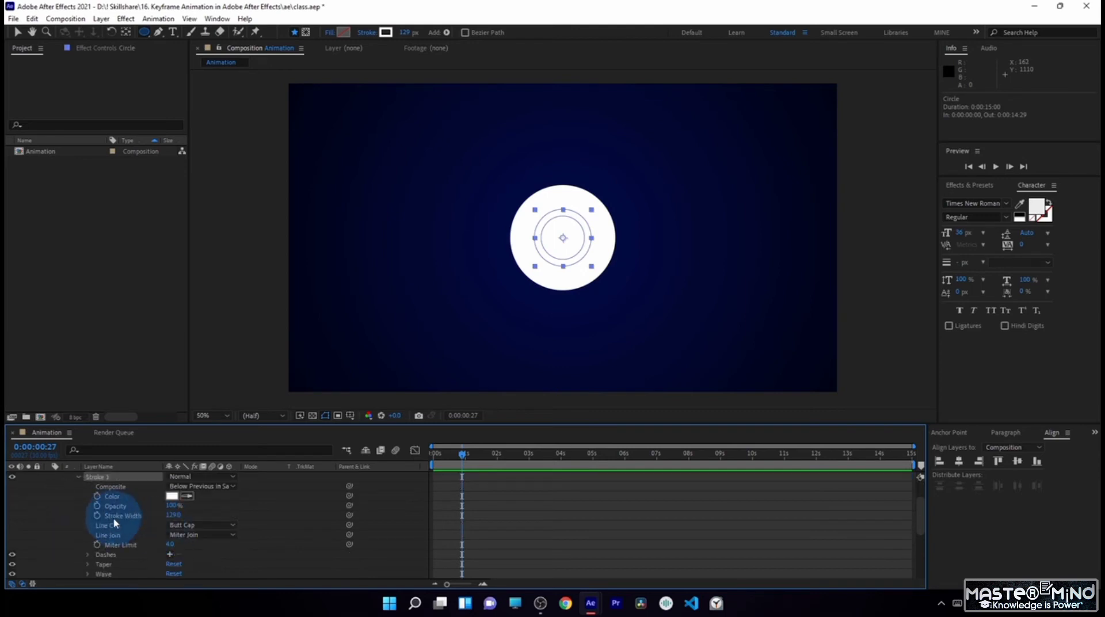
{"action": "left_click_drag", "start_coordinate": [172, 520], "coordinate": [99, 520]}
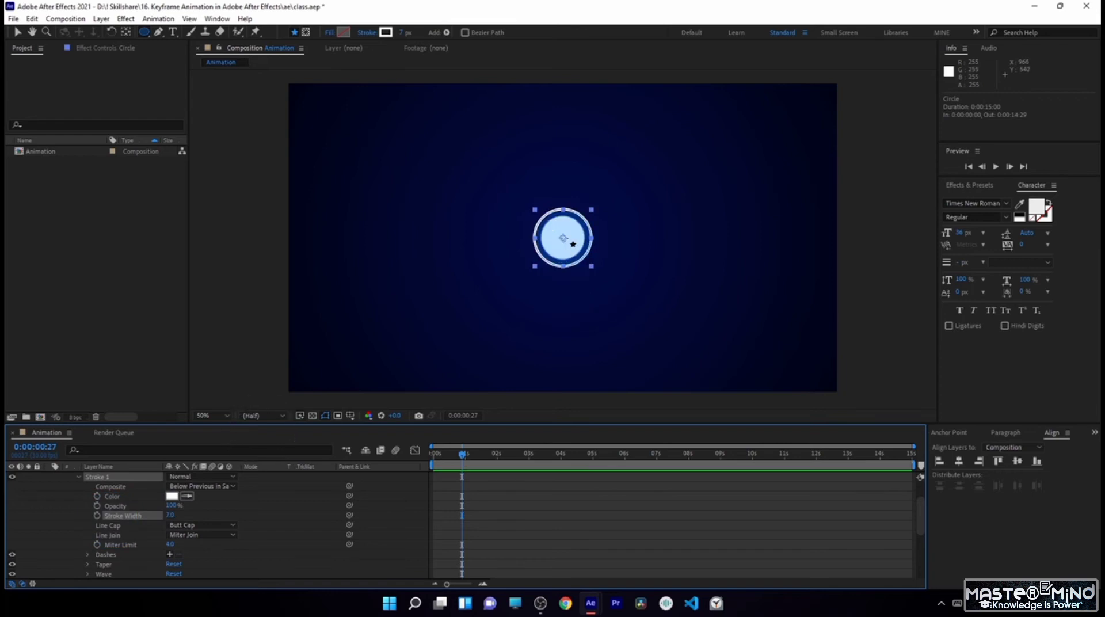
{"action": "scroll", "coordinate": [567, 241], "scroll_direction": "up", "scroll_amount": 4}
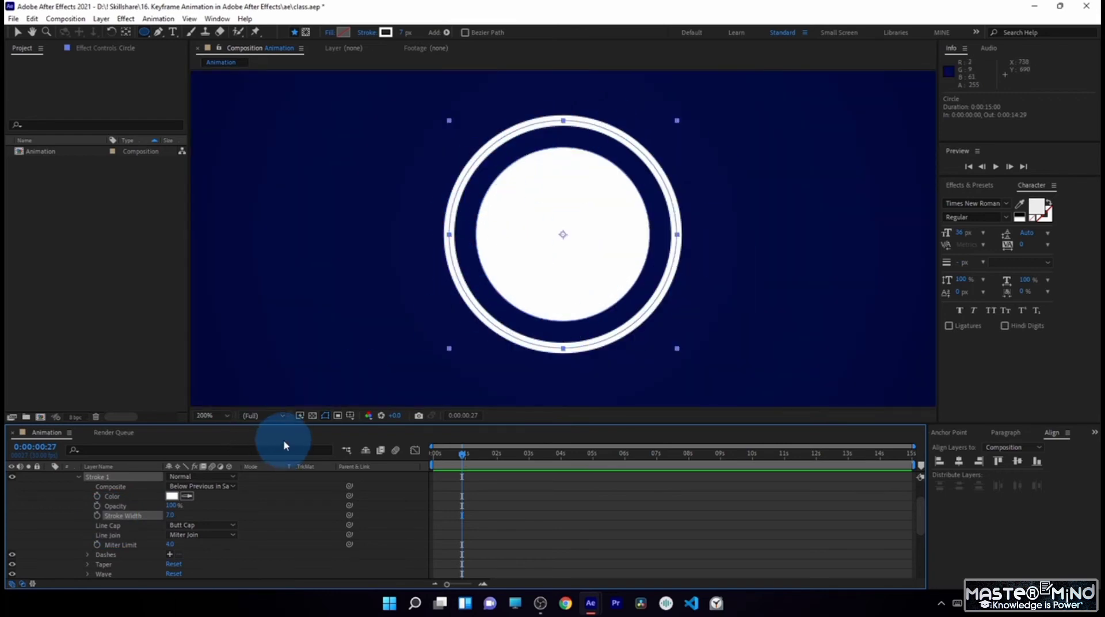
{"action": "scroll", "coordinate": [501, 294], "scroll_direction": "down", "scroll_amount": 2}
{"action": "left_click_drag", "start_coordinate": [172, 515], "coordinate": [172, 528]}
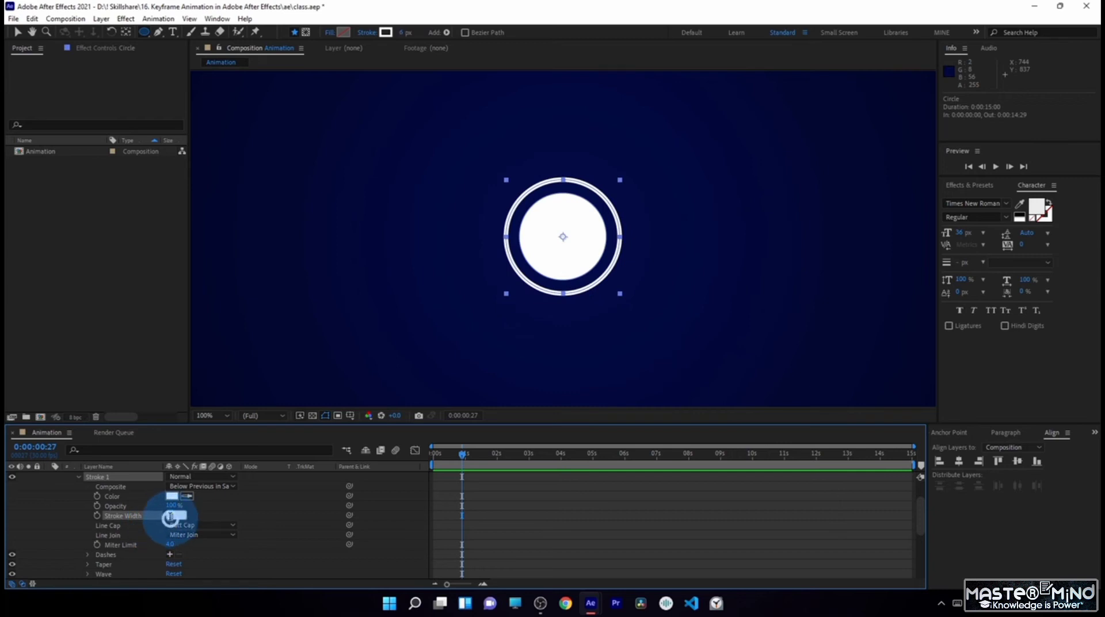
{"action": "type", "text": "7"}
{"action": "key", "text": "Return"}
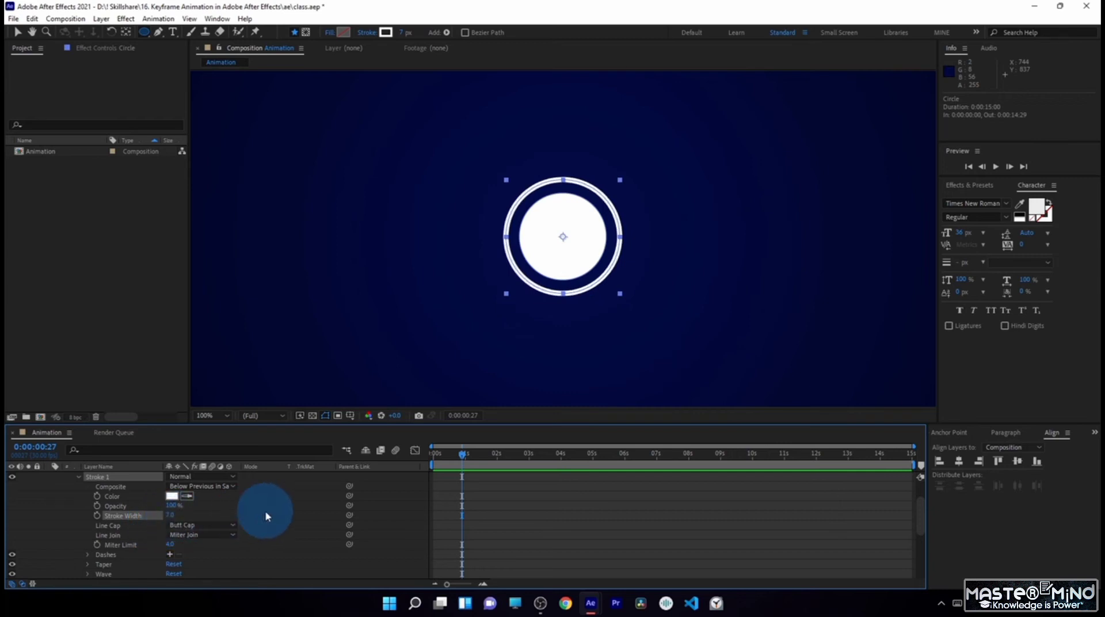
{"action": "key", "text": "comma"}
{"action": "scroll", "coordinate": [77, 516], "scroll_direction": "up", "scroll_amount": 2}
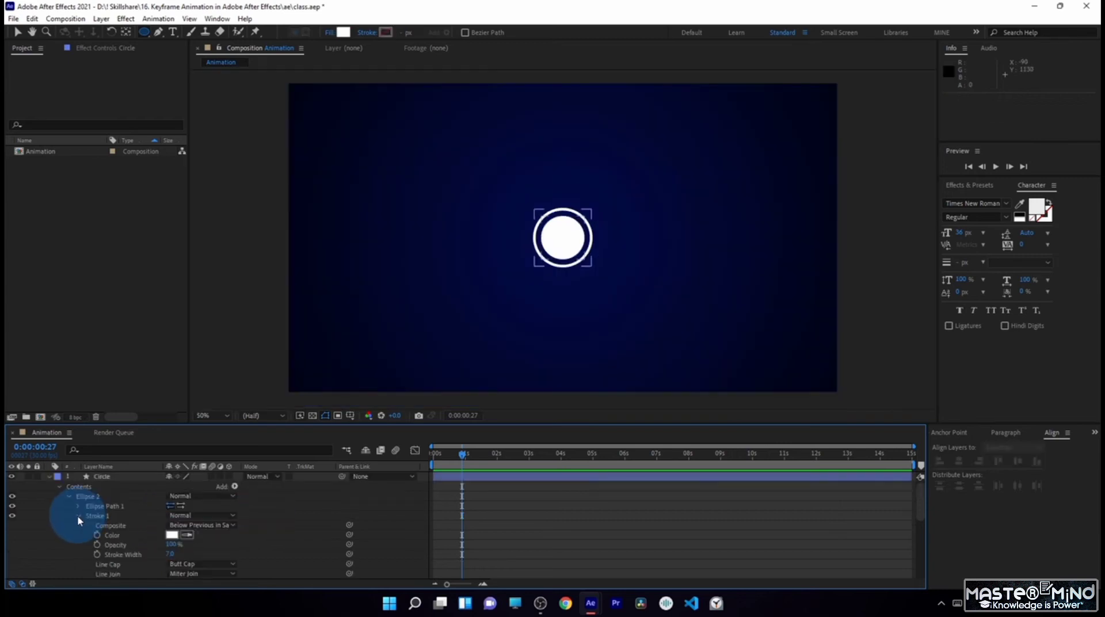
{"action": "left_click", "coordinate": [78, 516]}
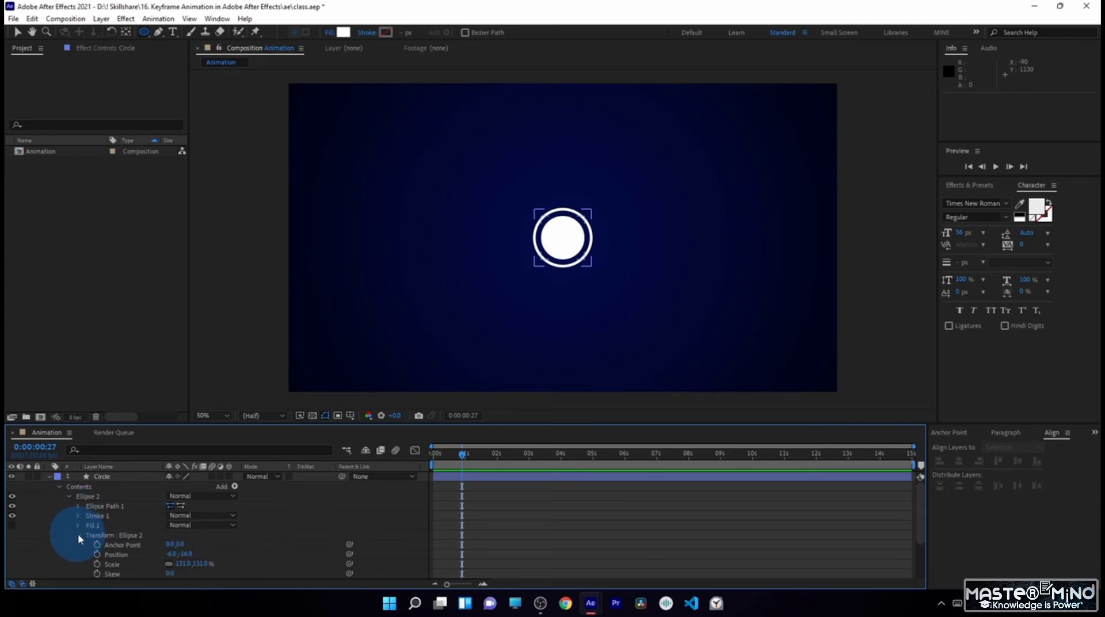
{"action": "left_click", "coordinate": [77, 535]}
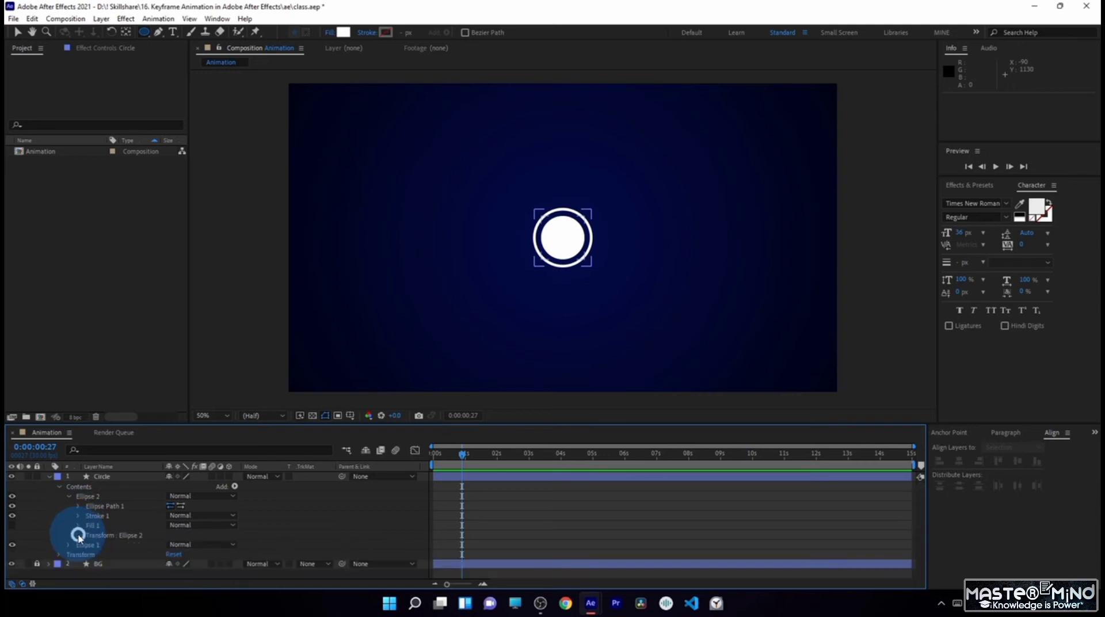
{"action": "left_click", "coordinate": [68, 496]}
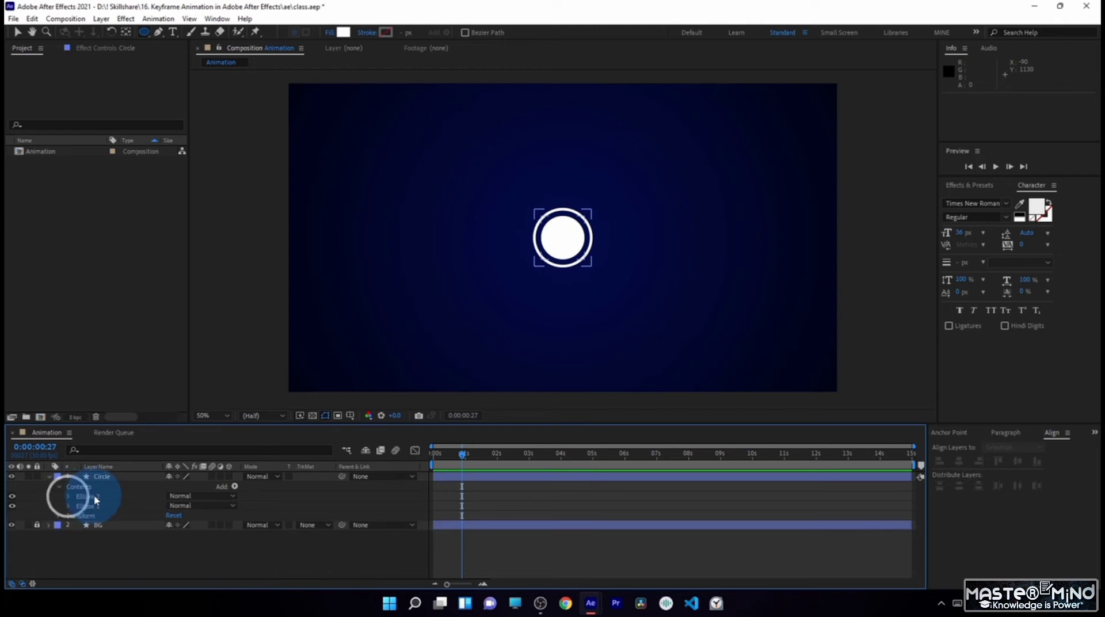
Step: Rename Ellipse 2 as Ring and Ellipse 1 as Core within the Circle layer's contents
{"action": "left_click", "coordinate": [94, 497]}
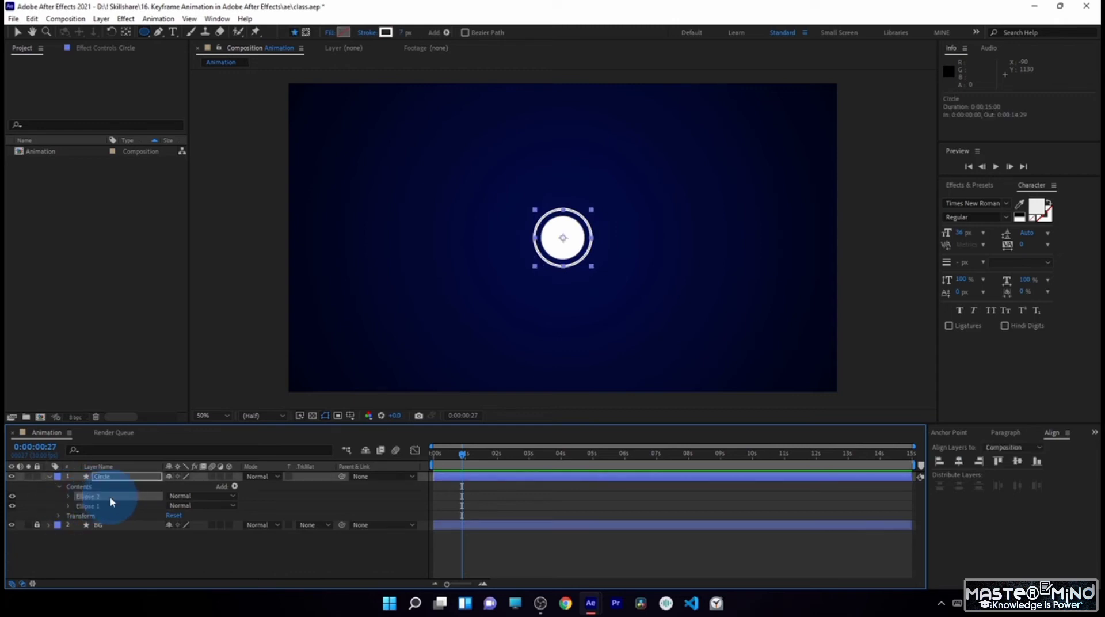
{"action": "key", "text": "Return"}
{"action": "key", "text": "Right"}
{"action": "key", "text": "BackSpace"}
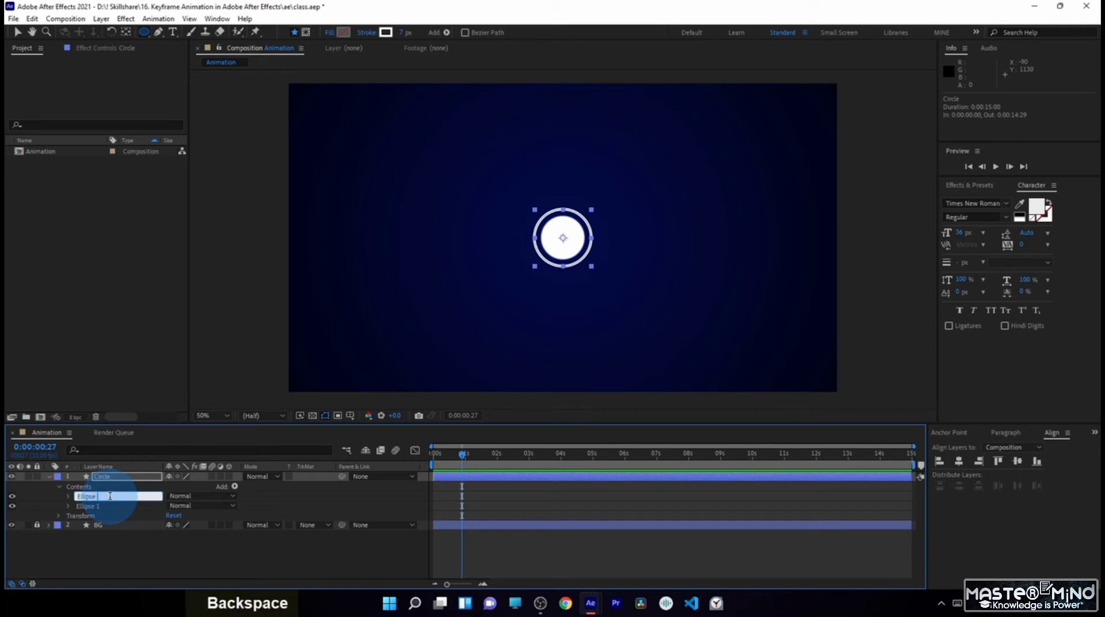
{"action": "type", "text": "Ring"}
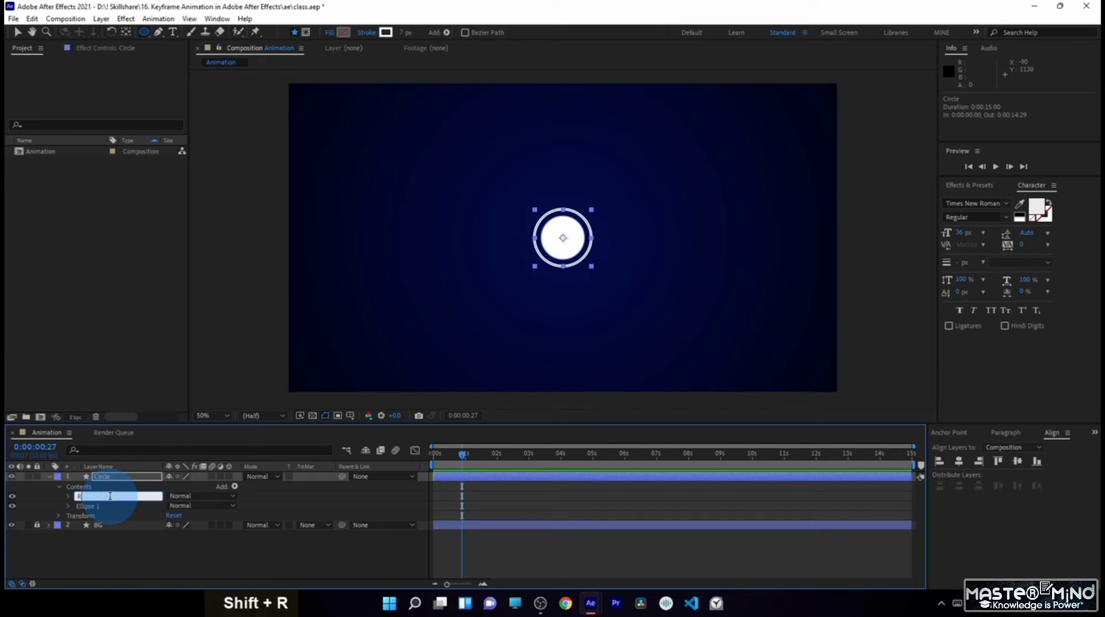
{"action": "left_click", "coordinate": [115, 508]}
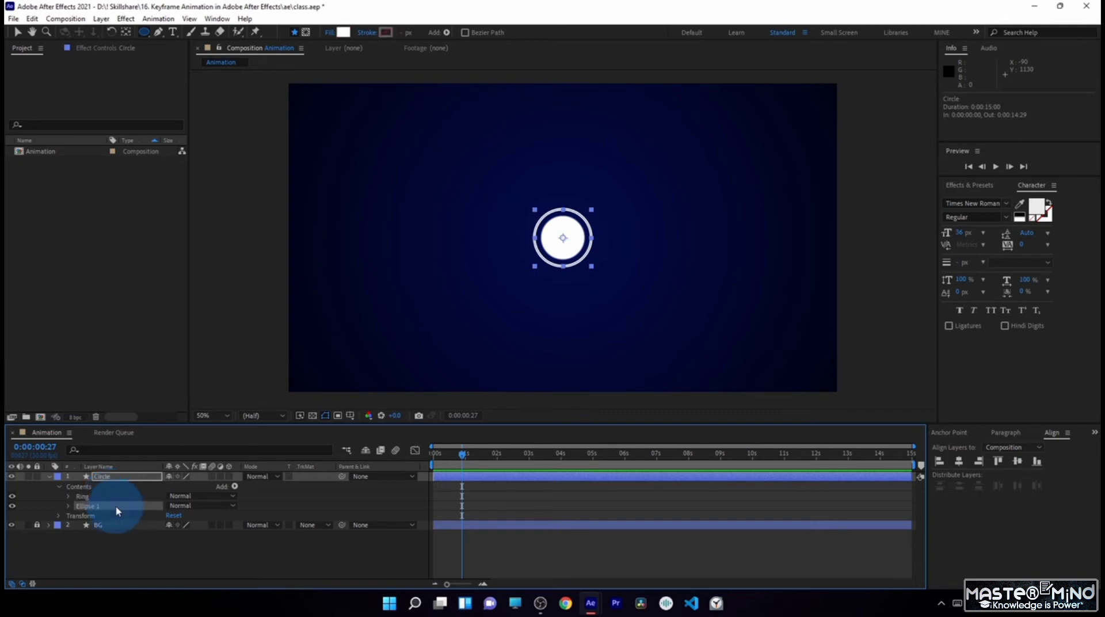
{"action": "key", "text": "Return"}
{"action": "type", "text": "Core"}
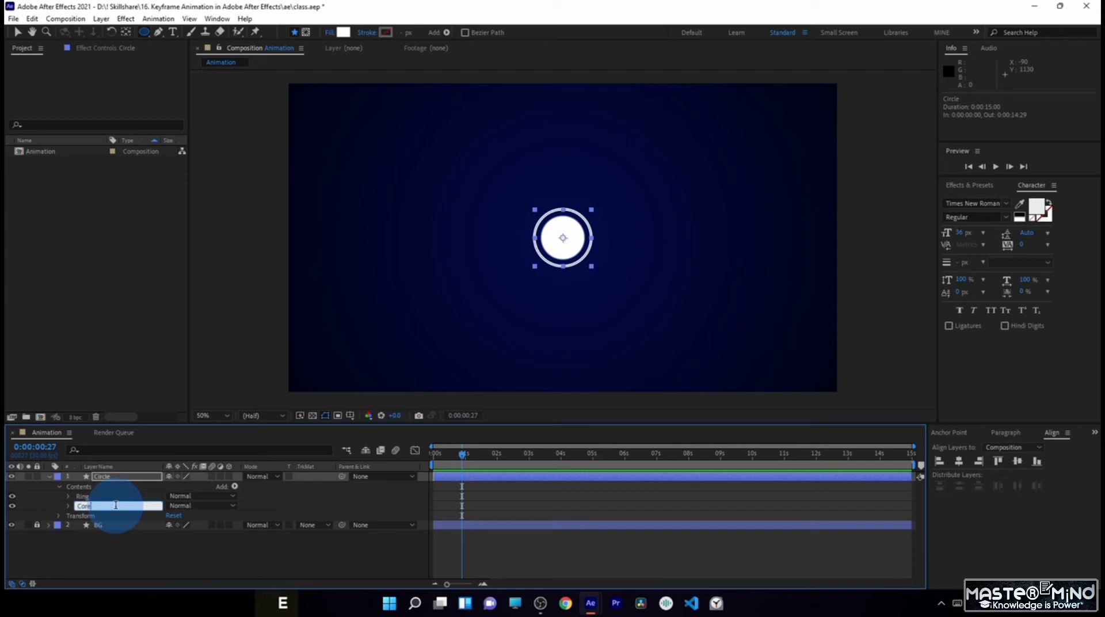
{"action": "key", "text": "Return"}
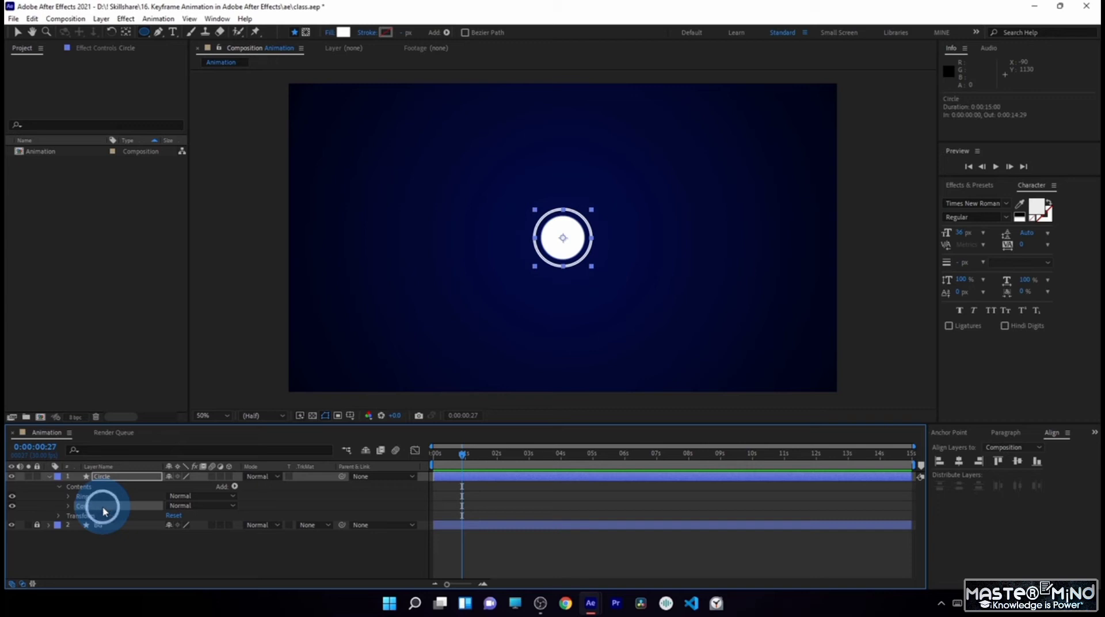
Step: Duplicate the Core group and move the copy above Ring in the Circle layer's contents
{"action": "key", "text": "ctrl+d"}
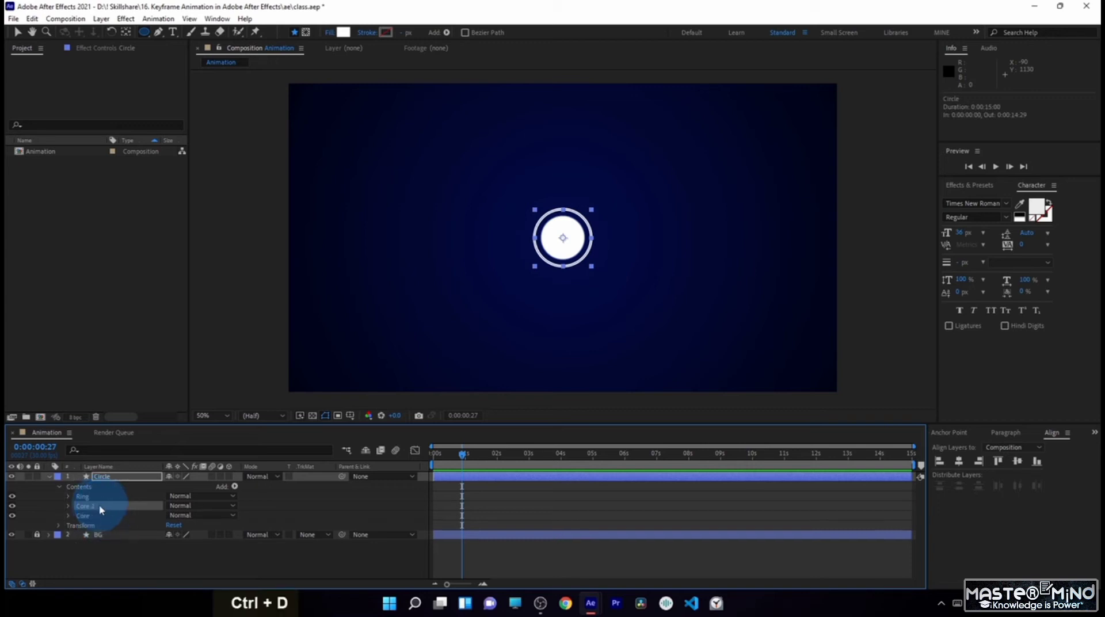
{"action": "left_click_drag", "start_coordinate": [101, 508], "coordinate": [102, 493]}
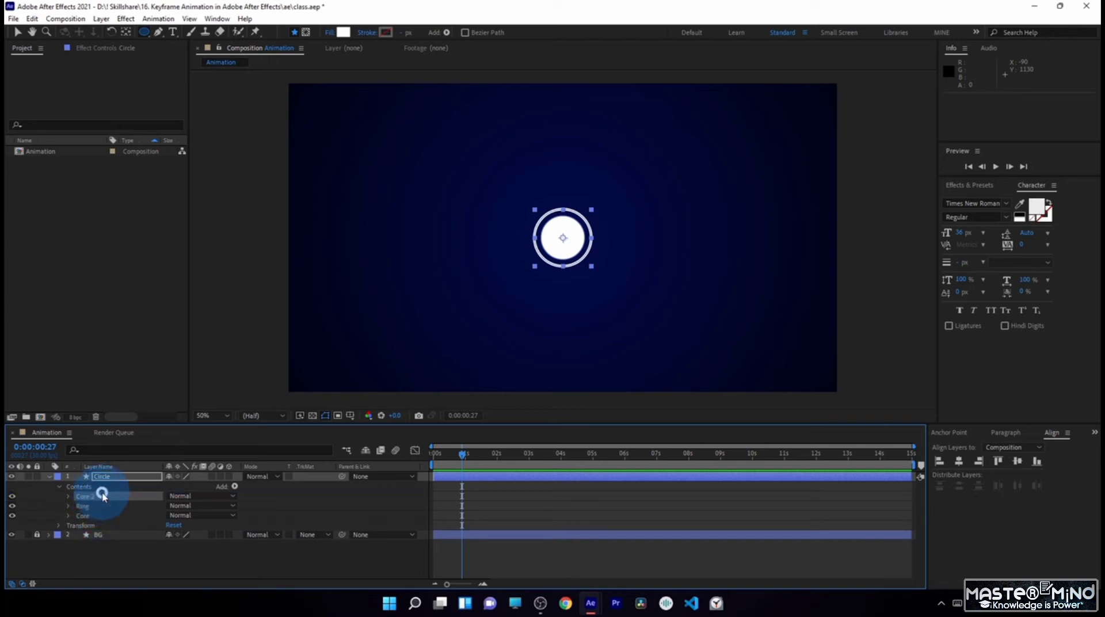
{"action": "left_click", "coordinate": [68, 496]}
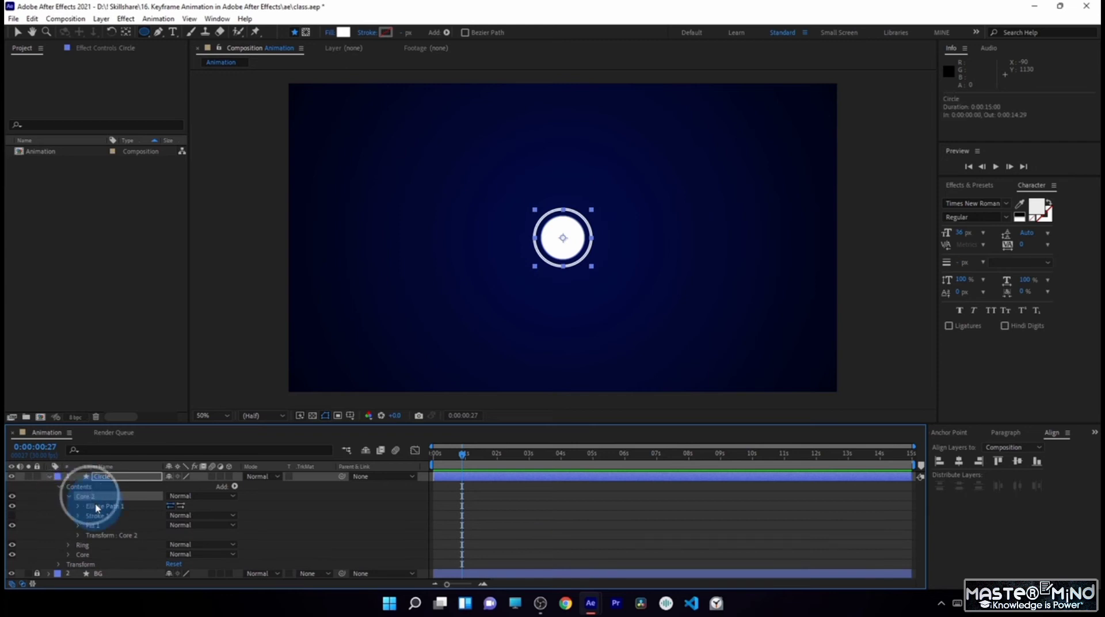
Step: Rename the duplicated Core group as Glow
{"action": "key", "text": "Return"}
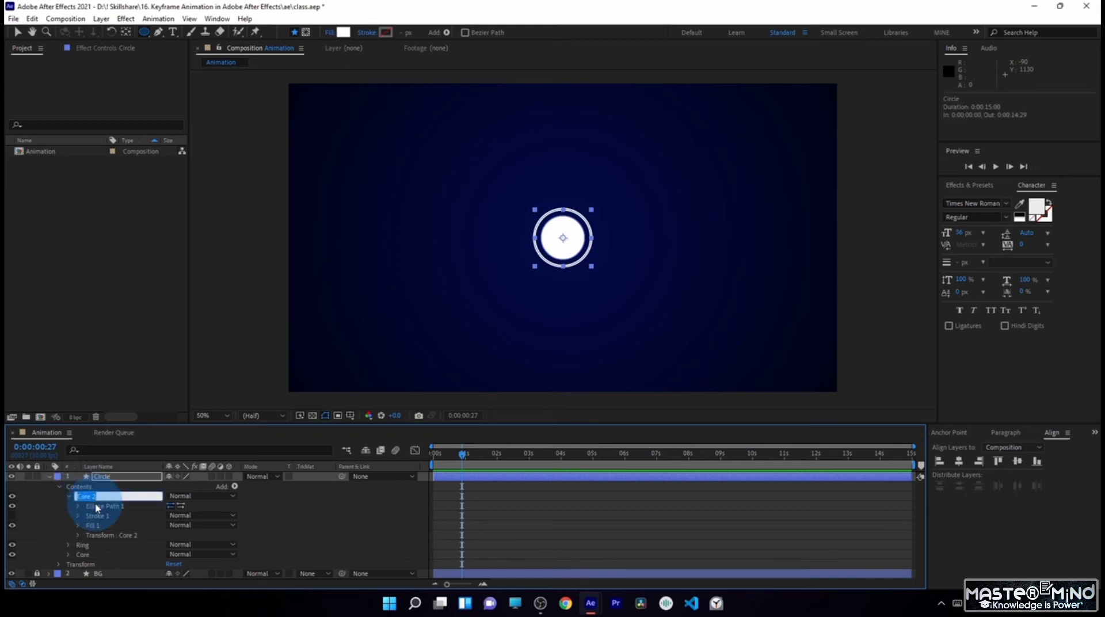
{"action": "type", "text": "Glow"}
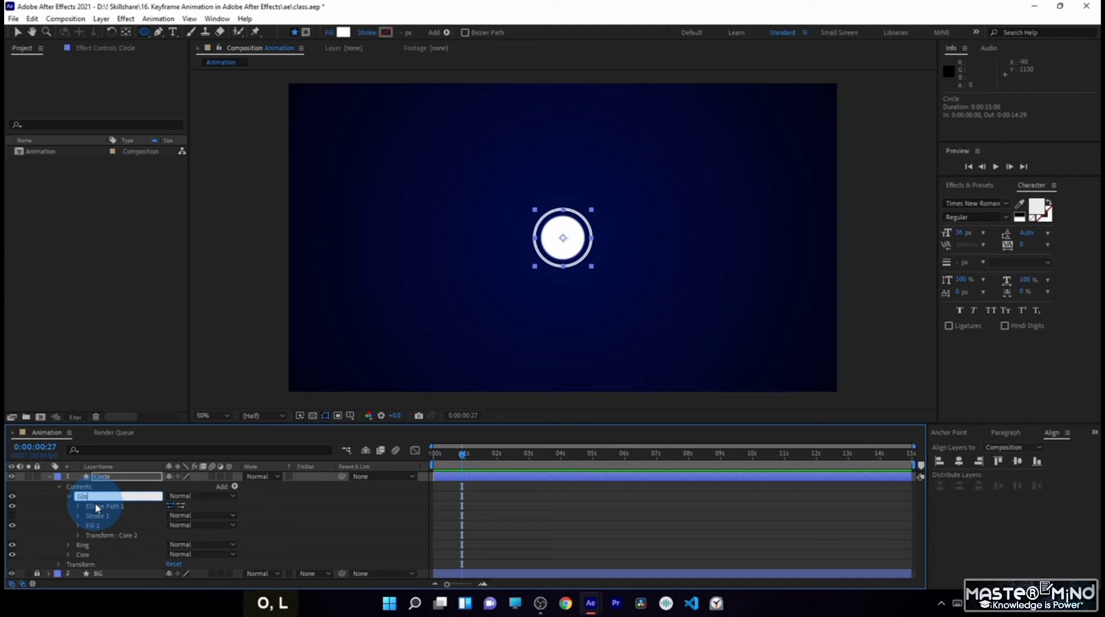
{"action": "key", "text": "Return"}
Step: Enlarge the Glow group to a scale of 226% in its own transform
{"action": "left_click", "coordinate": [78, 535]}
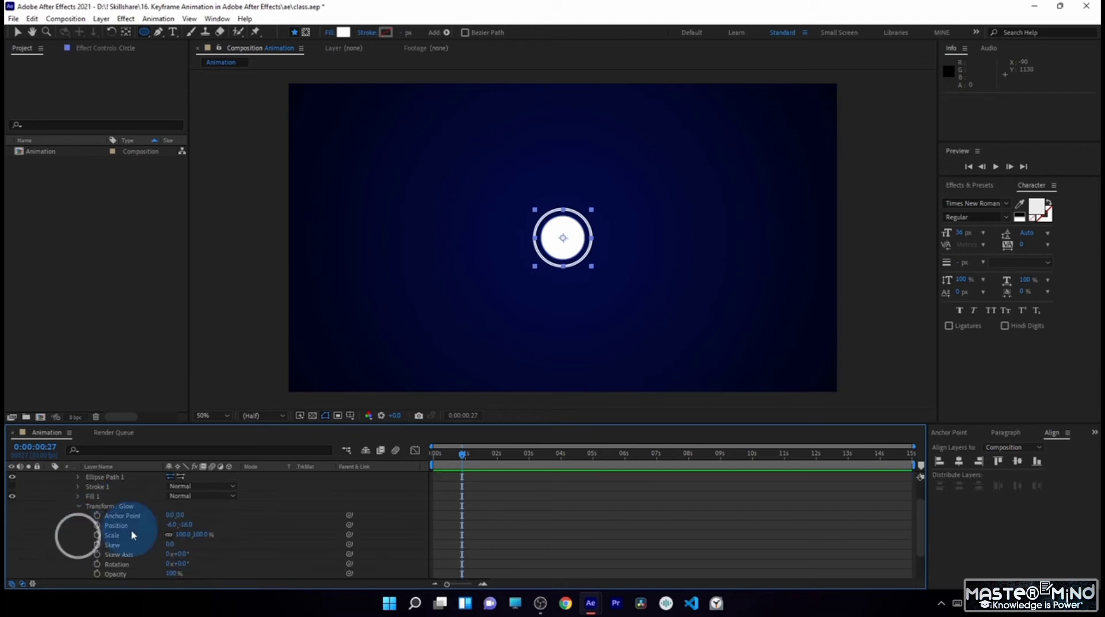
{"action": "left_click_drag", "start_coordinate": [183, 534], "coordinate": [250, 531]}
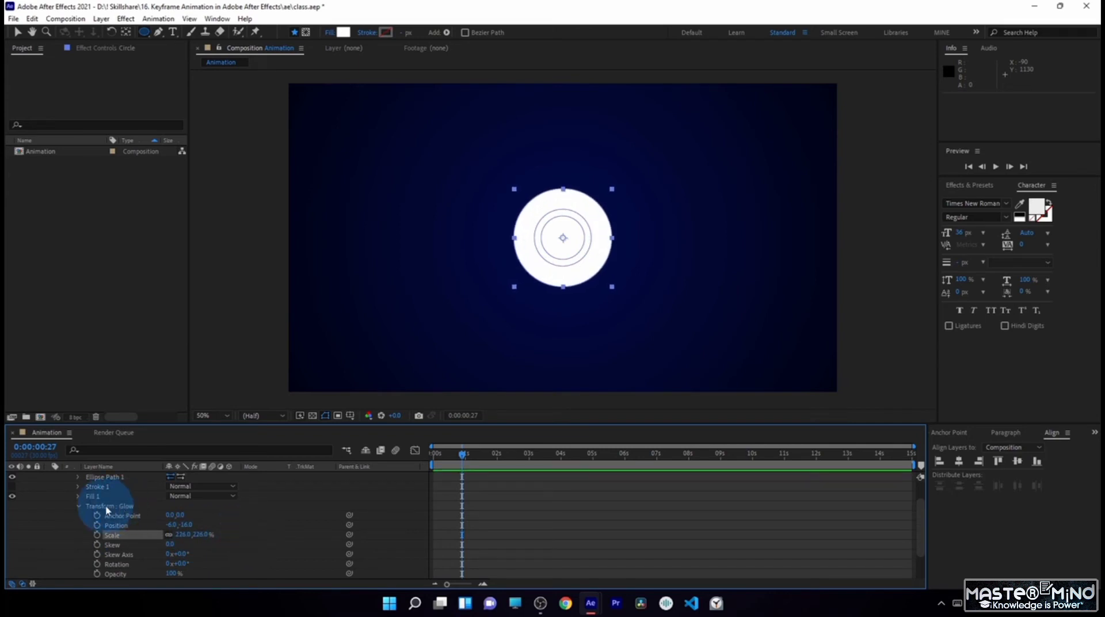
{"action": "scroll", "coordinate": [123, 544], "scroll_direction": "down", "scroll_amount": 2}
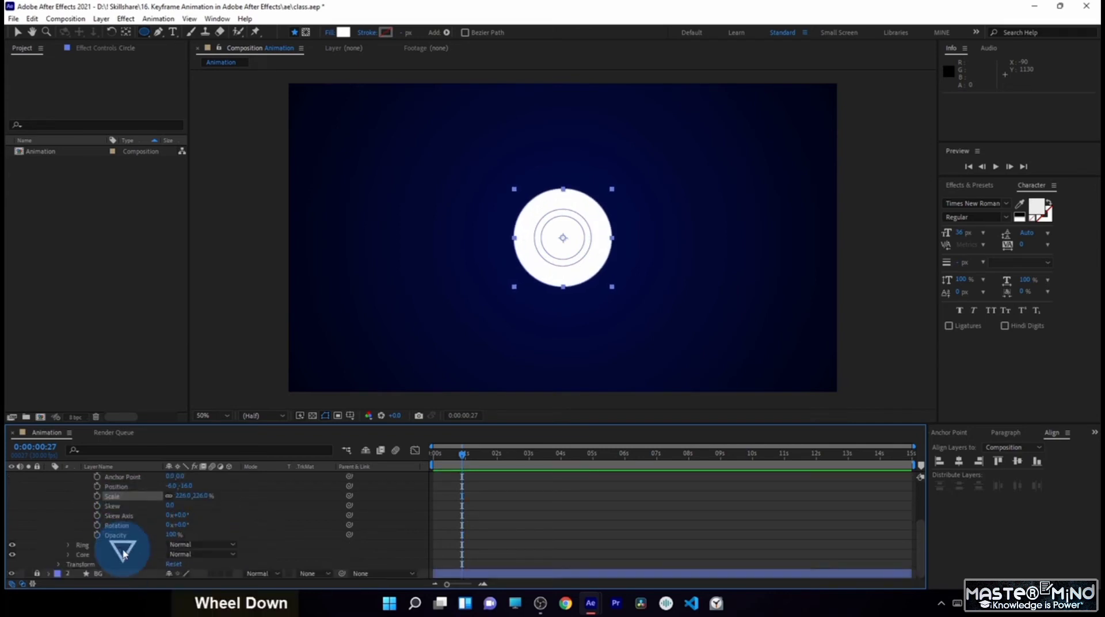
{"action": "scroll", "coordinate": [141, 532], "scroll_direction": "up", "scroll_amount": 2}
{"action": "mouse_move", "coordinate": [173, 525]}
{"action": "left_mouse_down"}
{"action": "mouse_move", "coordinate": [390, 530]}
{"action": "mouse_move", "coordinate": [176, 531]}
{"action": "left_mouse_up"}
{"action": "scroll", "coordinate": [178, 530], "scroll_direction": "down", "scroll_amount": 2}
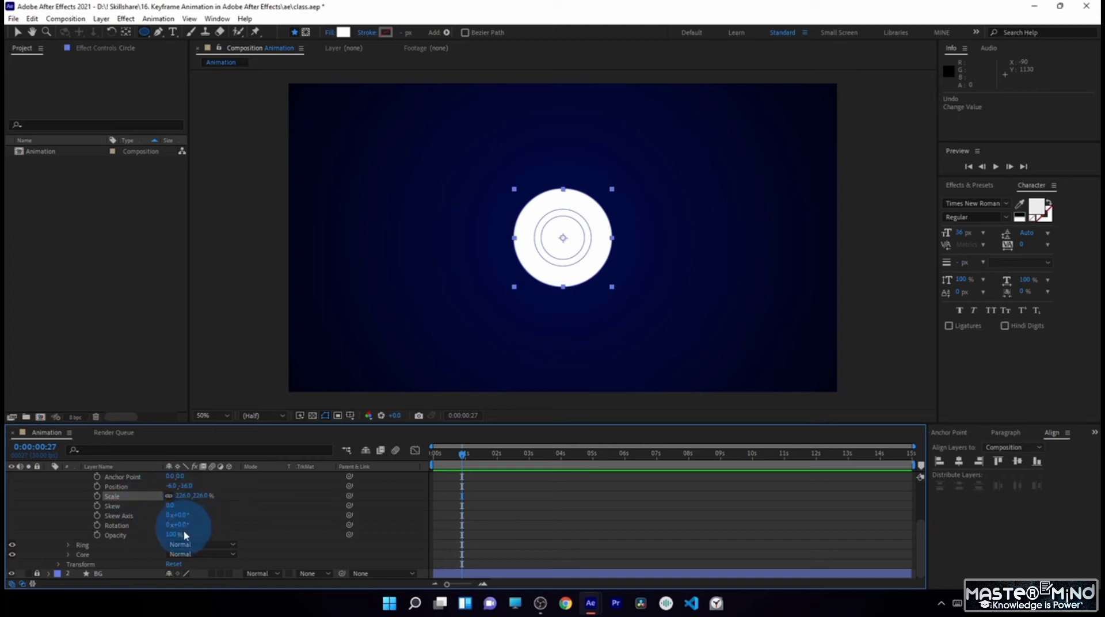
Step: Lower the Glow group's transform opacity to make it a faint translucent halo, and collapse the group
{"action": "left_click_drag", "start_coordinate": [173, 536], "coordinate": [122, 539]}
{"action": "left_click", "coordinate": [256, 515]}
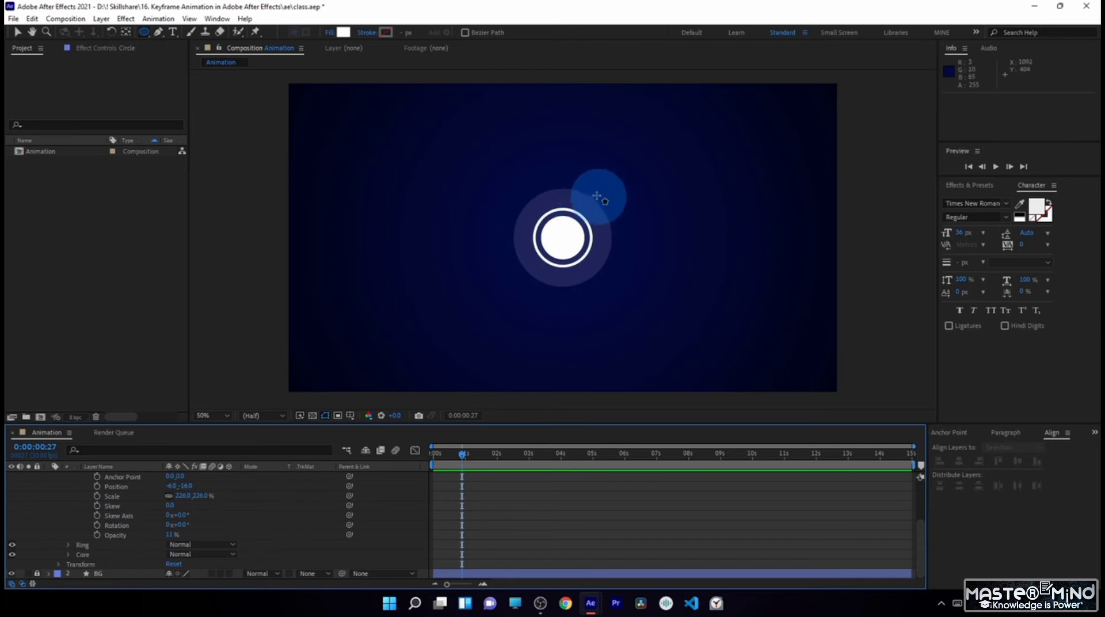
{"action": "left_click_drag", "start_coordinate": [171, 535], "coordinate": [196, 529]}
{"action": "left_click", "coordinate": [171, 536]}
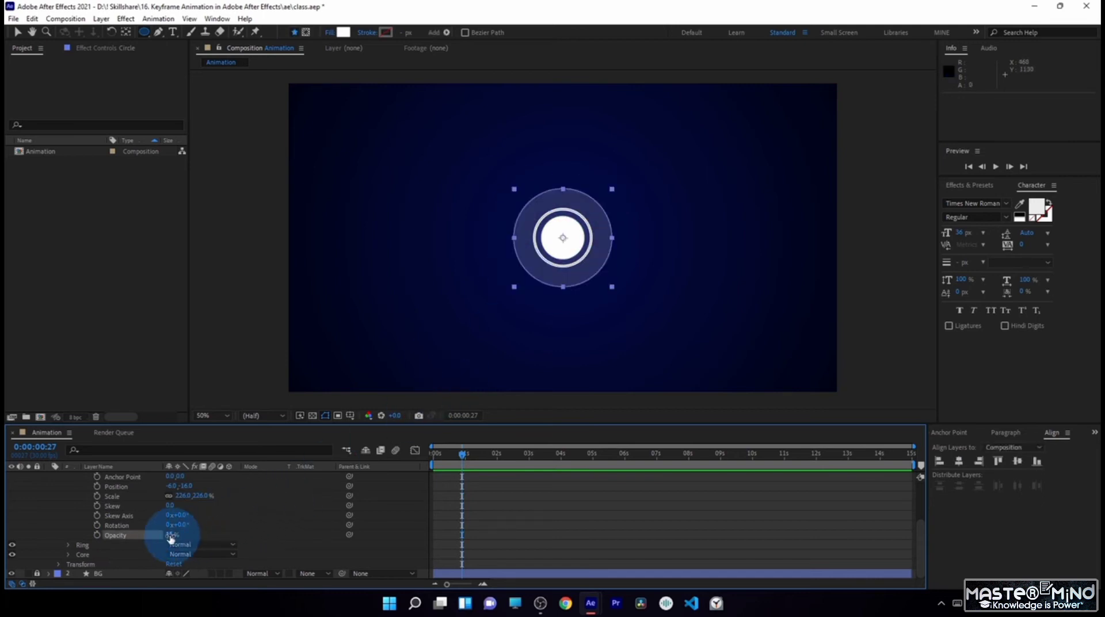
{"action": "left_click", "coordinate": [288, 526]}
{"action": "left_click", "coordinate": [69, 495]}
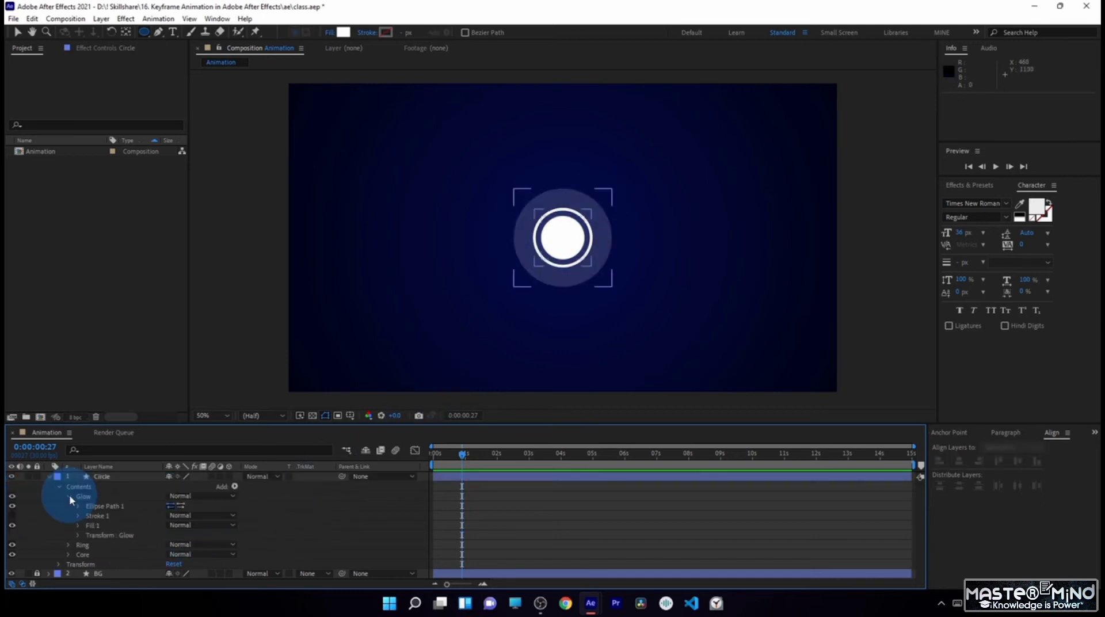
{"action": "left_click", "coordinate": [68, 496]}
Step: Try moving the whole Circle layer slightly off centre with the Selection tool
{"action": "left_click", "coordinate": [247, 489]}
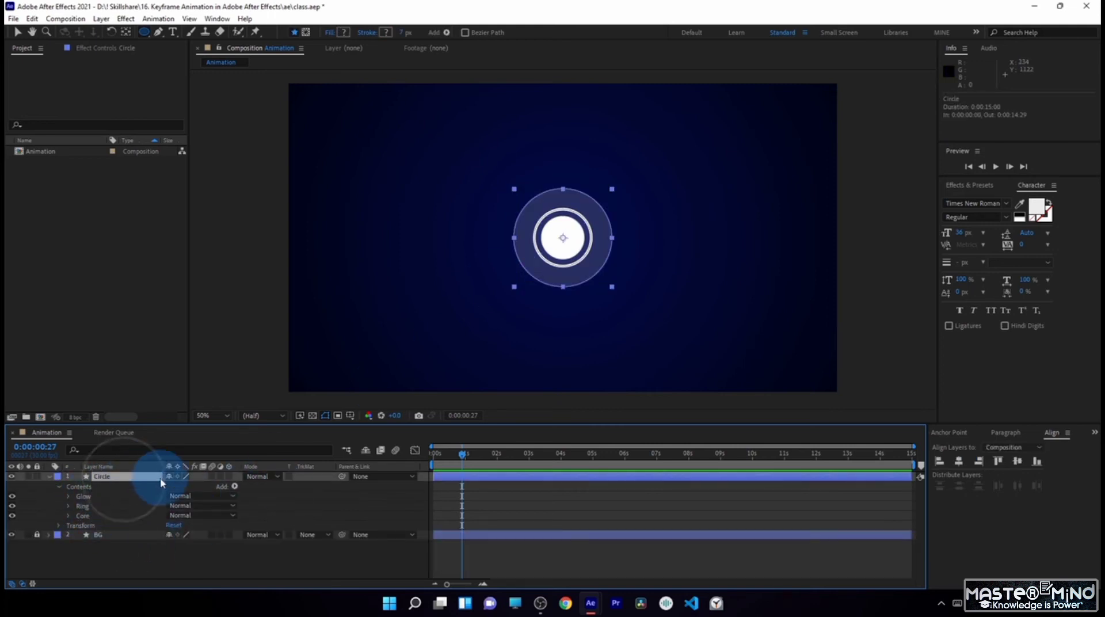
{"action": "left_click", "coordinate": [17, 32]}
{"action": "mouse_move", "coordinate": [584, 258]}
{"action": "left_mouse_down"}
{"action": "mouse_move", "coordinate": [757, 287]}
{"action": "mouse_move", "coordinate": [660, 211]}
{"action": "mouse_move", "coordinate": [546, 293]}
{"action": "mouse_move", "coordinate": [667, 285]}
{"action": "mouse_move", "coordinate": [513, 222]}
{"action": "mouse_move", "coordinate": [603, 278]}
{"action": "mouse_move", "coordinate": [572, 260]}
{"action": "mouse_move", "coordinate": [604, 268]}
{"action": "mouse_move", "coordinate": [570, 248]}
{"action": "mouse_move", "coordinate": [583, 250]}
{"action": "left_mouse_up"}
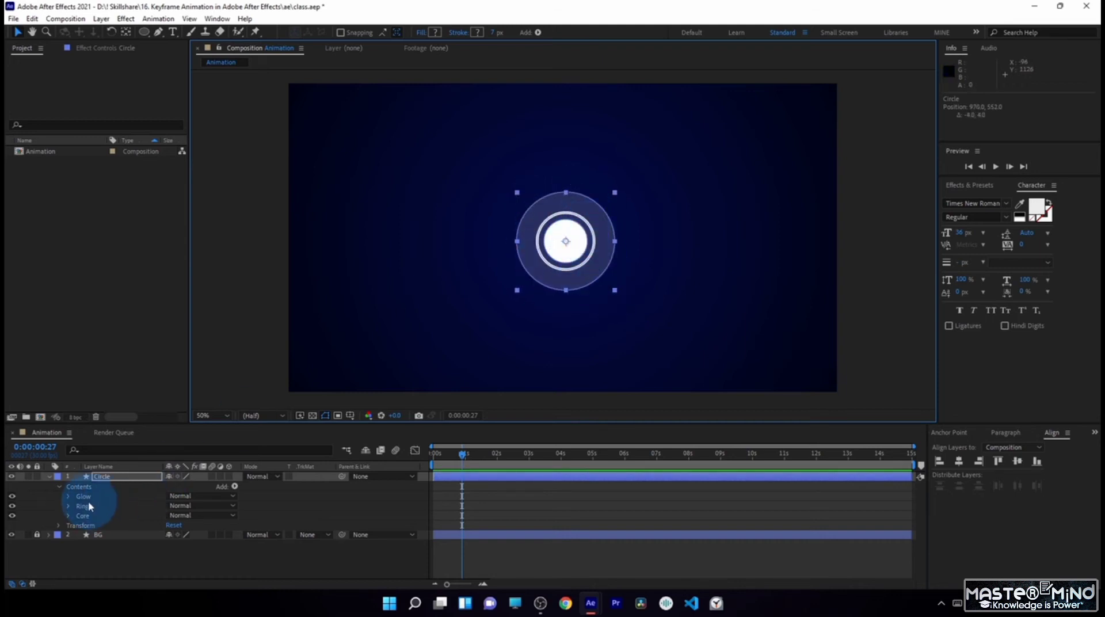
{"action": "left_click", "coordinate": [129, 496]}
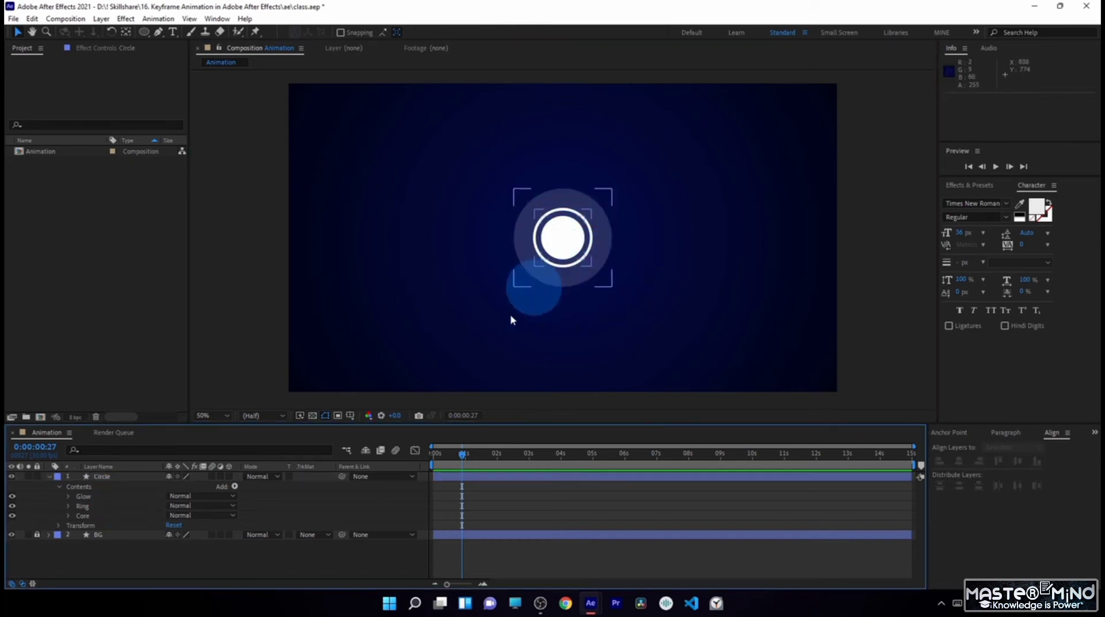
Step: Set the fill colour of all shapes in the Circle layer to purple B923FF
{"action": "left_click", "coordinate": [105, 478]}
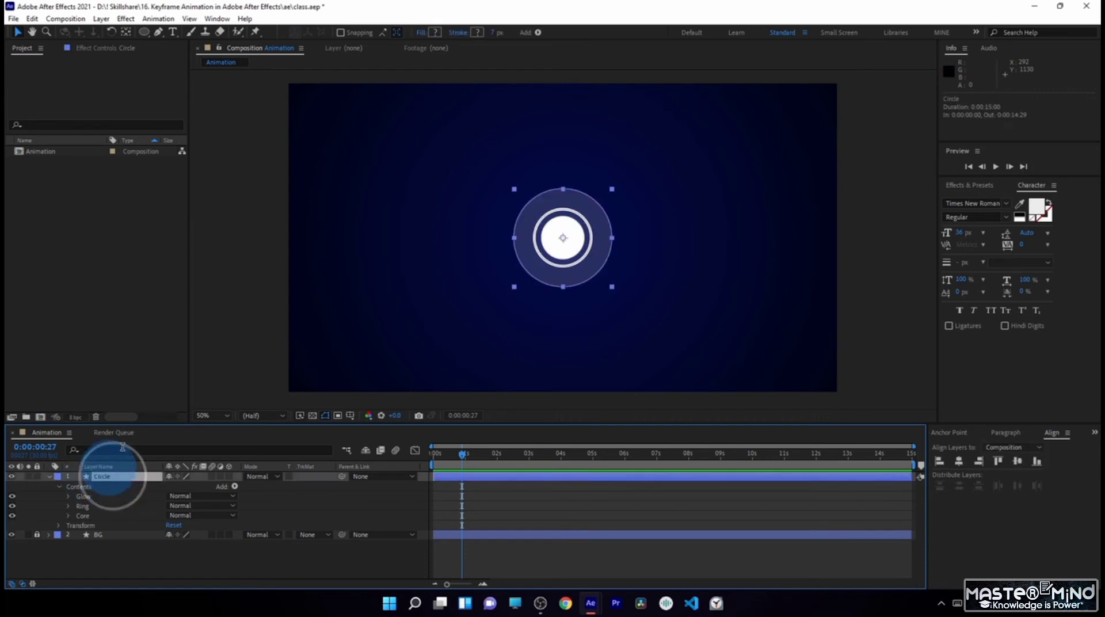
{"action": "left_click", "coordinate": [436, 33]}
{"action": "left_click", "coordinate": [246, 278]}
{"action": "left_click", "coordinate": [262, 276]}
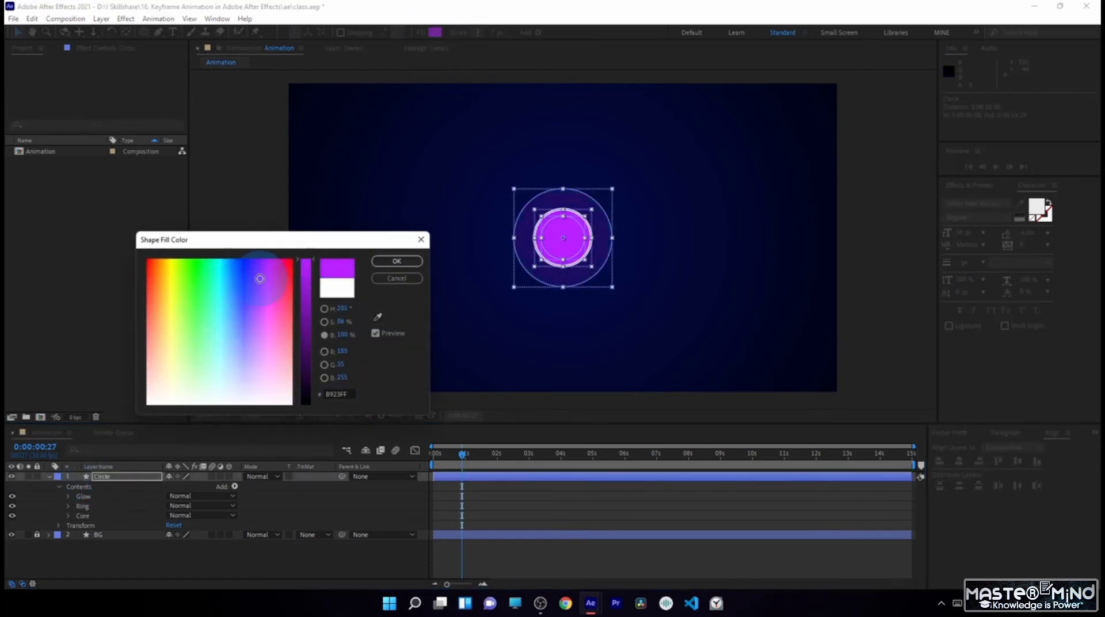
{"action": "left_click", "coordinate": [396, 261]}
{"action": "left_click", "coordinate": [205, 559]}
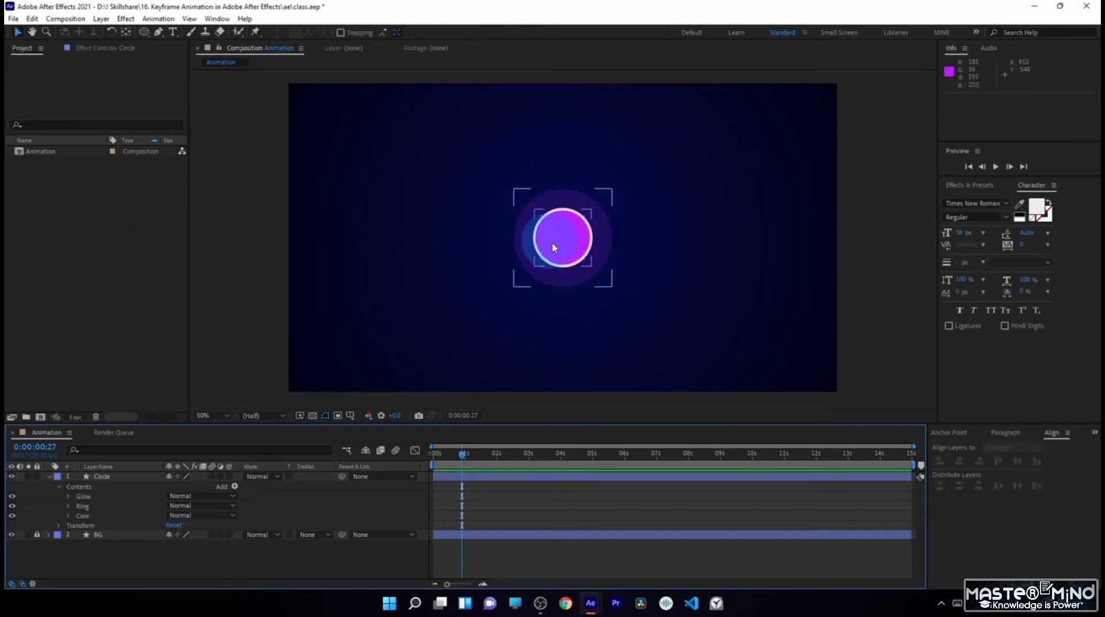
{"action": "left_click", "coordinate": [80, 495]}
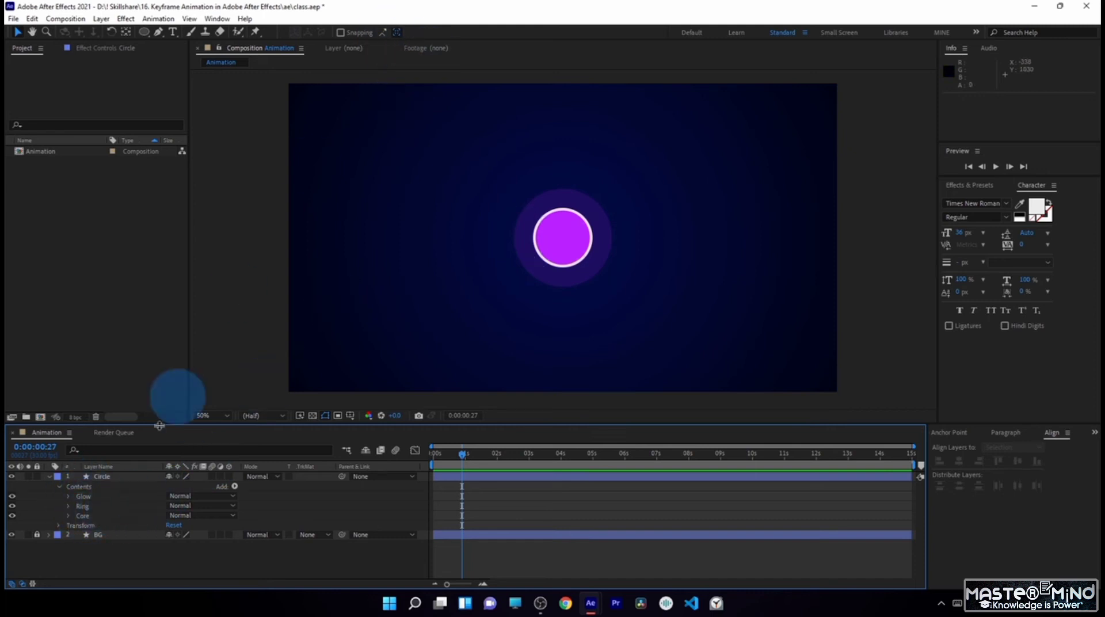
Step: Undo the purple fill change on the Circle layer's shapes and deselect the layer
{"action": "key", "text": "ctrl+z"}
{"action": "key", "text": "ctrl+z"}
{"action": "key", "text": "ctrl+z"}
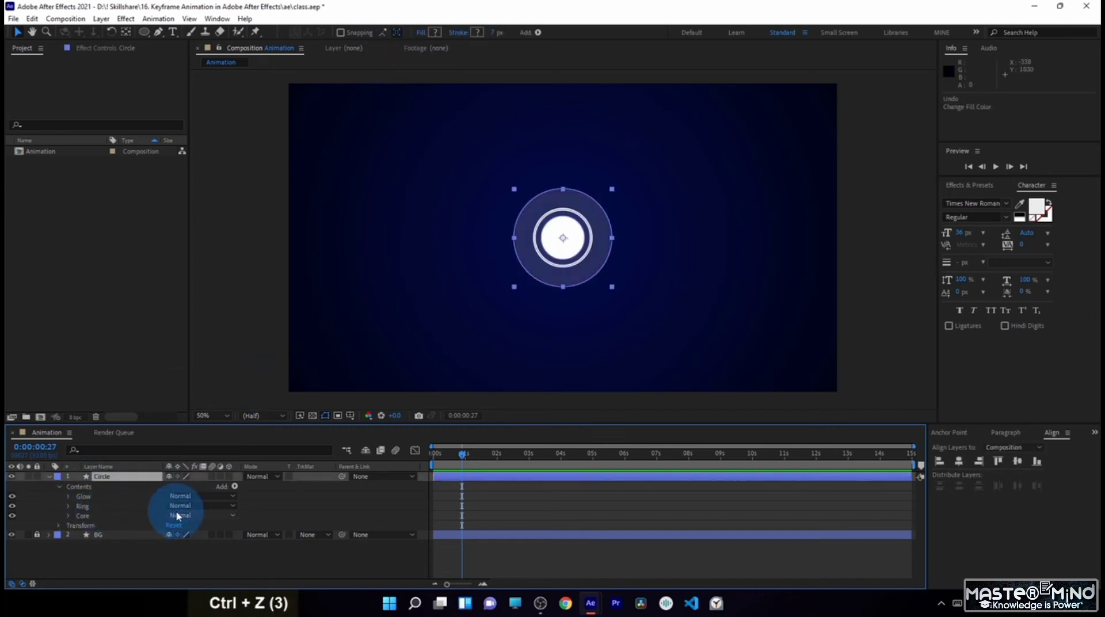
{"action": "left_click", "coordinate": [226, 564]}
{"action": "left_click", "coordinate": [534, 261]}
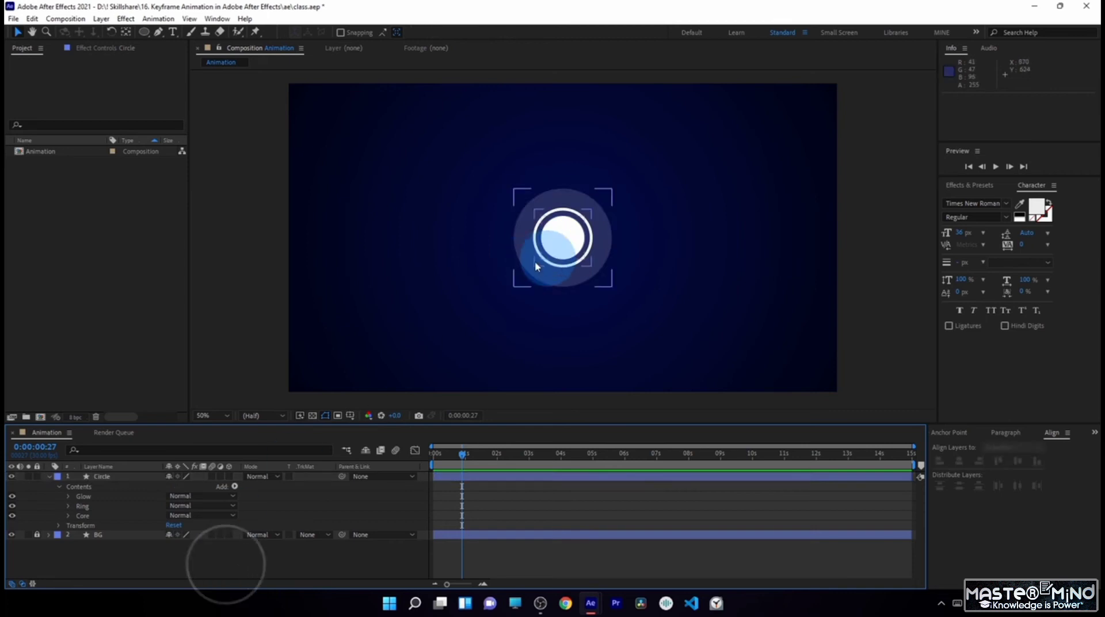
Step: Set the fill colour of the Circle layer's Core group to pink
{"action": "left_click", "coordinate": [69, 515]}
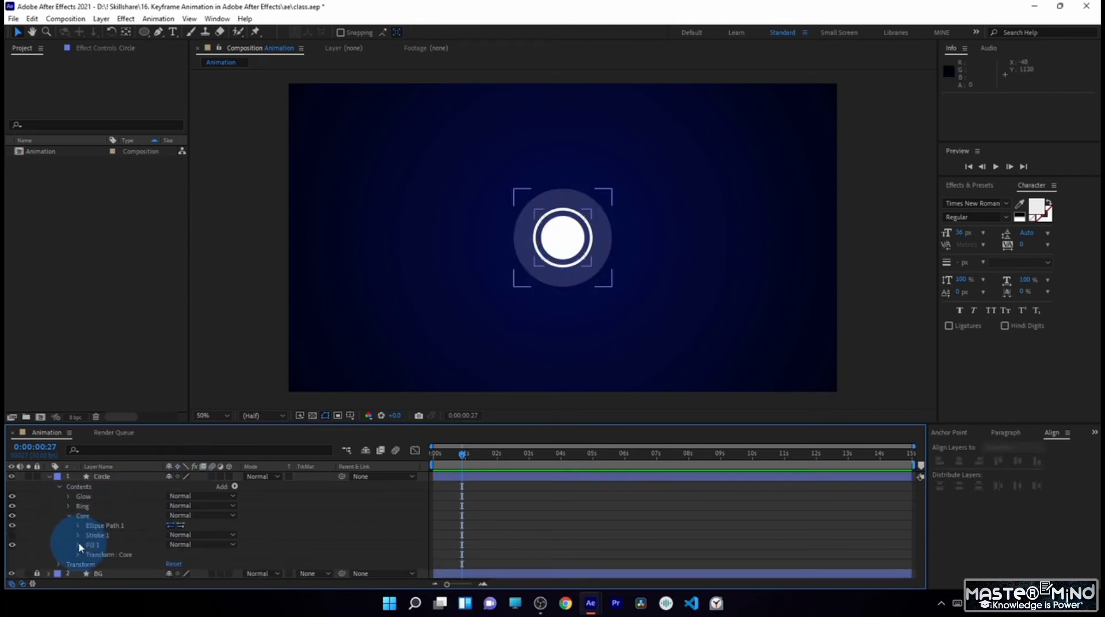
{"action": "left_click", "coordinate": [79, 545]}
{"action": "left_click", "coordinate": [170, 564]}
{"action": "left_click", "coordinate": [391, 258]}
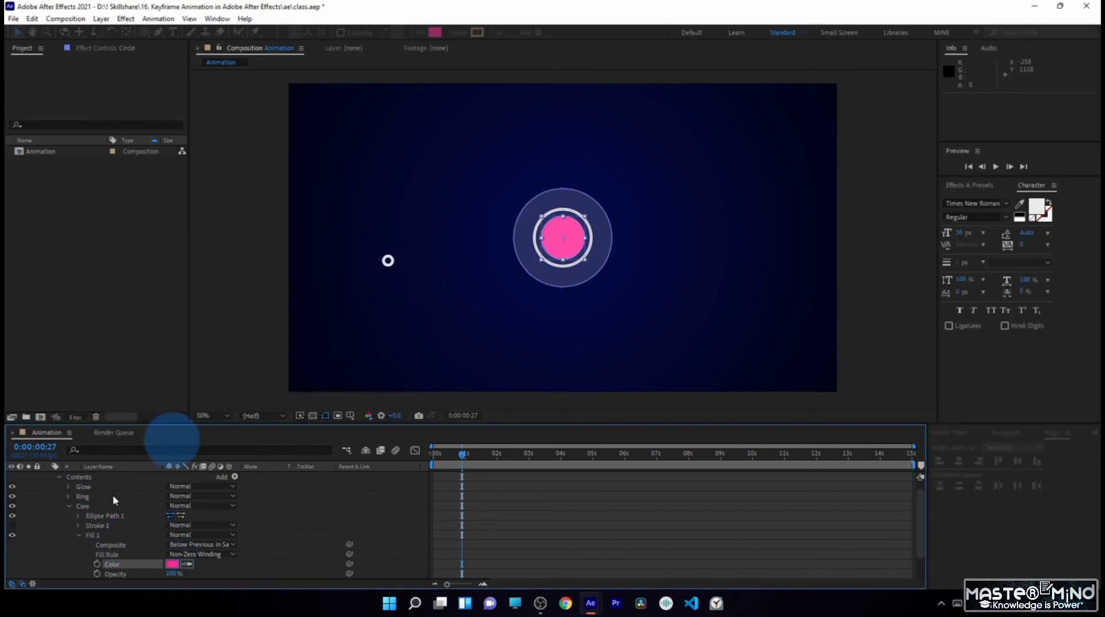
Step: Set the stroke colour of the Circle layer's Ring group to bright light blue
{"action": "left_click", "coordinate": [68, 496]}
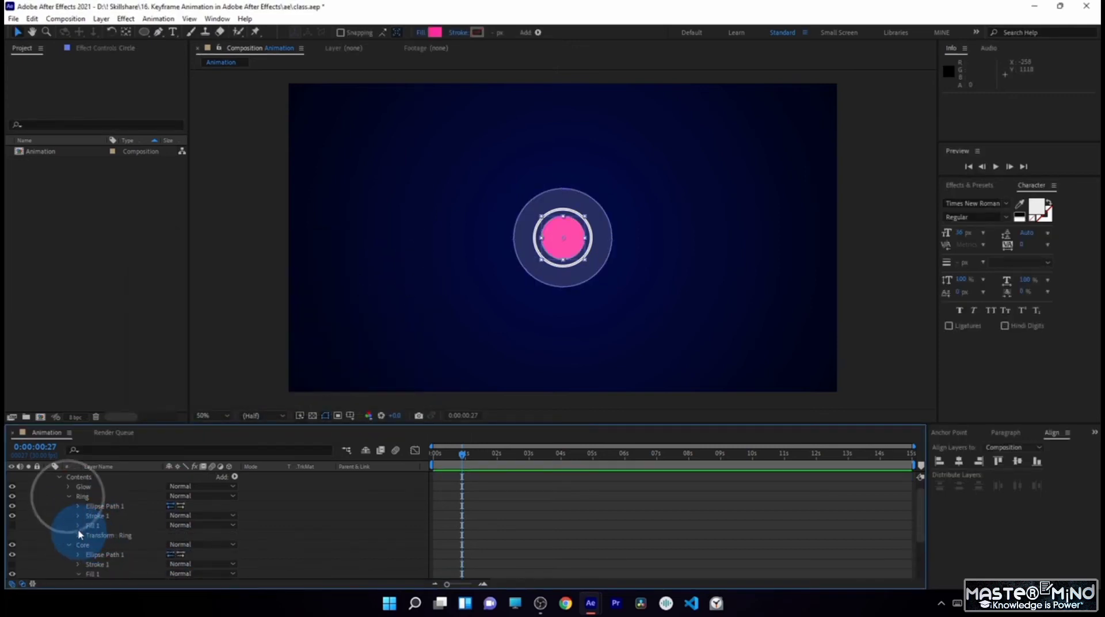
{"action": "left_click", "coordinate": [77, 515]}
{"action": "left_click", "coordinate": [171, 496]}
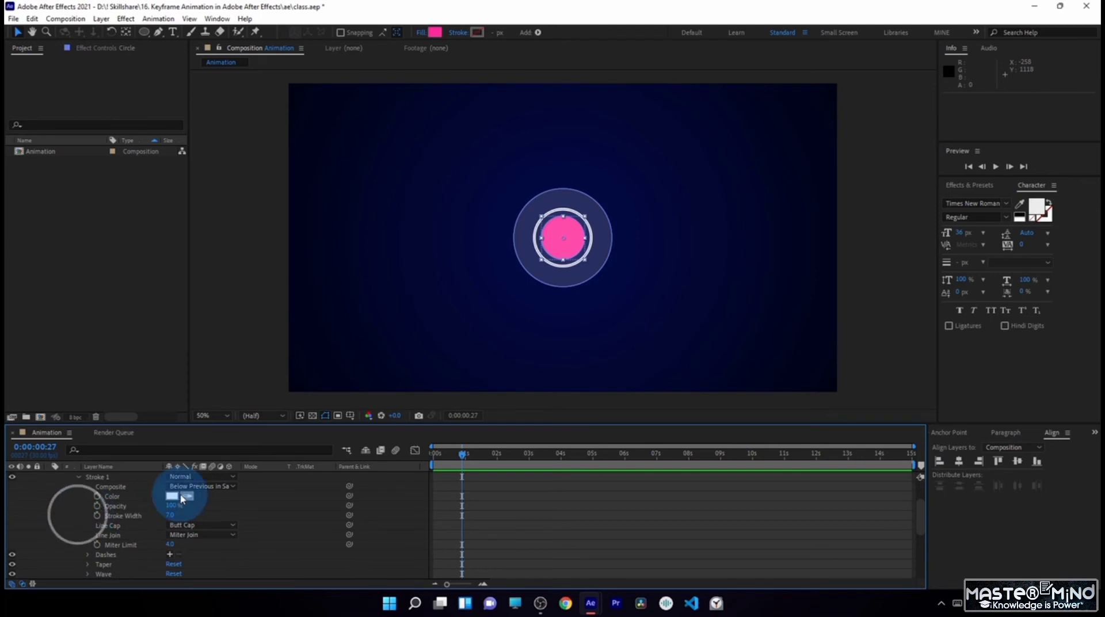
{"action": "mouse_move", "coordinate": [279, 279]}
{"action": "left_mouse_down"}
{"action": "mouse_move", "coordinate": [217, 279]}
{"action": "mouse_move", "coordinate": [224, 269]}
{"action": "left_mouse_up"}
{"action": "left_click", "coordinate": [397, 261]}
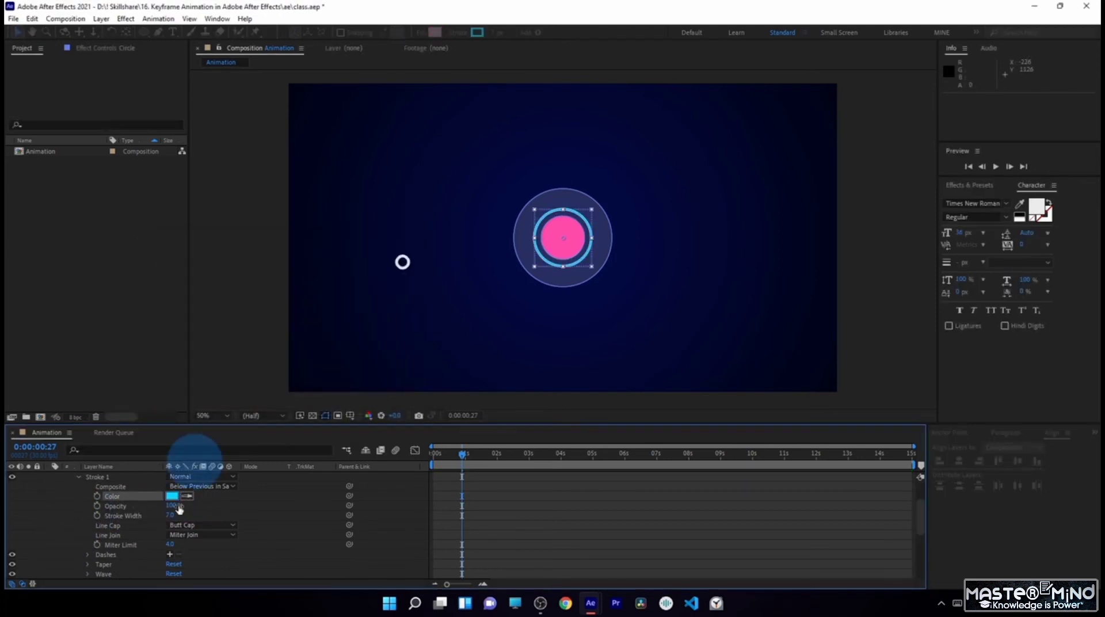
Step: Set the fill colour of the Circle layer's Glow group to magenta EA39FF
{"action": "scroll", "coordinate": [163, 529], "scroll_direction": "up", "scroll_amount": 3}
{"action": "left_click", "coordinate": [69, 497]}
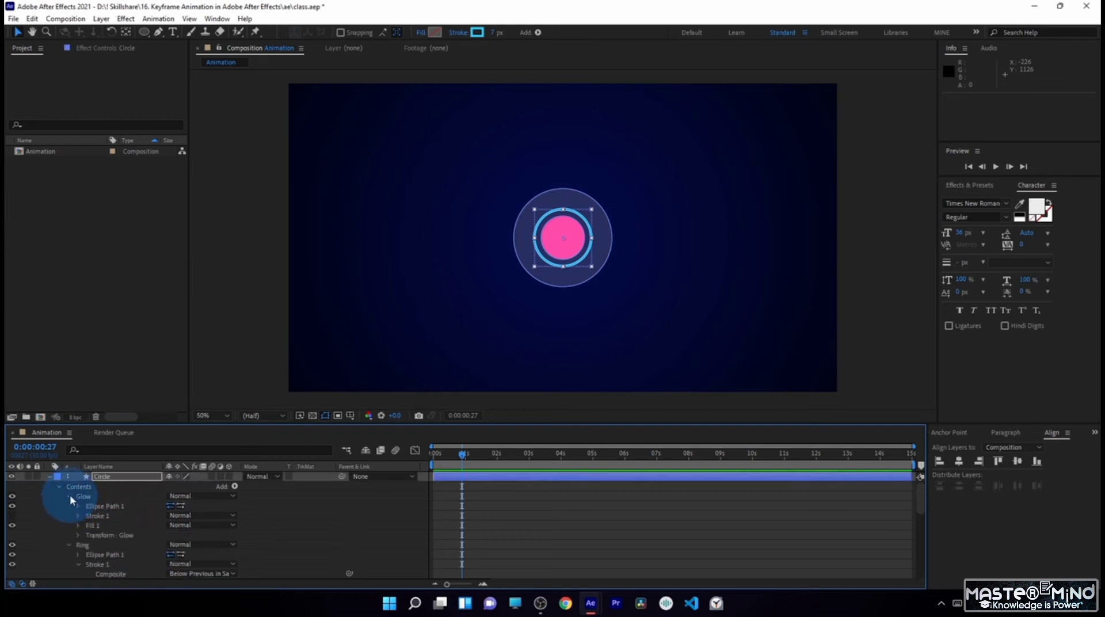
{"action": "left_click", "coordinate": [98, 525]}
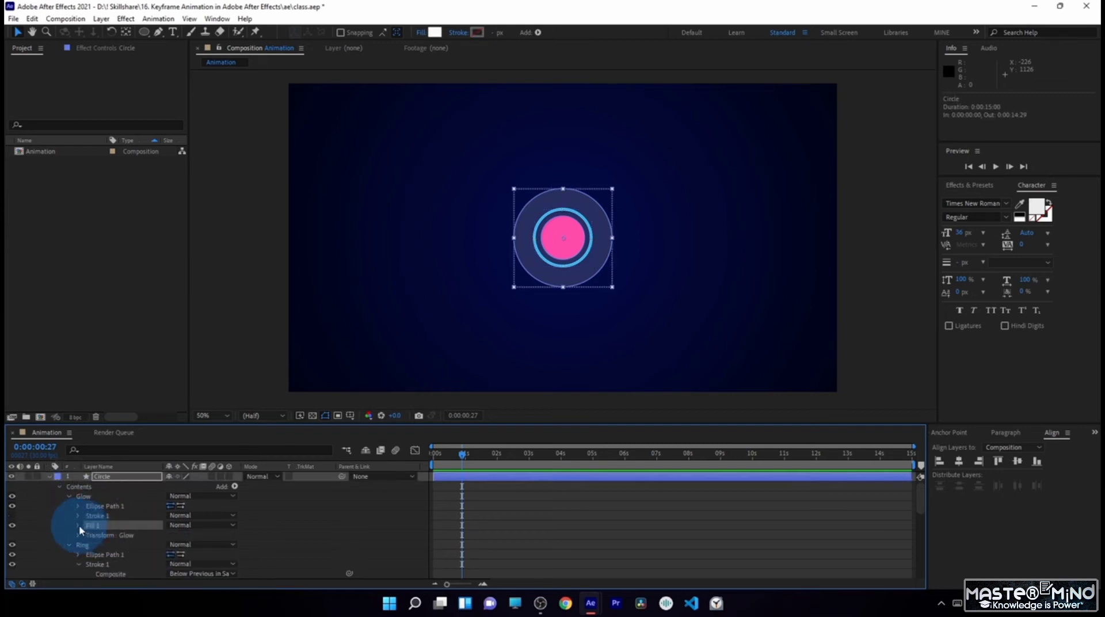
{"action": "left_click", "coordinate": [79, 525]}
{"action": "left_click", "coordinate": [169, 554]}
{"action": "left_click", "coordinate": [29, 523]}
{"action": "left_click", "coordinate": [98, 528]}
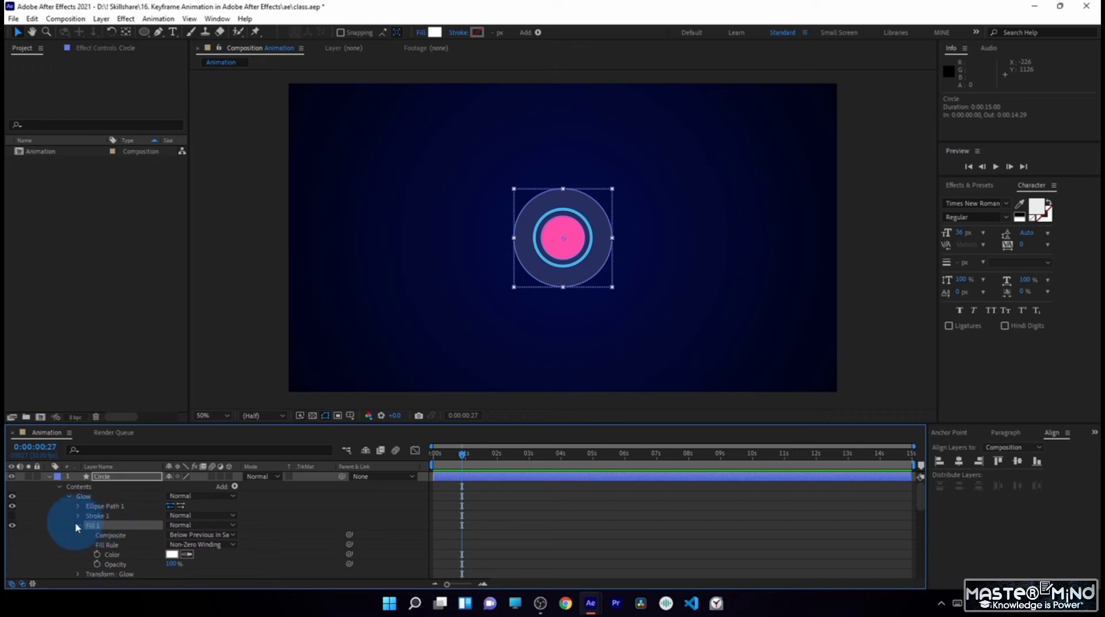
{"action": "left_click", "coordinate": [12, 525]}
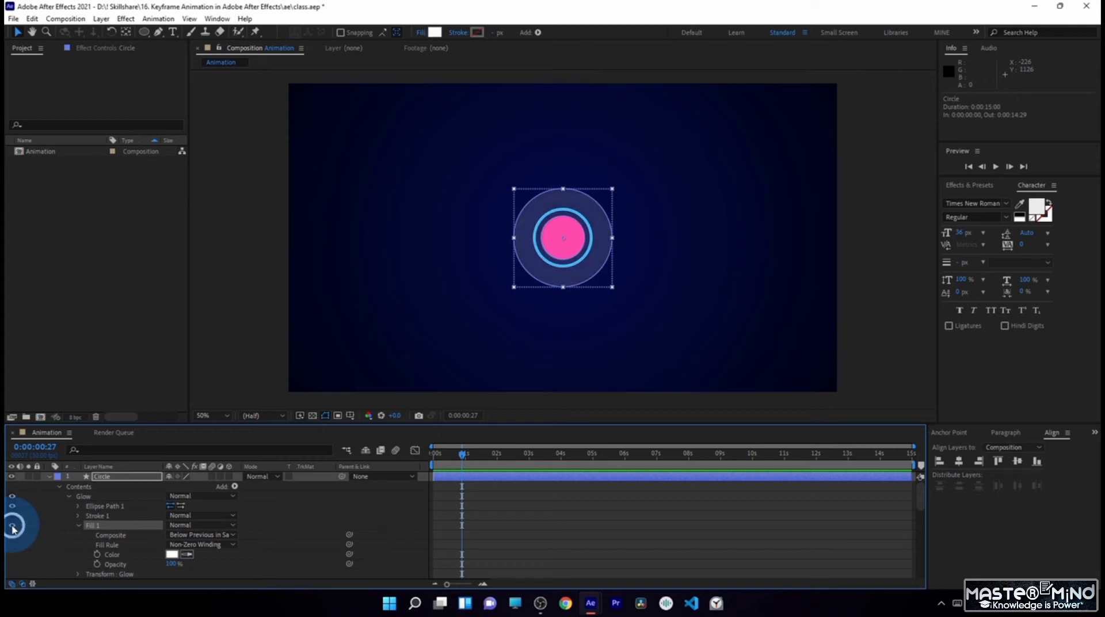
{"action": "scroll", "coordinate": [14, 529], "scroll_direction": "down", "scroll_amount": 3}
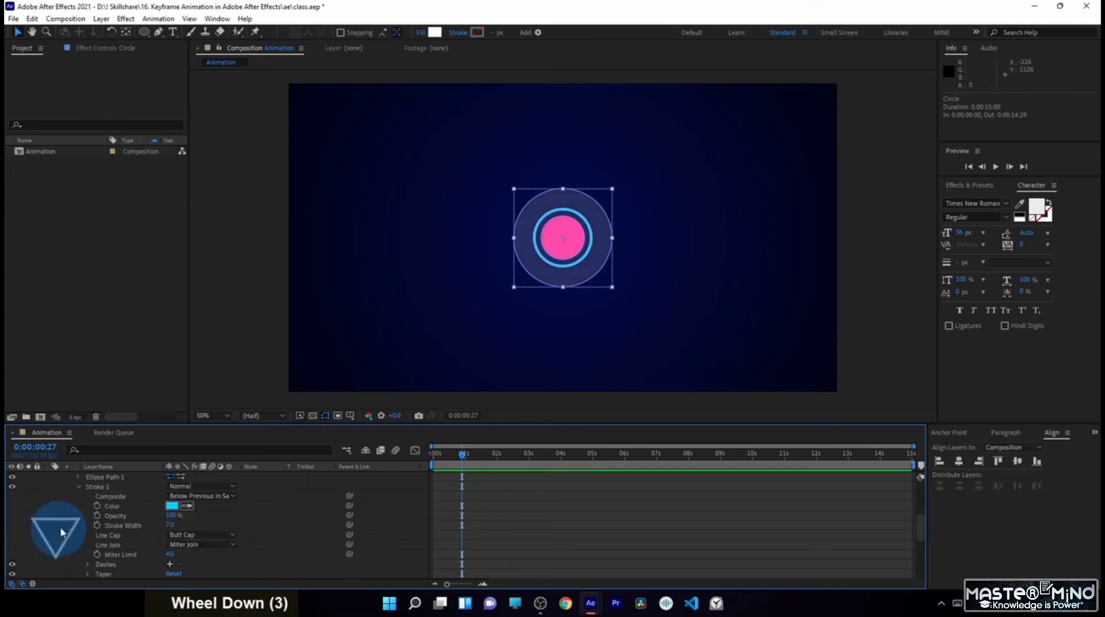
{"action": "scroll", "coordinate": [89, 534], "scroll_direction": "up", "scroll_amount": 1}
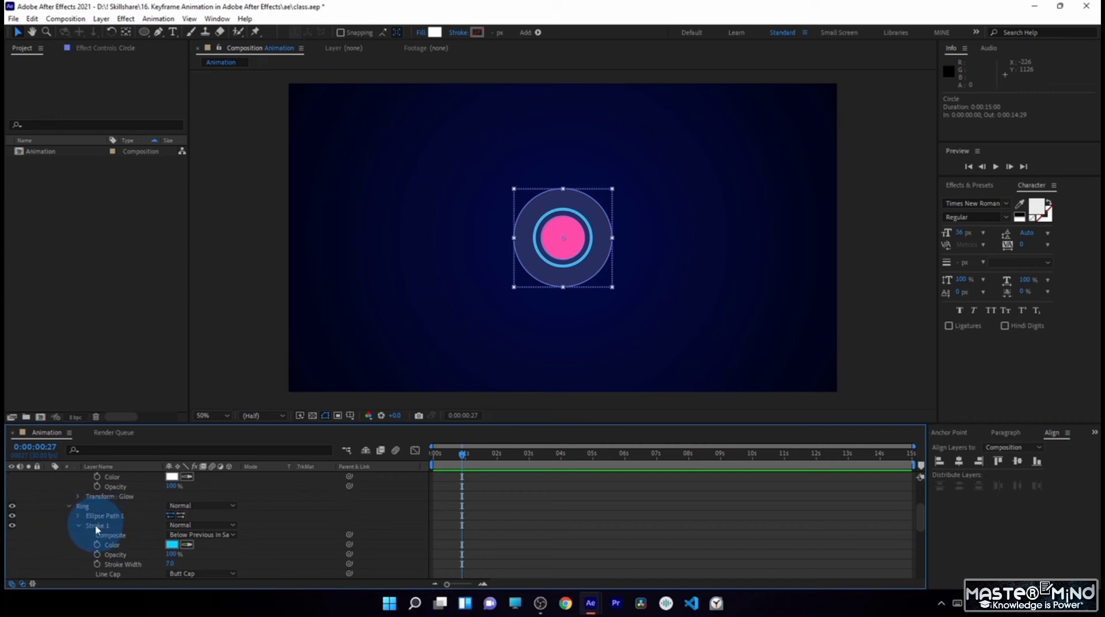
{"action": "left_click", "coordinate": [269, 294]}
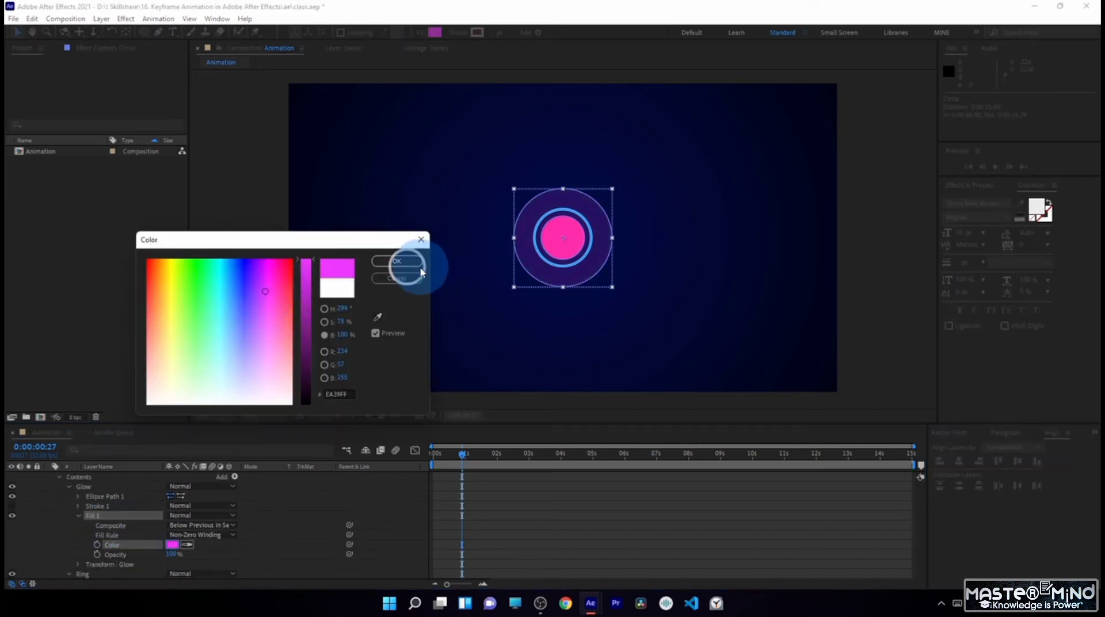
{"action": "left_click", "coordinate": [419, 265]}
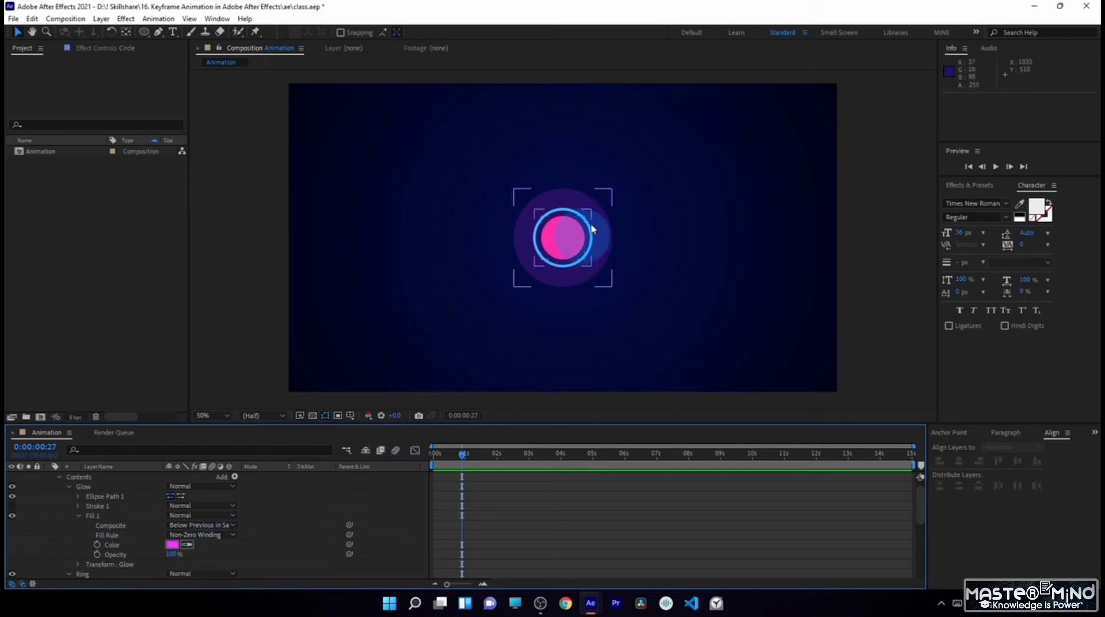
Step: Deselect the shapes and collapse the Circle layer's properties
{"action": "left_click", "coordinate": [676, 293]}
{"action": "left_click", "coordinate": [64, 527]}
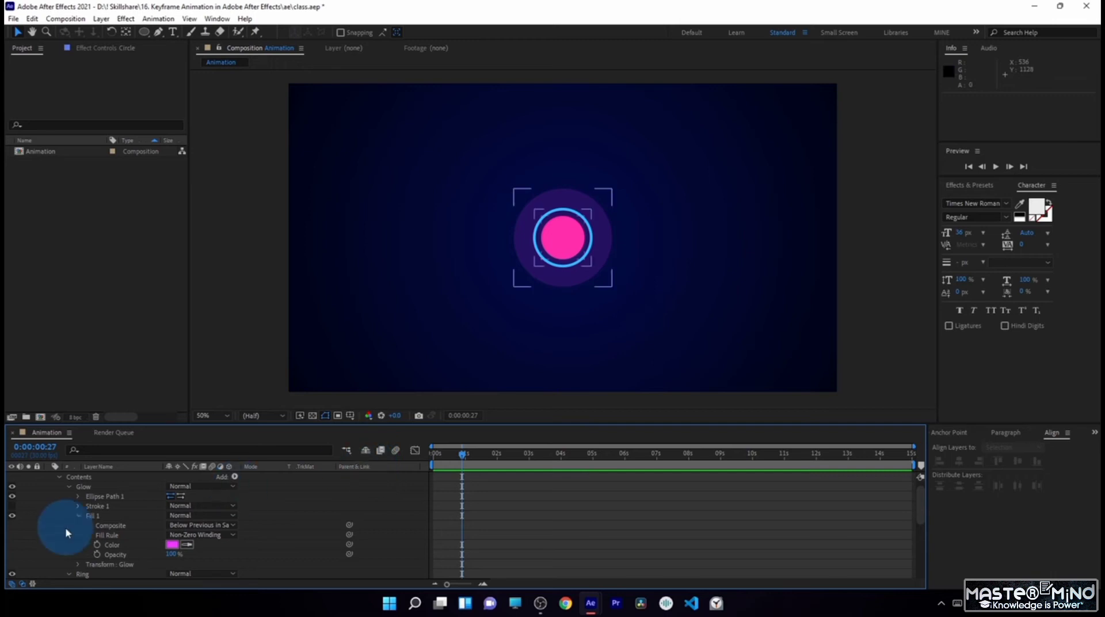
{"action": "scroll", "coordinate": [57, 501], "scroll_direction": "up", "scroll_amount": 9}
{"action": "left_click", "coordinate": [50, 476]}
Step: Select the Circle layer and search the effects and presets for "fill"
{"action": "left_click", "coordinate": [116, 476]}
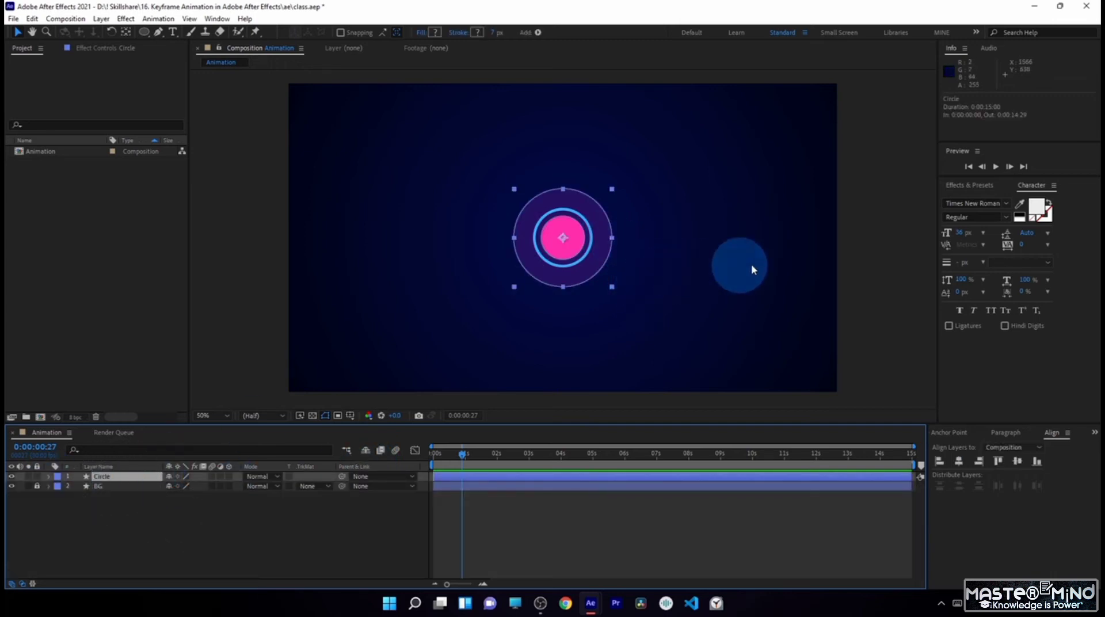
{"action": "left_click", "coordinate": [972, 185]}
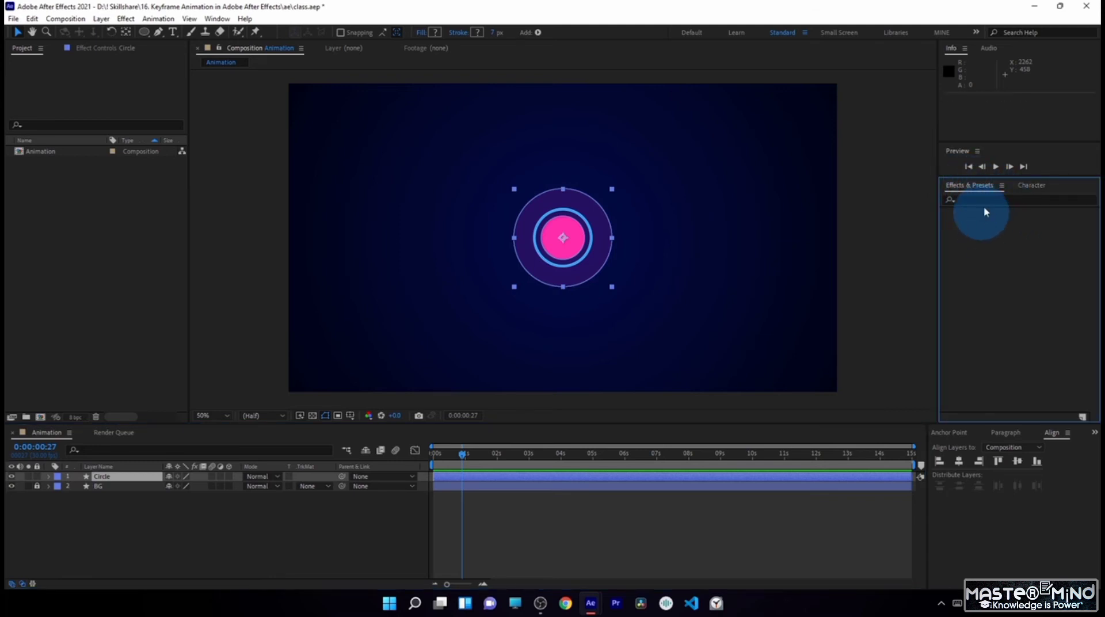
{"action": "left_click", "coordinate": [985, 199]}
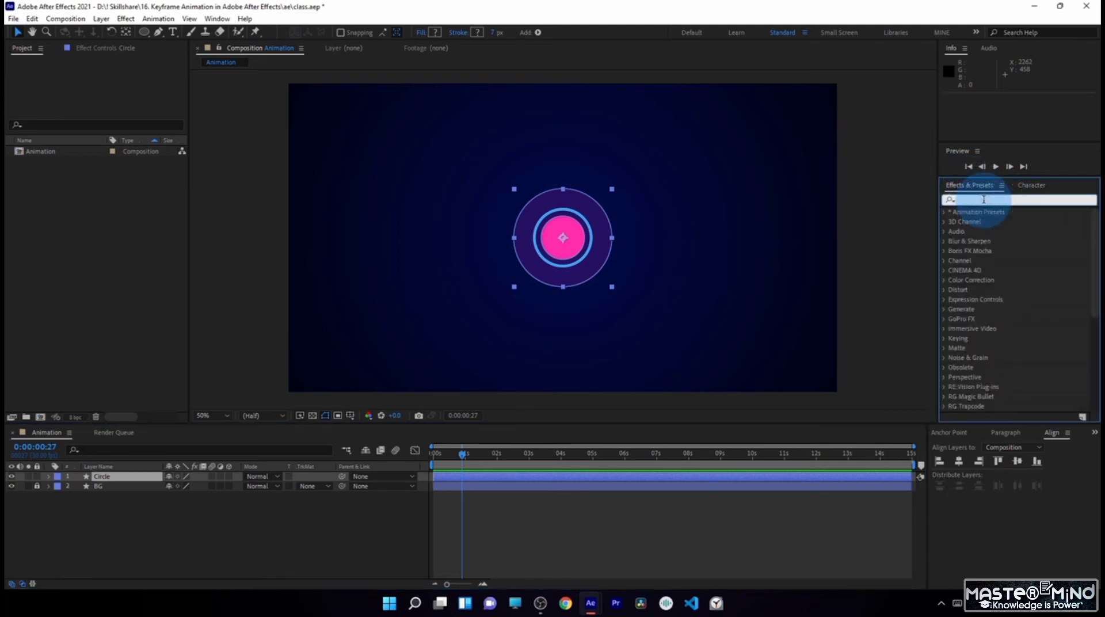
{"action": "type", "text": "fill"}
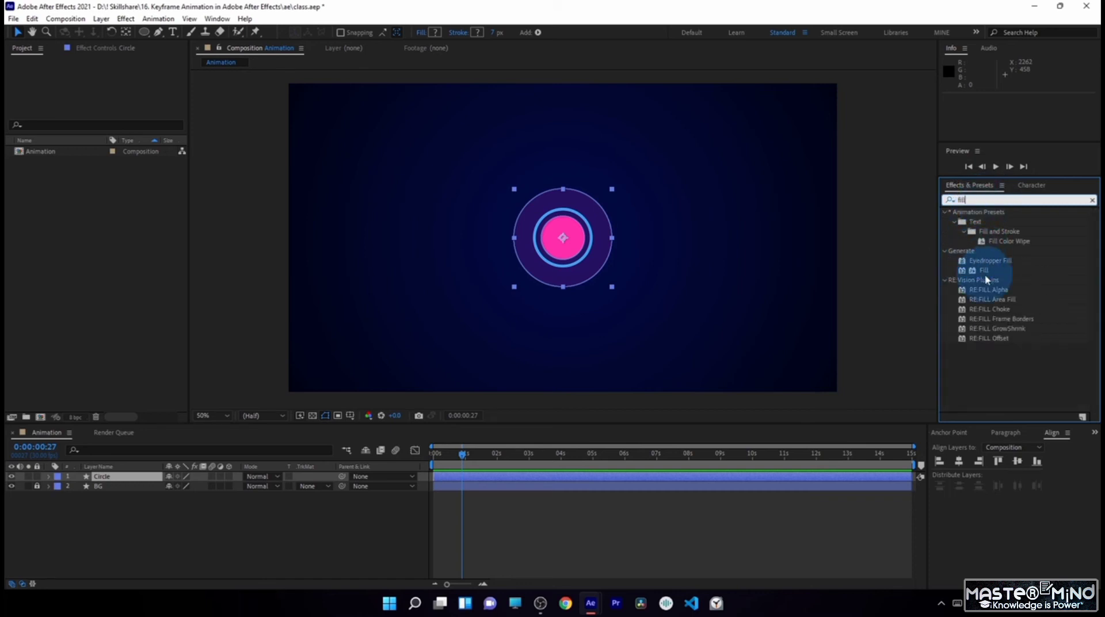
{"action": "left_click_drag", "start_coordinate": [986, 279], "coordinate": [198, 136]}
{"action": "left_click", "coordinate": [126, 19]}
{"action": "left_click", "coordinate": [135, 7]}
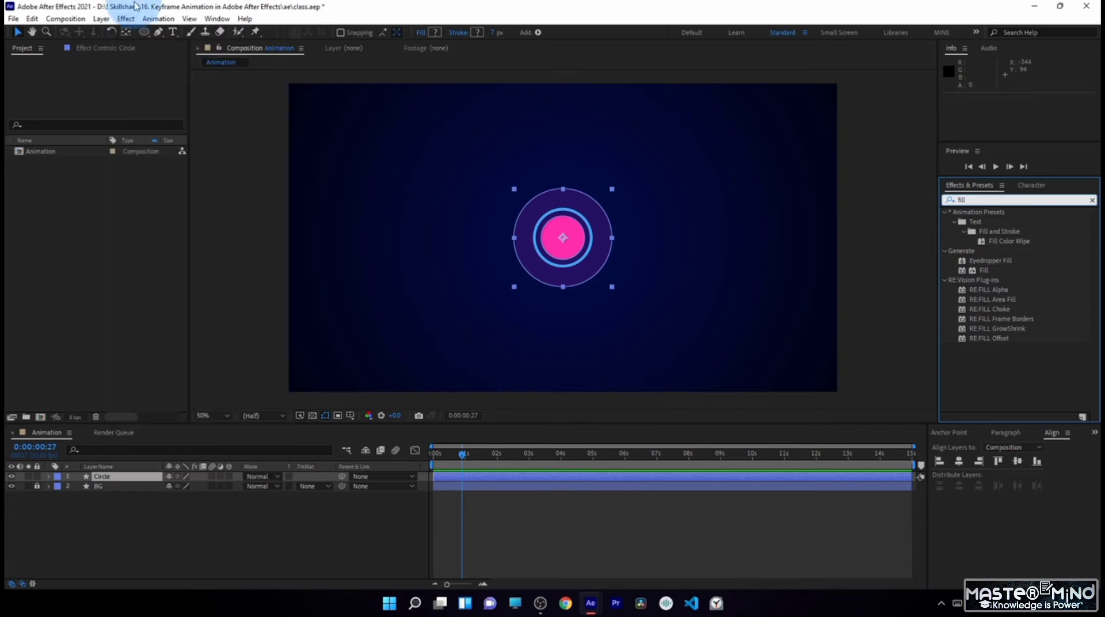
Step: Apply the Fill effect from the Generate category to the Circle layer
{"action": "left_click", "coordinate": [101, 477]}
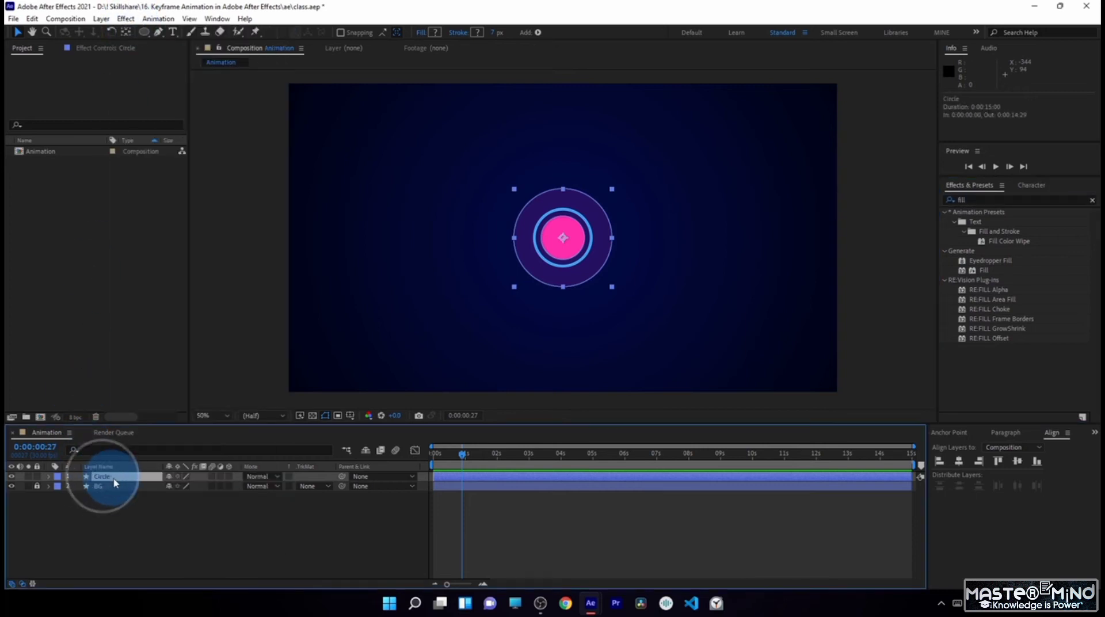
{"action": "left_click", "coordinate": [125, 19]}
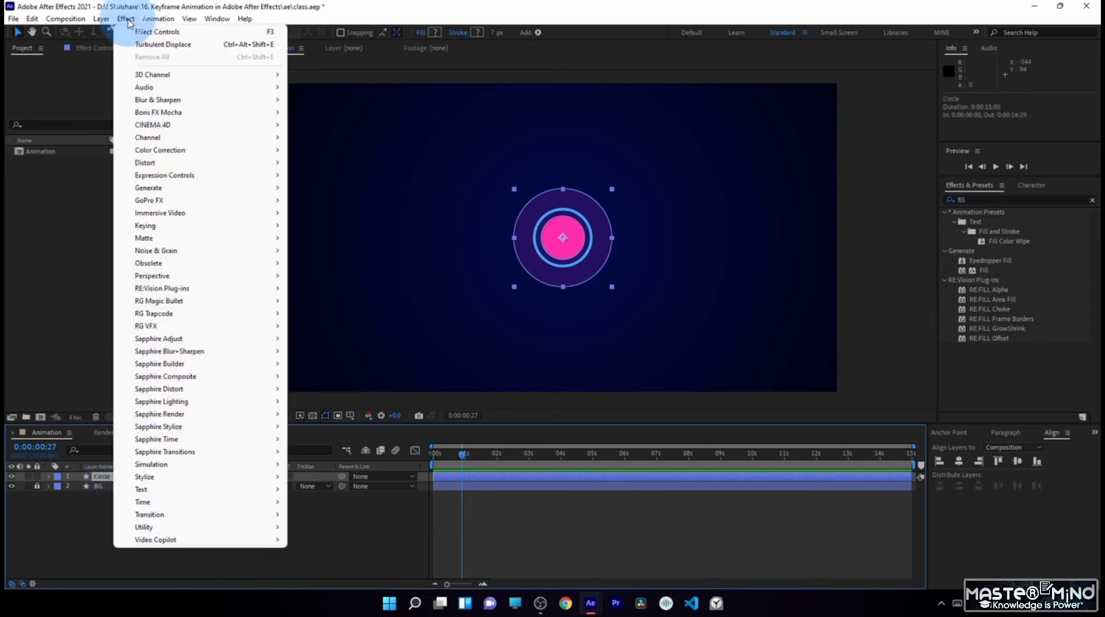
{"action": "mouse_move", "coordinate": [259, 189]}
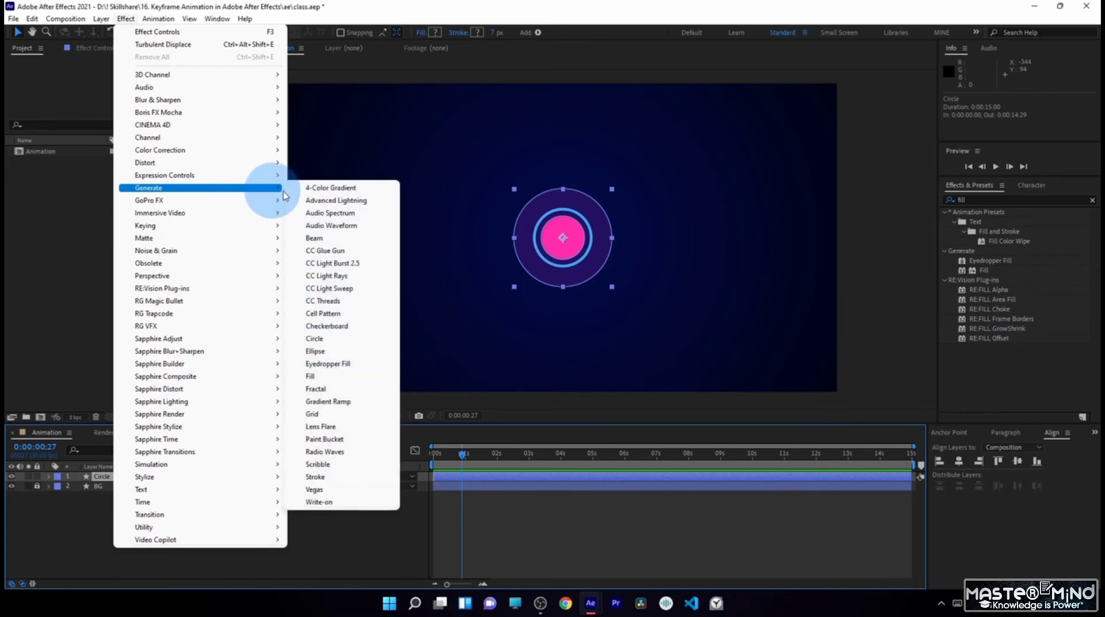
{"action": "left_click", "coordinate": [336, 377]}
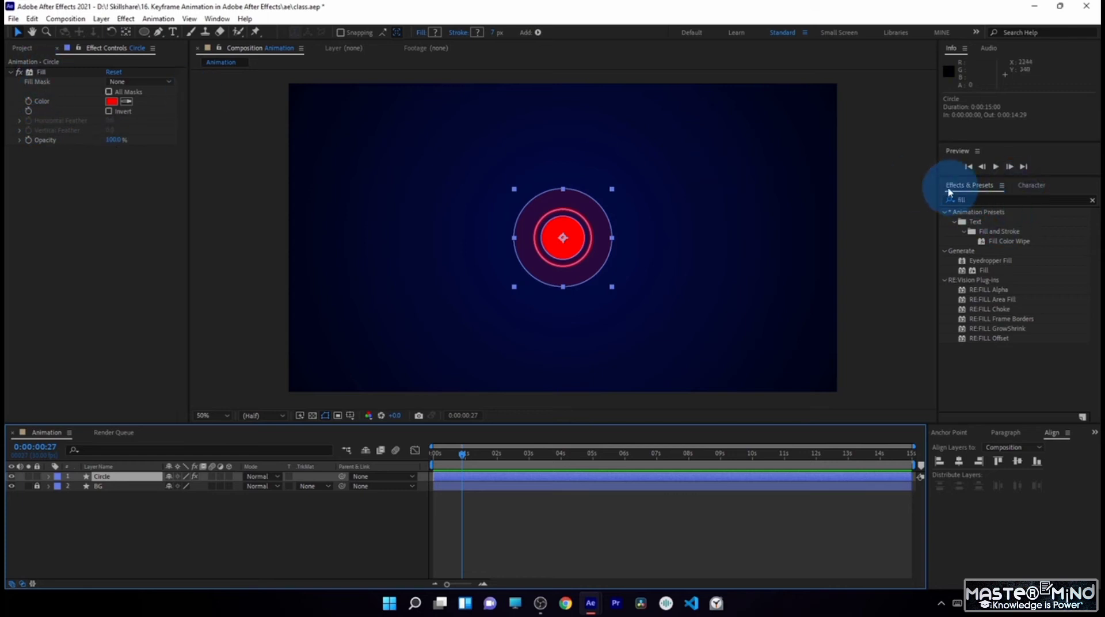
Step: Try adding a second Fill effect to the Circle layer from the effect search results, and delete that duplicate
{"action": "double_click", "coordinate": [977, 197]}
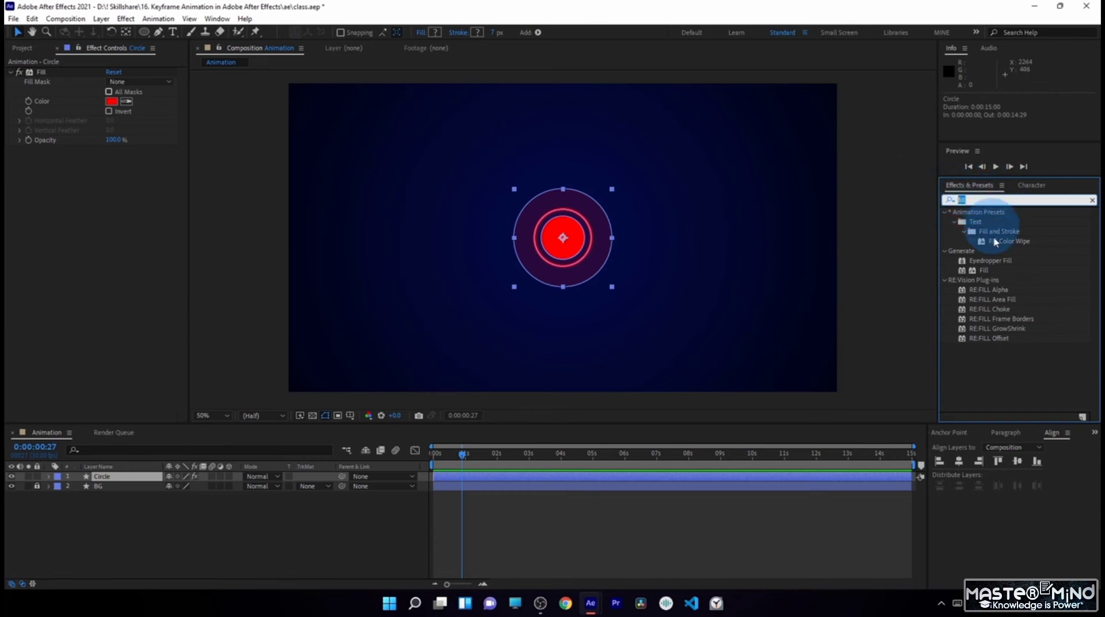
{"action": "left_click_drag", "start_coordinate": [988, 271], "coordinate": [123, 479]}
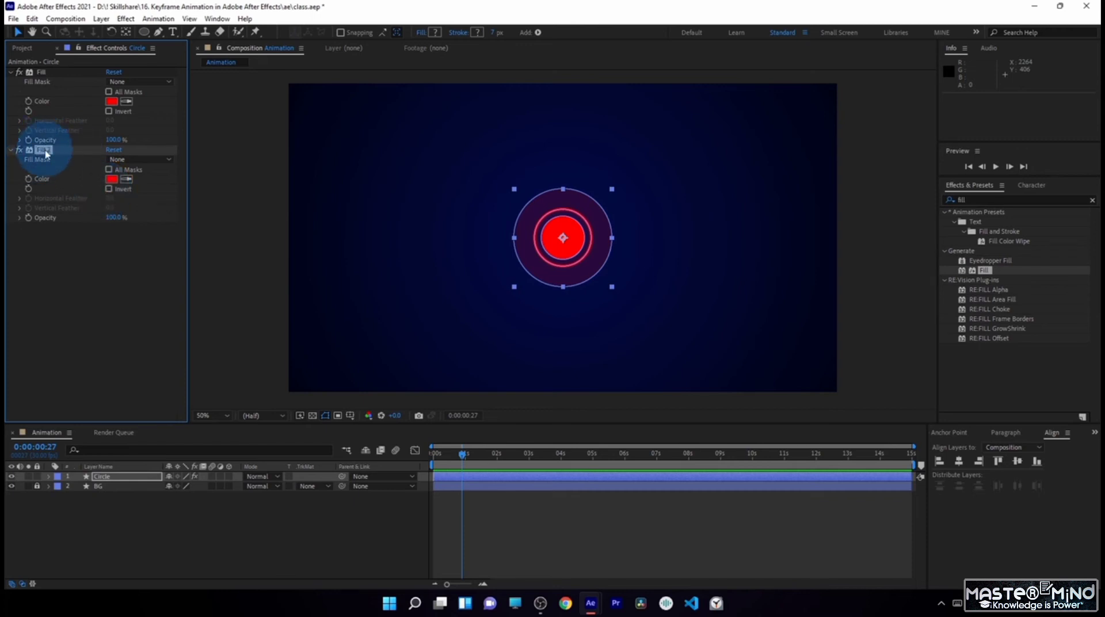
{"action": "key", "text": "Delete"}
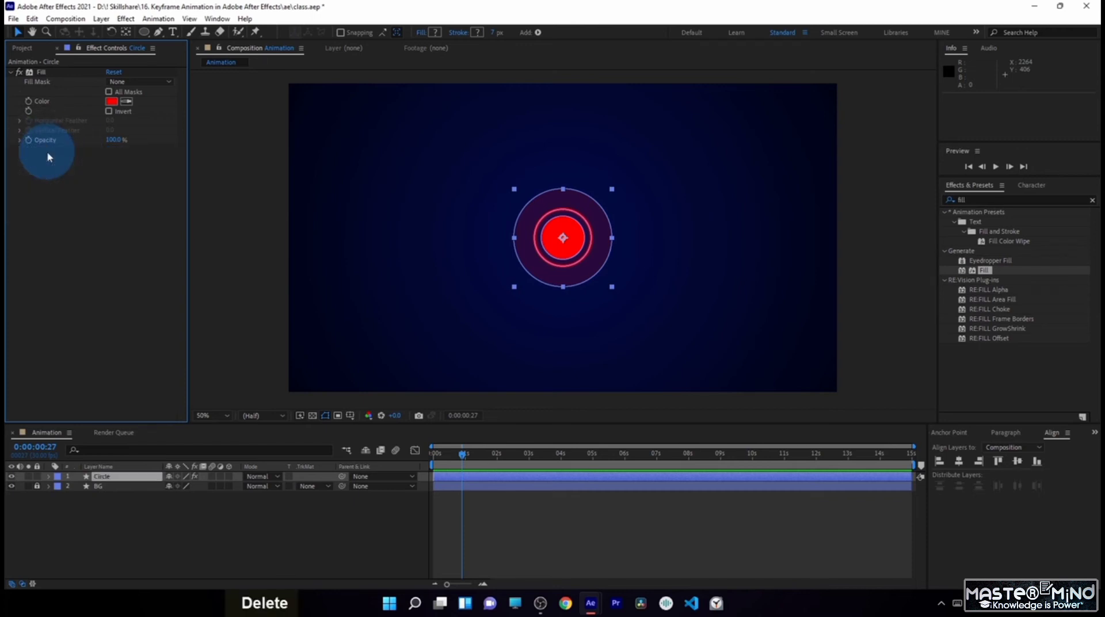
Step: Set the Circle layer's Fill effect colour to bright cyan and deselect the layer
{"action": "left_click", "coordinate": [111, 102]}
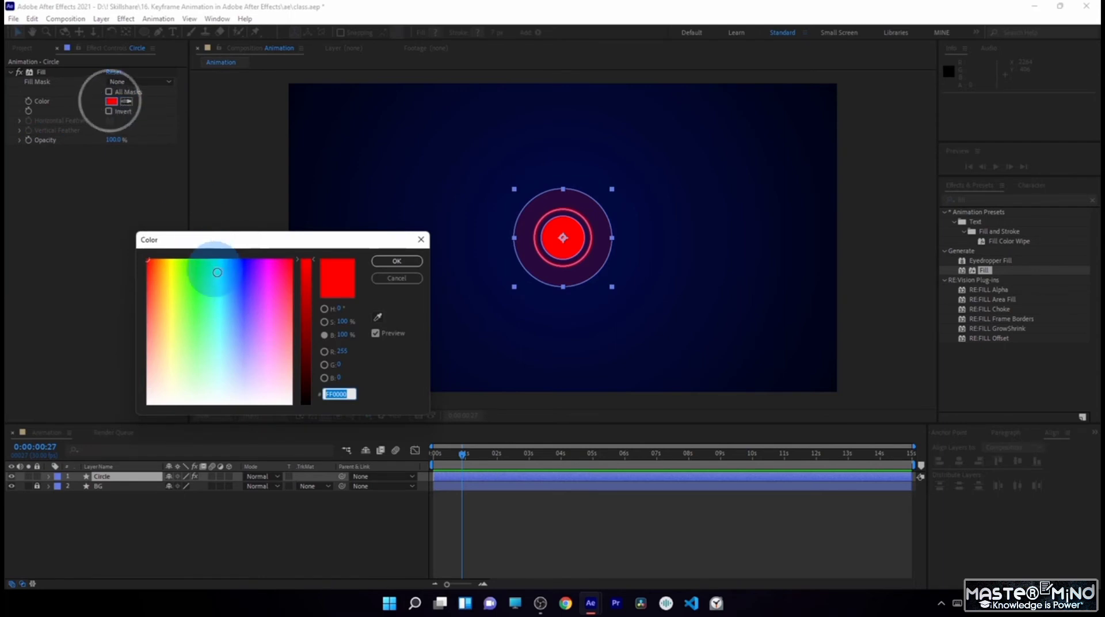
{"action": "left_click", "coordinate": [222, 278]}
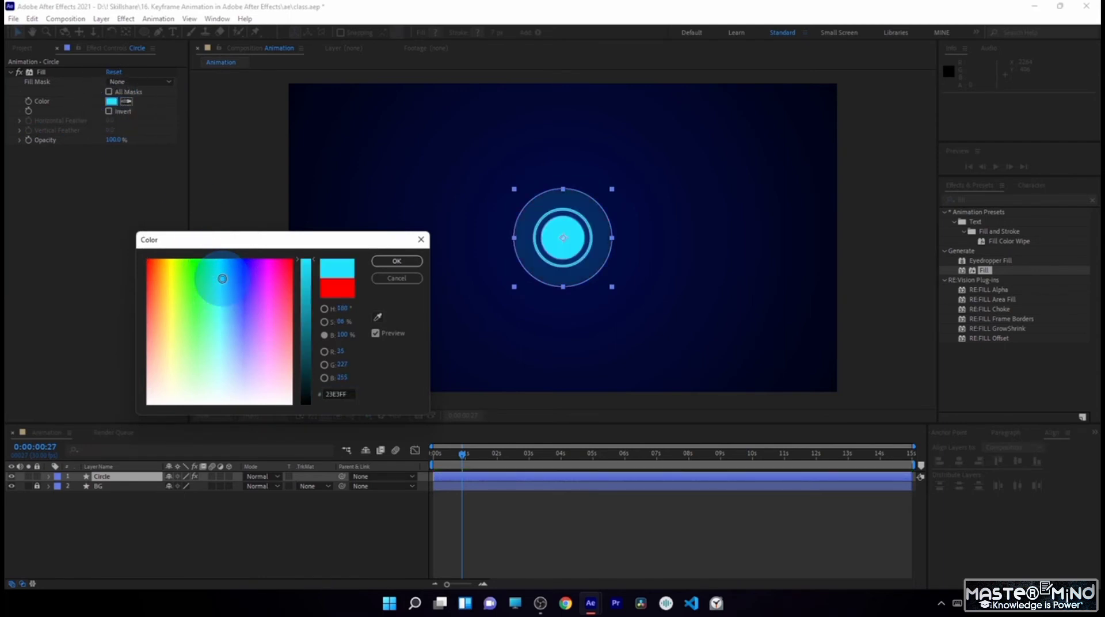
{"action": "left_click", "coordinate": [396, 261]}
{"action": "left_click", "coordinate": [303, 532]}
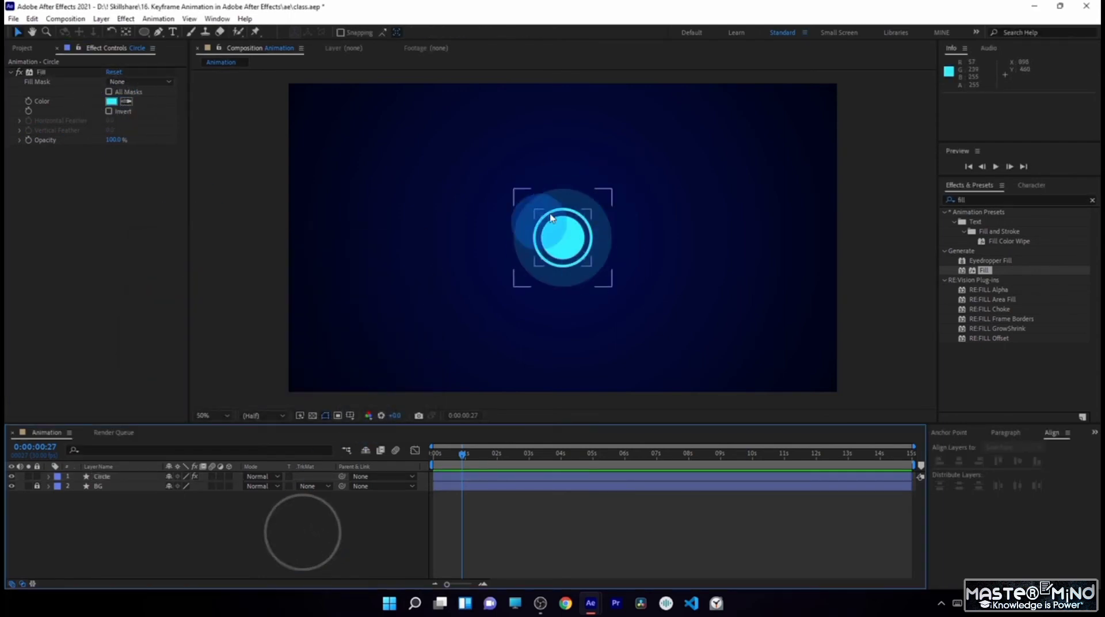
{"action": "left_click", "coordinate": [612, 301]}
{"action": "left_click", "coordinate": [578, 242]}
{"action": "left_click", "coordinate": [367, 365]}
{"action": "left_click", "coordinate": [80, 185]}
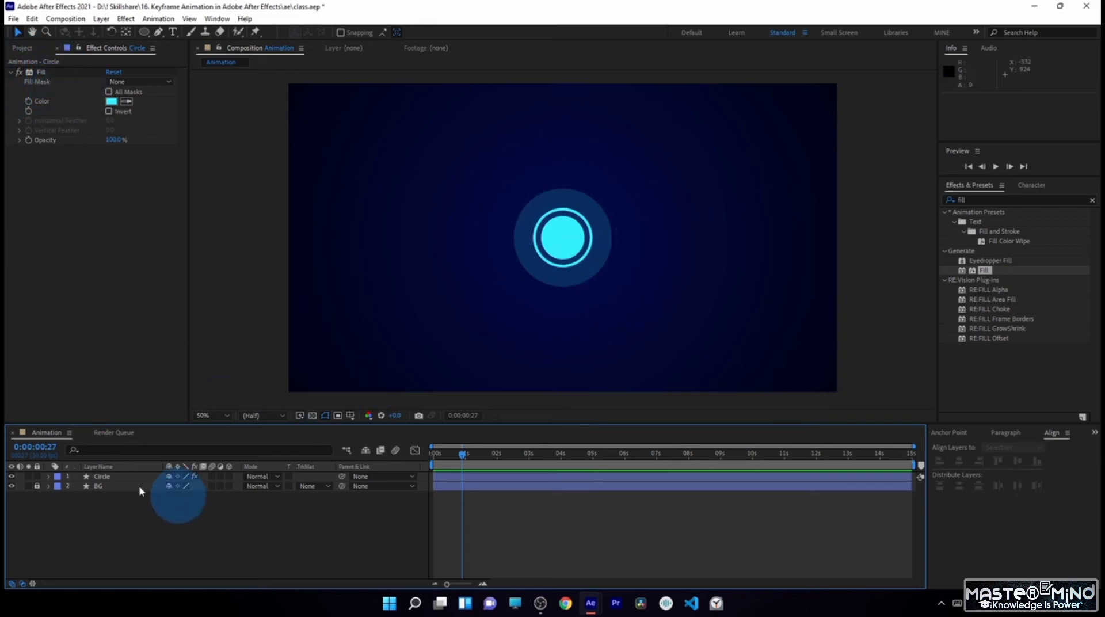
Step: Collapse the Glow, Ring and Core groups inside the Circle layer, and fold up the layer itself
{"action": "left_click", "coordinate": [49, 476]}
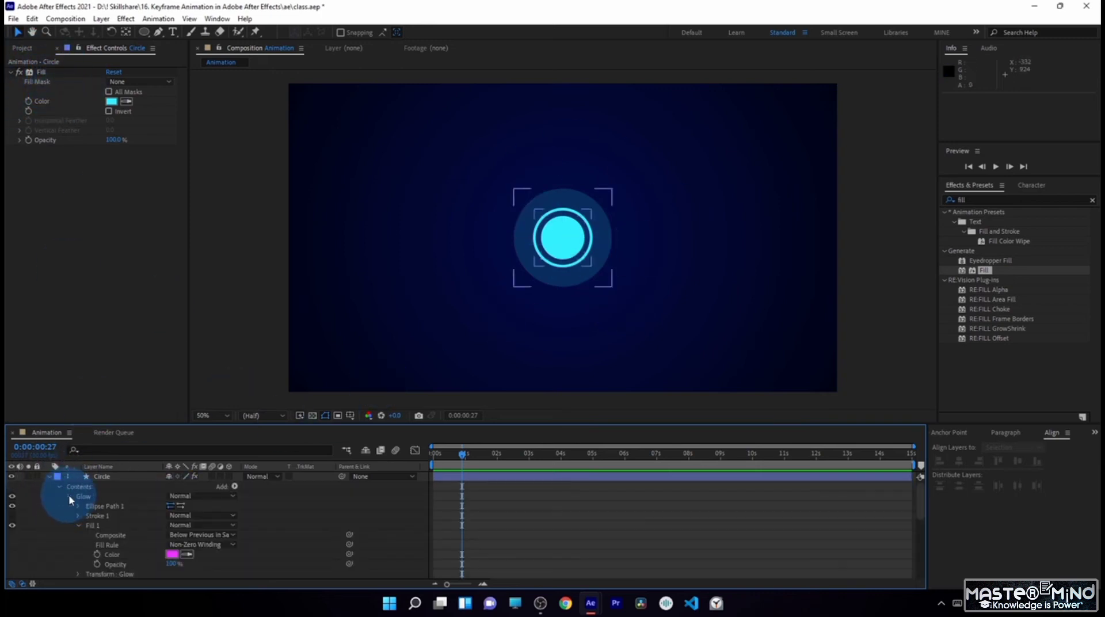
{"action": "left_click", "coordinate": [68, 496]}
{"action": "left_click", "coordinate": [69, 516]}
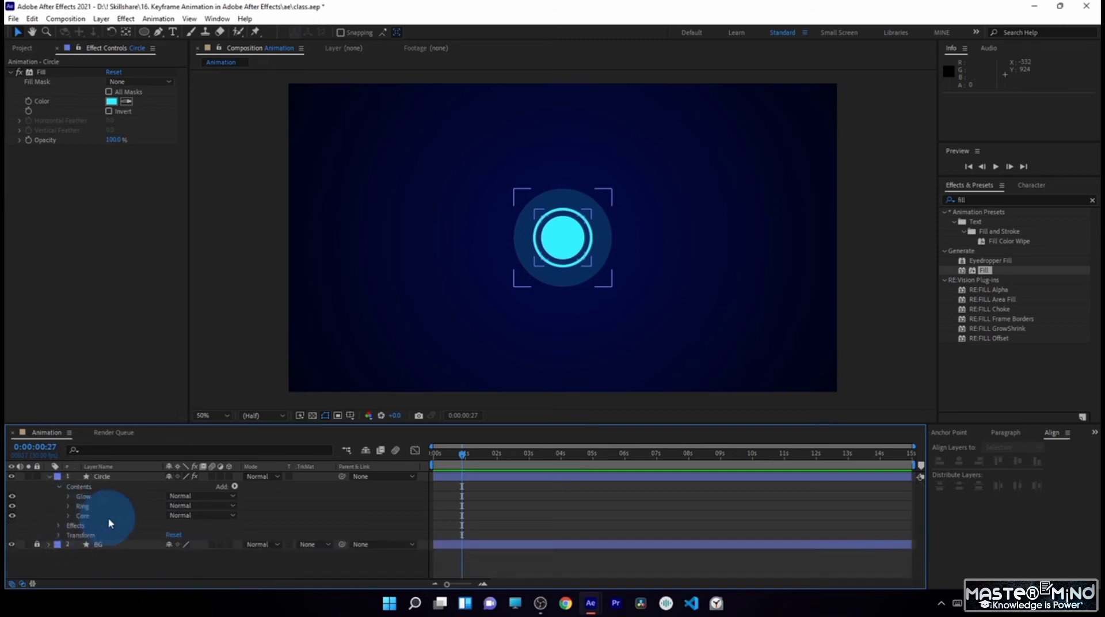
{"action": "left_click", "coordinate": [47, 476]}
{"action": "left_click", "coordinate": [49, 477]}
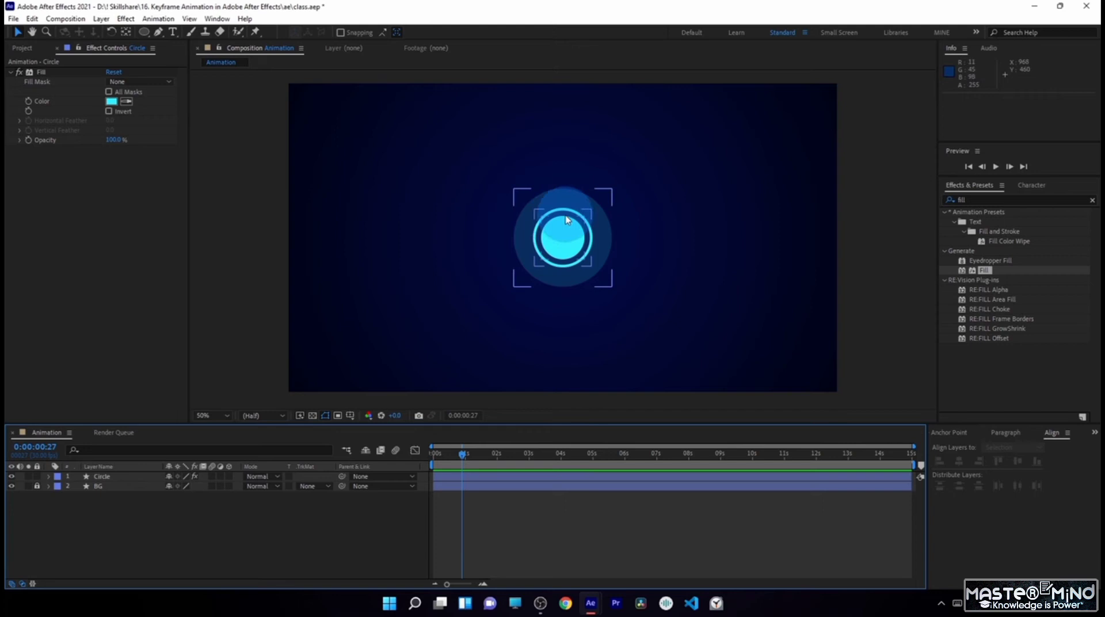
Step: Switch to the reference test project, scrub Scene 1 to about 5 seconds, and return to the class project
{"action": "key", "text": "alt+Tab"}
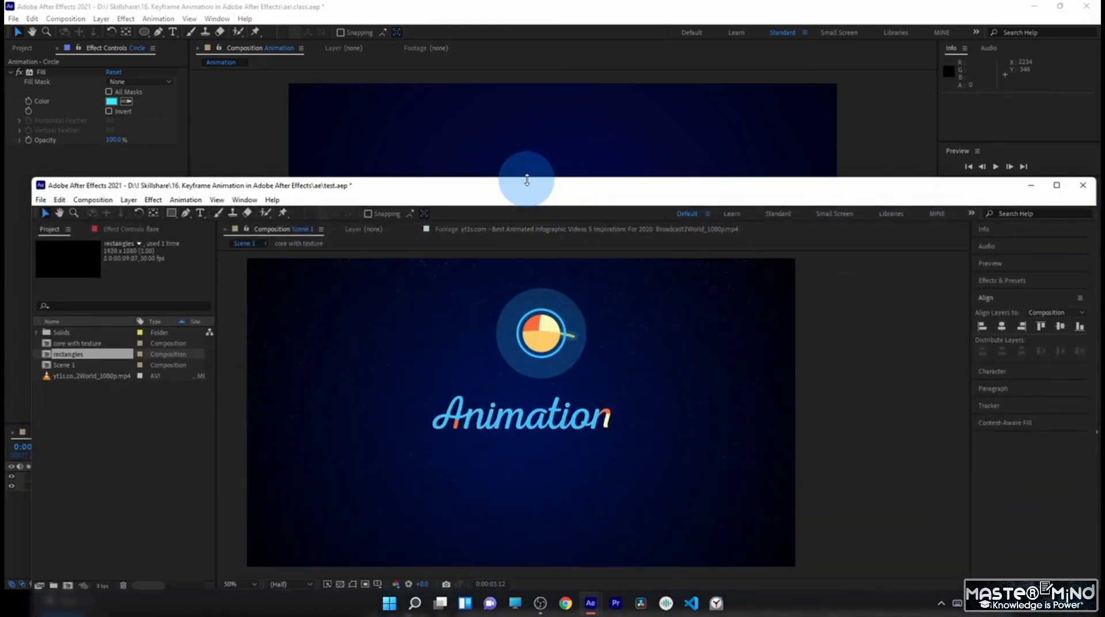
{"action": "left_click_drag", "start_coordinate": [531, 181], "coordinate": [517, 14]}
{"action": "left_click_drag", "start_coordinate": [610, 457], "coordinate": [686, 464]}
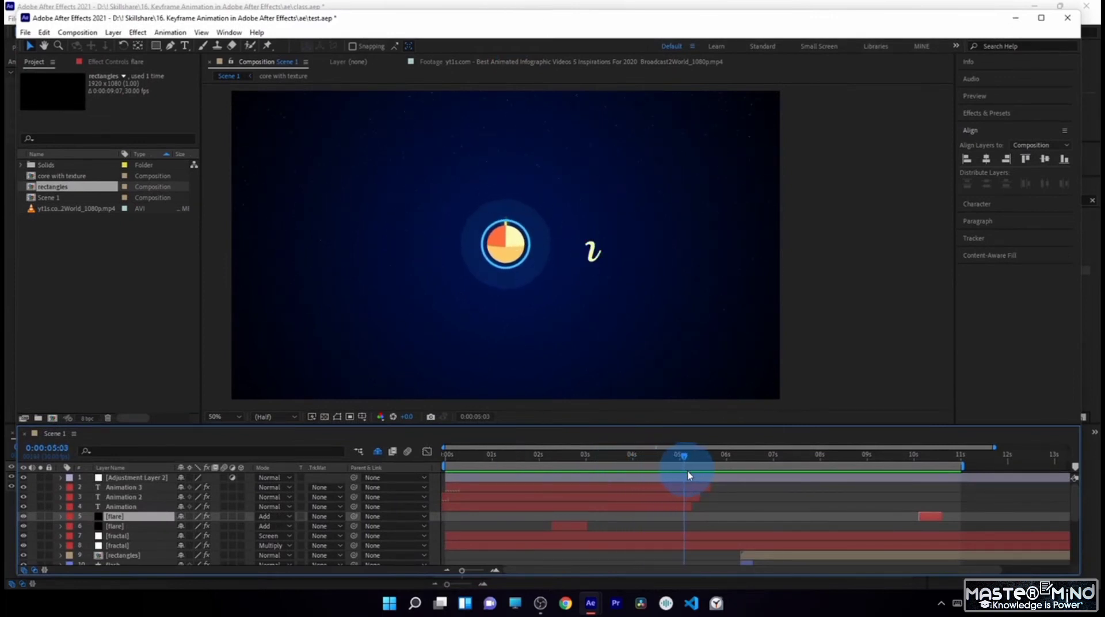
{"action": "left_click_drag", "start_coordinate": [556, 262], "coordinate": [631, 12]}
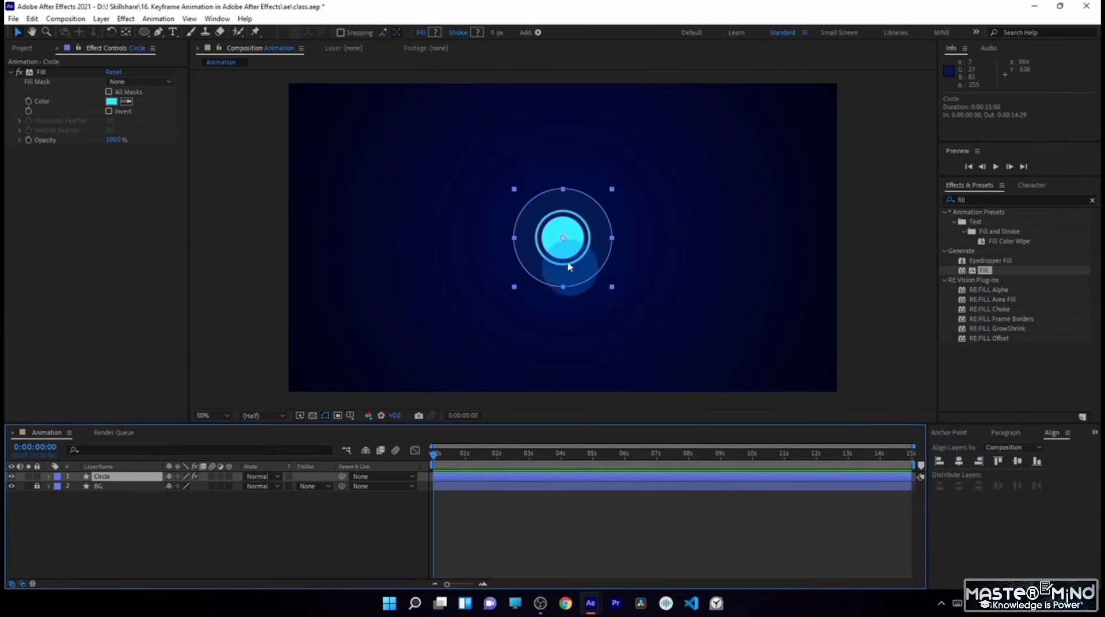
Step: Return to the start of the timeline and examine the Circle layer's Position, Transform and Contents properties
{"action": "key", "text": "Home"}
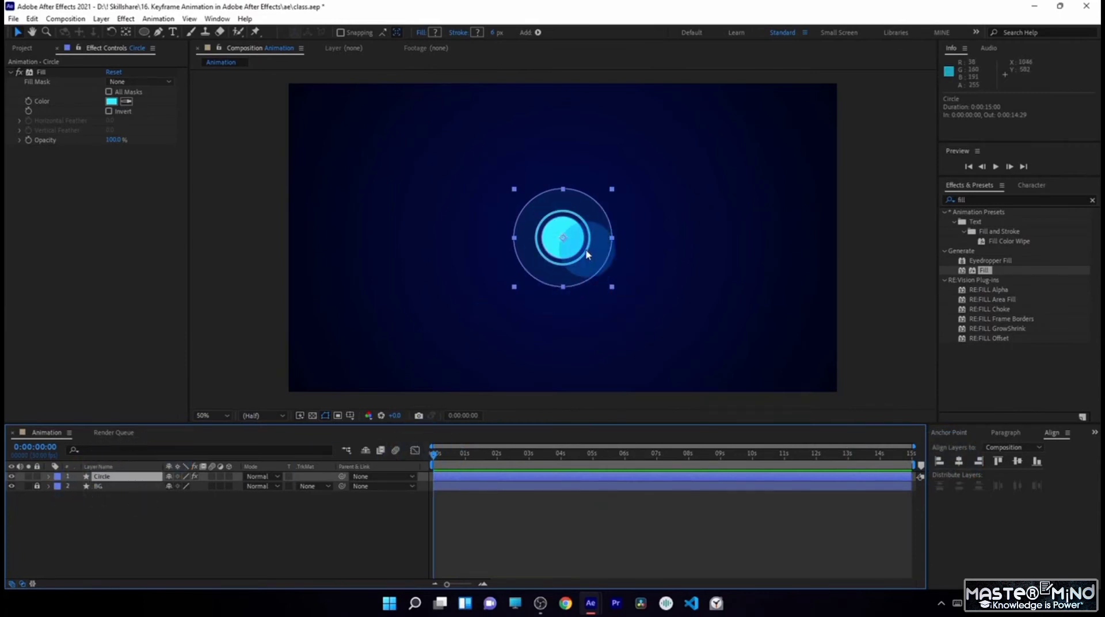
{"action": "left_click", "coordinate": [118, 480]}
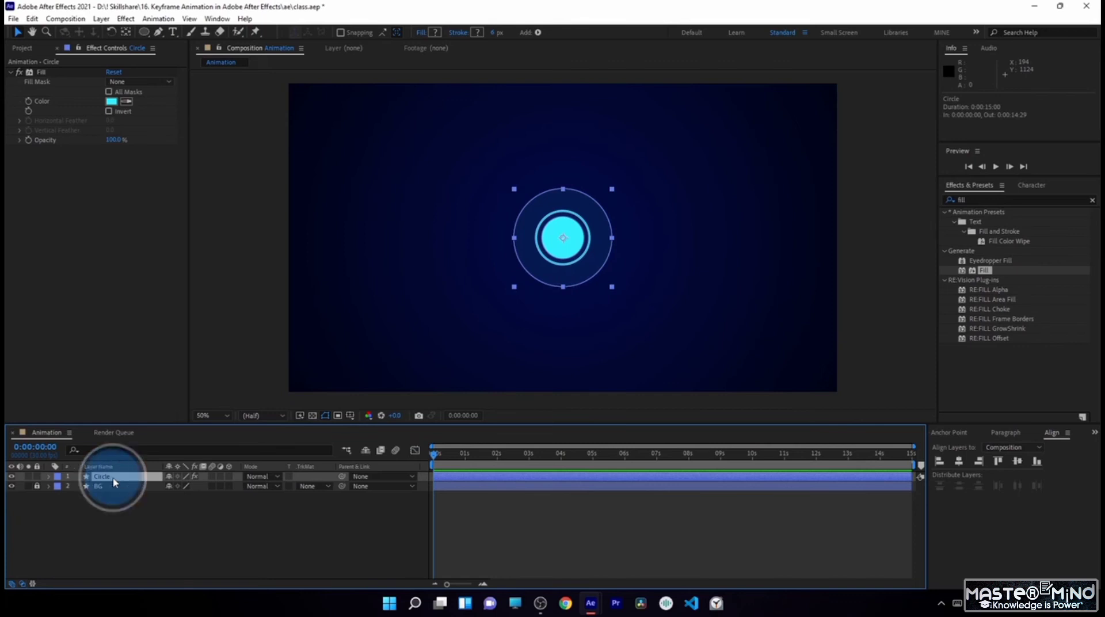
{"action": "key", "text": "p"}
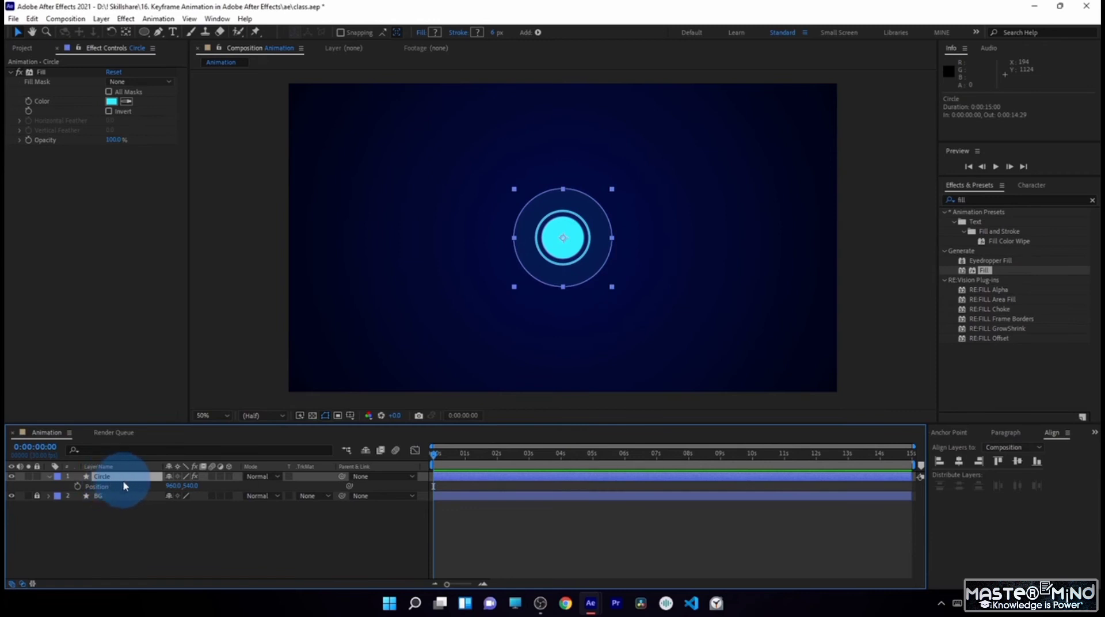
{"action": "left_click", "coordinate": [51, 480]}
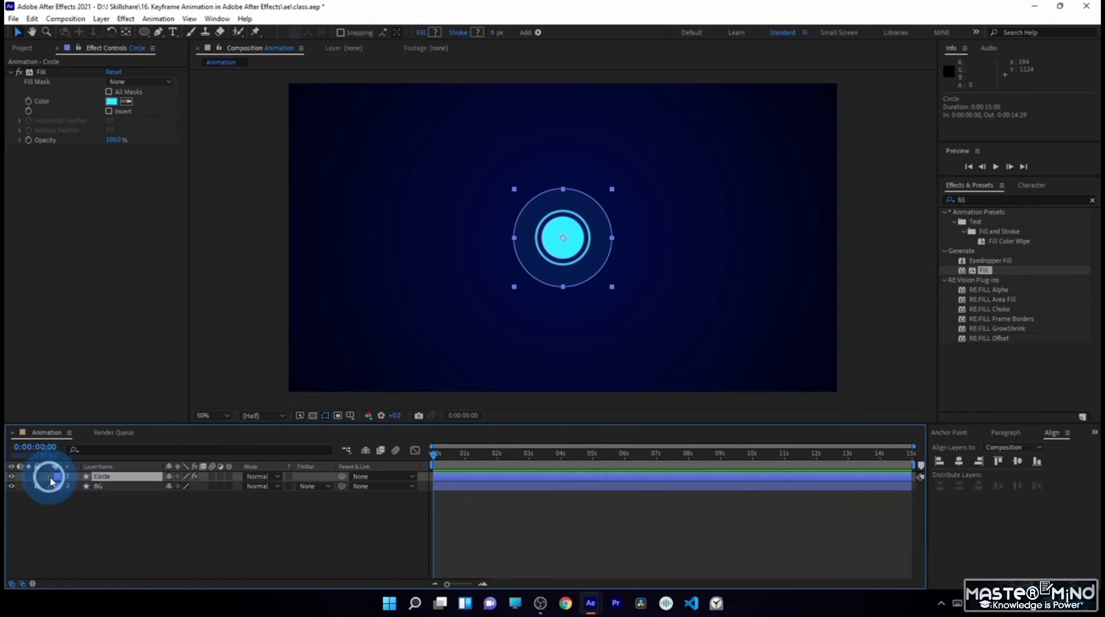
{"action": "left_click", "coordinate": [51, 480]}
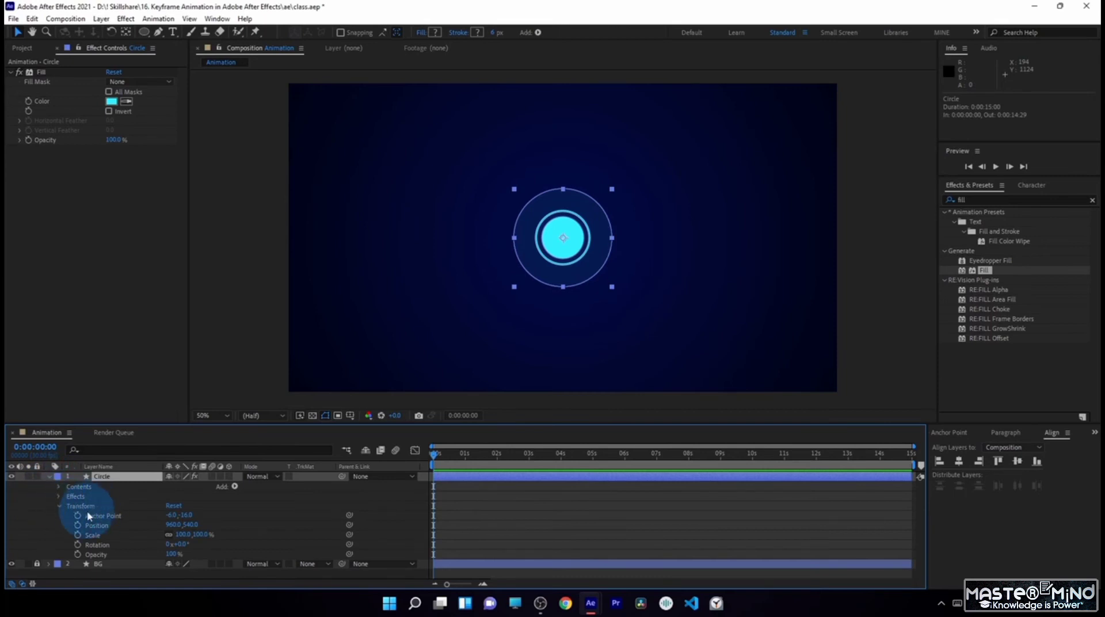
{"action": "left_click", "coordinate": [59, 486]}
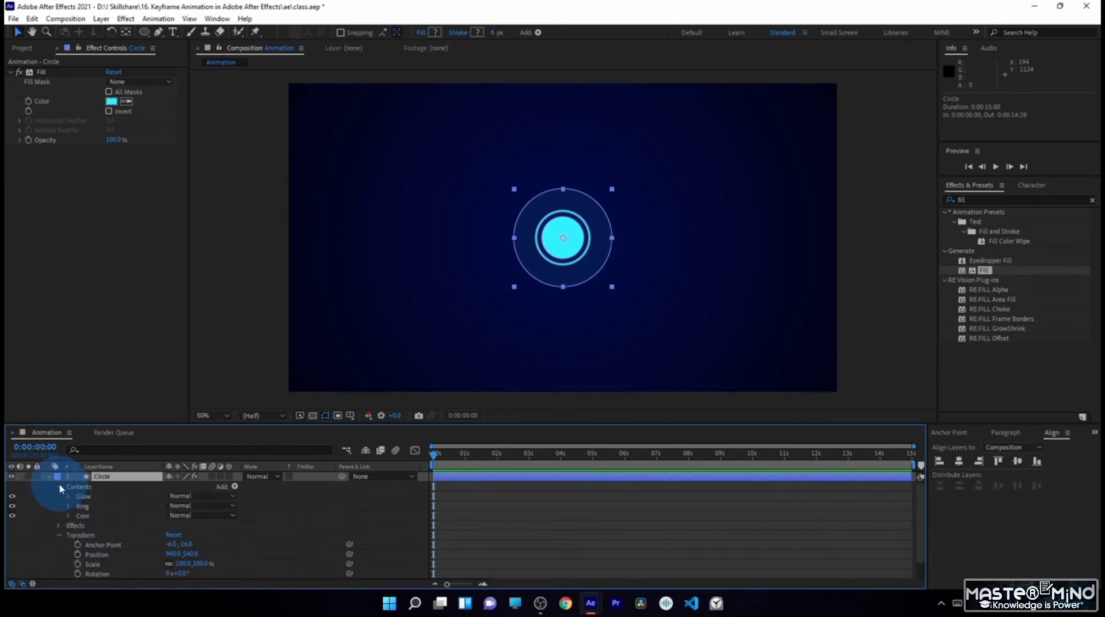
{"action": "left_click", "coordinate": [59, 487]}
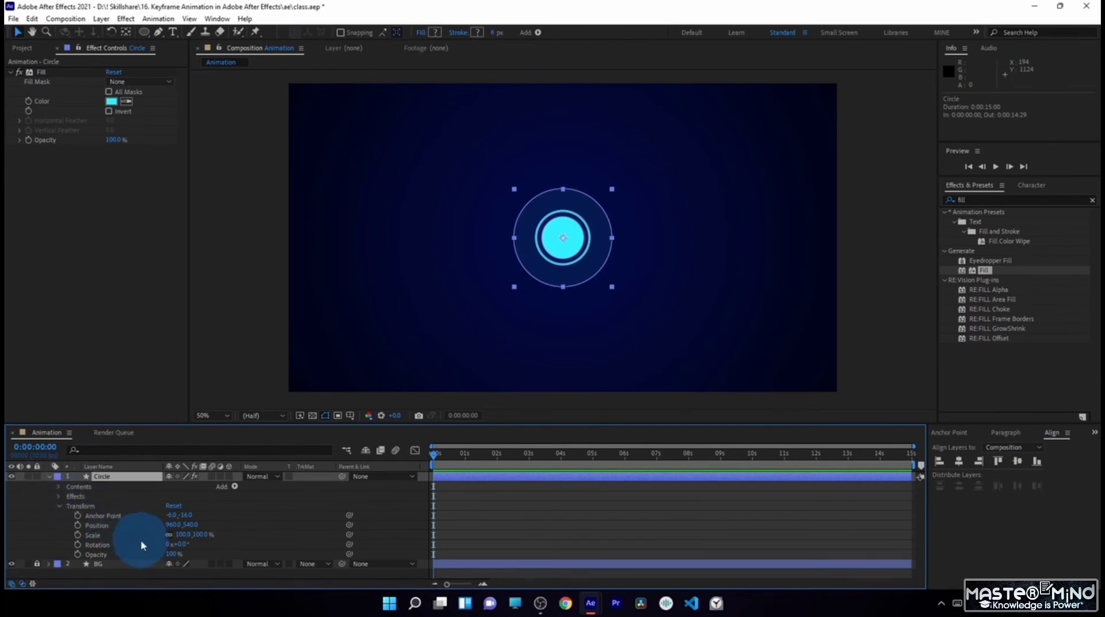
Step: Try shifting the Circle layer's horizontal position to 934, and show only its Position property in the timeline
{"action": "mouse_move", "coordinate": [167, 525]}
{"action": "left_mouse_down"}
{"action": "mouse_move", "coordinate": [123, 523]}
{"action": "mouse_move", "coordinate": [296, 531]}
{"action": "mouse_move", "coordinate": [92, 507]}
{"action": "mouse_move", "coordinate": [230, 518]}
{"action": "mouse_move", "coordinate": [43, 518]}
{"action": "mouse_move", "coordinate": [370, 536]}
{"action": "mouse_move", "coordinate": [165, 525]}
{"action": "left_mouse_up"}
{"action": "key", "text": "ctrl+z"}
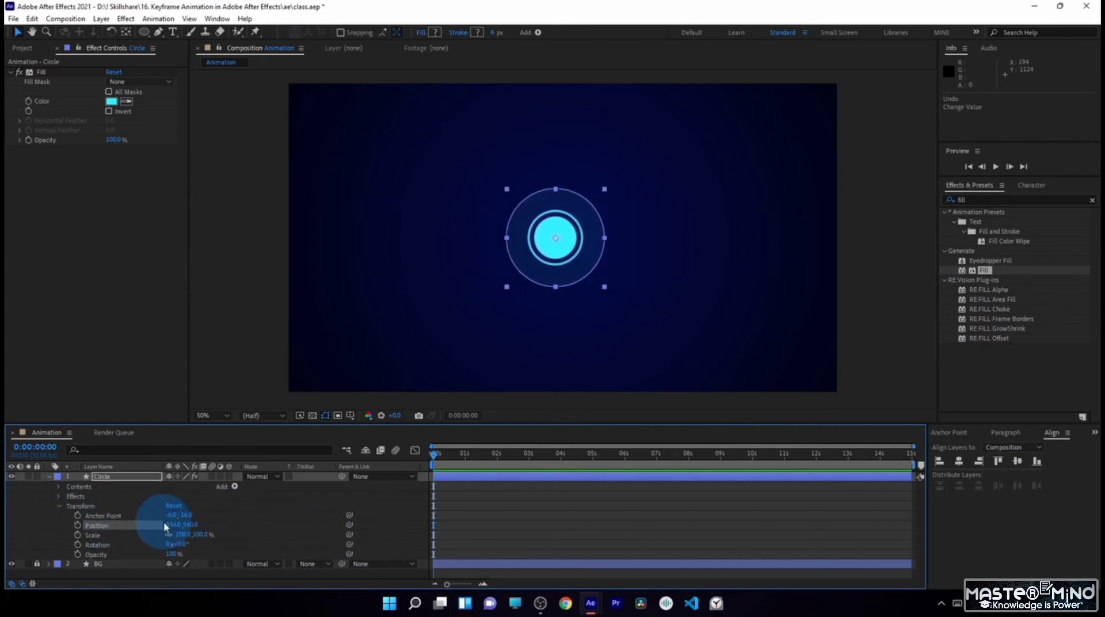
{"action": "left_click", "coordinate": [139, 478]}
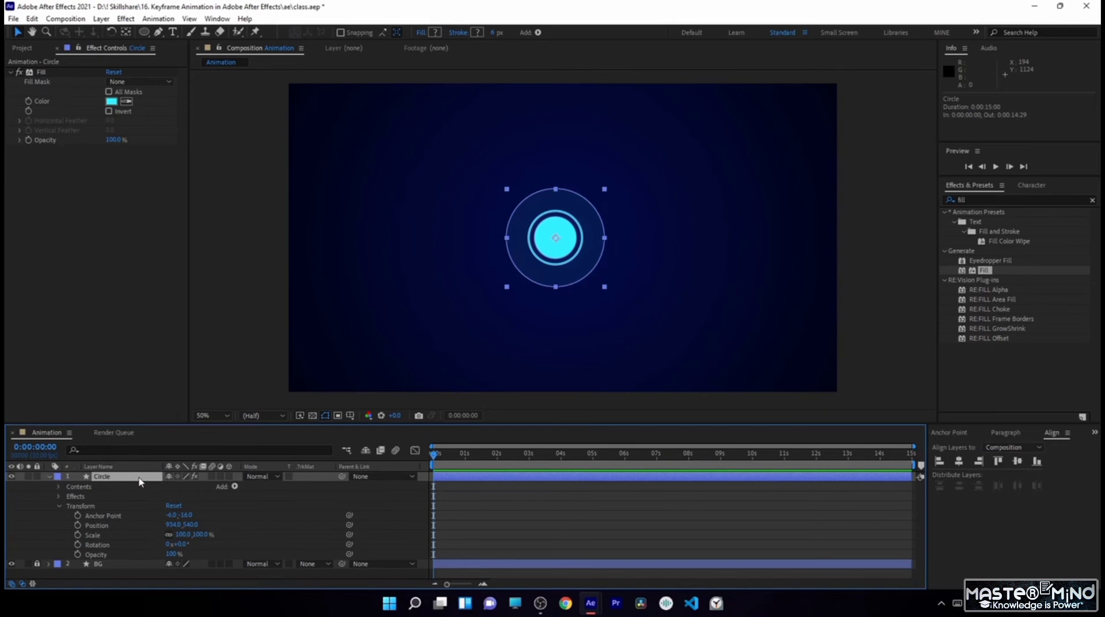
{"action": "left_click", "coordinate": [136, 479]}
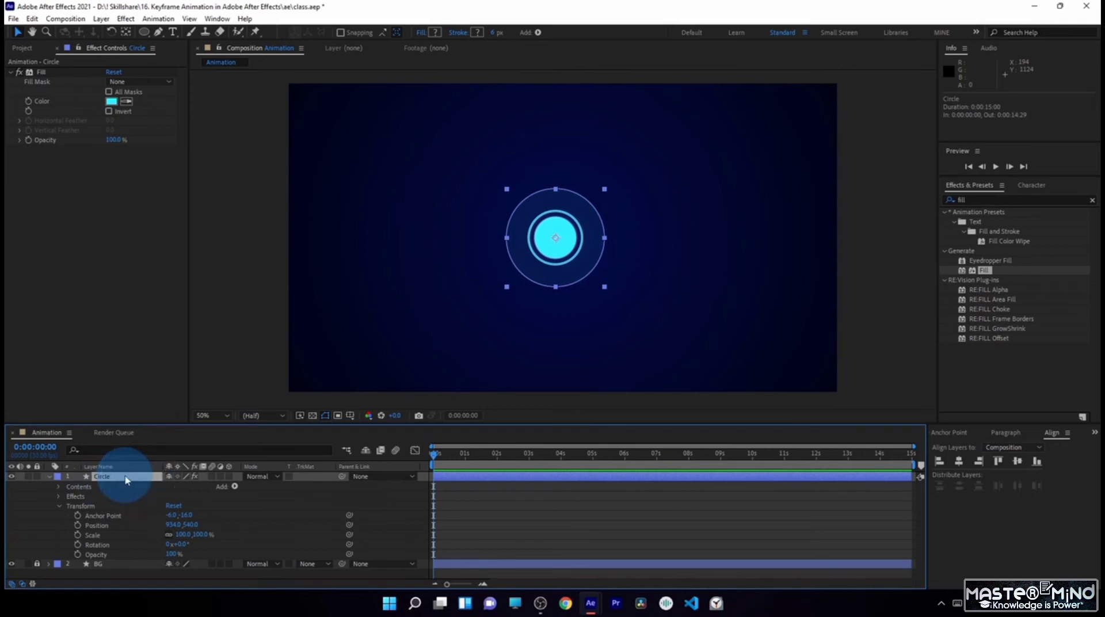
{"action": "key", "text": "p"}
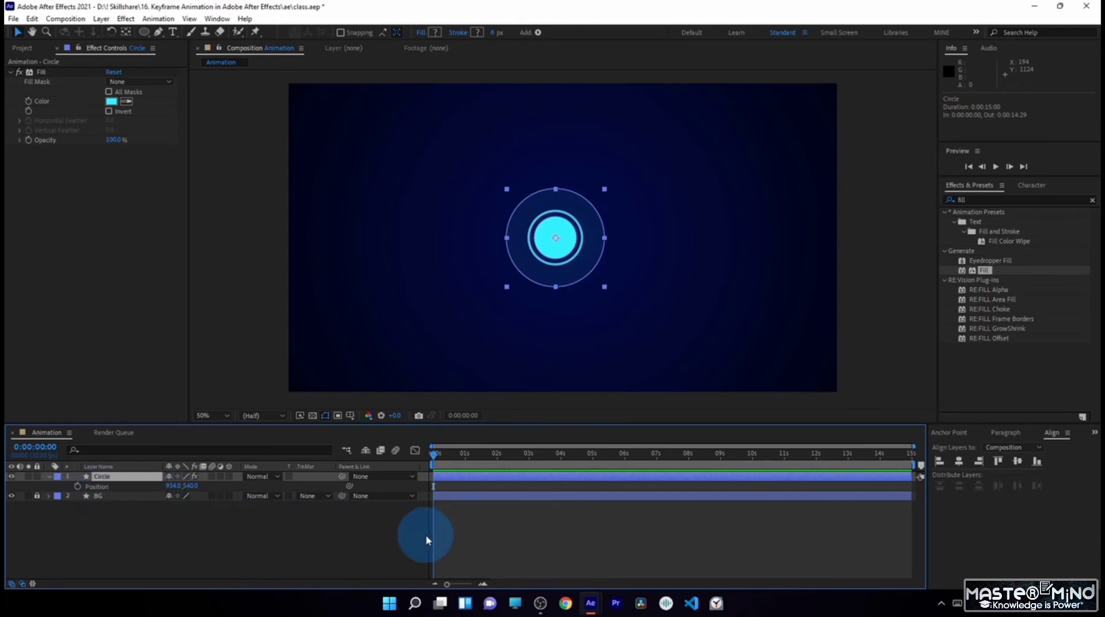
Step: Keyframe the Circle layer's Position at 0 seconds, and move the circle straight up to Y 230 at 1 second
{"action": "left_click", "coordinate": [77, 487]}
{"action": "left_click", "coordinate": [446, 484]}
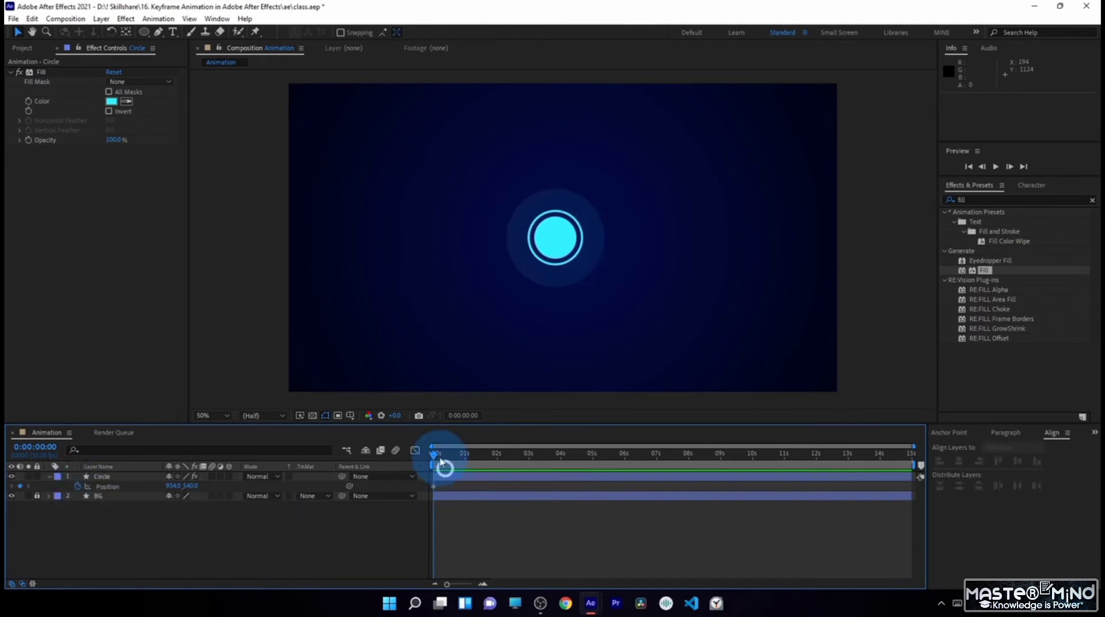
{"action": "mouse_move", "coordinate": [433, 453]}
{"action": "left_mouse_down"}
{"action": "mouse_move", "coordinate": [456, 458]}
{"action": "mouse_move", "coordinate": [436, 458]}
{"action": "left_mouse_up"}
{"action": "left_click", "coordinate": [441, 486]}
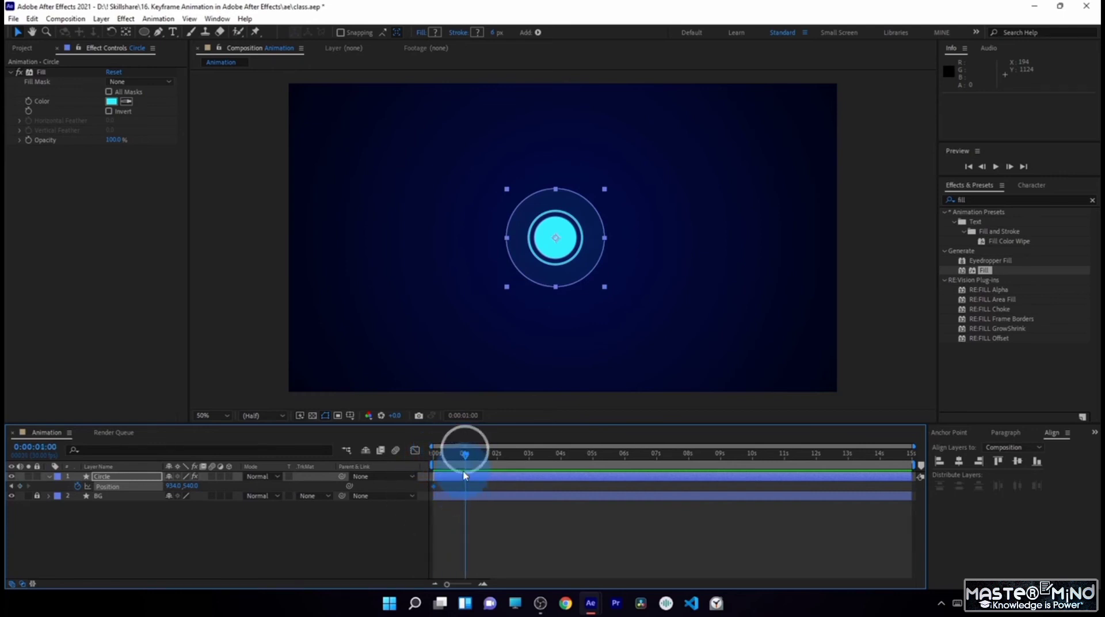
{"action": "left_click", "coordinate": [562, 248]}
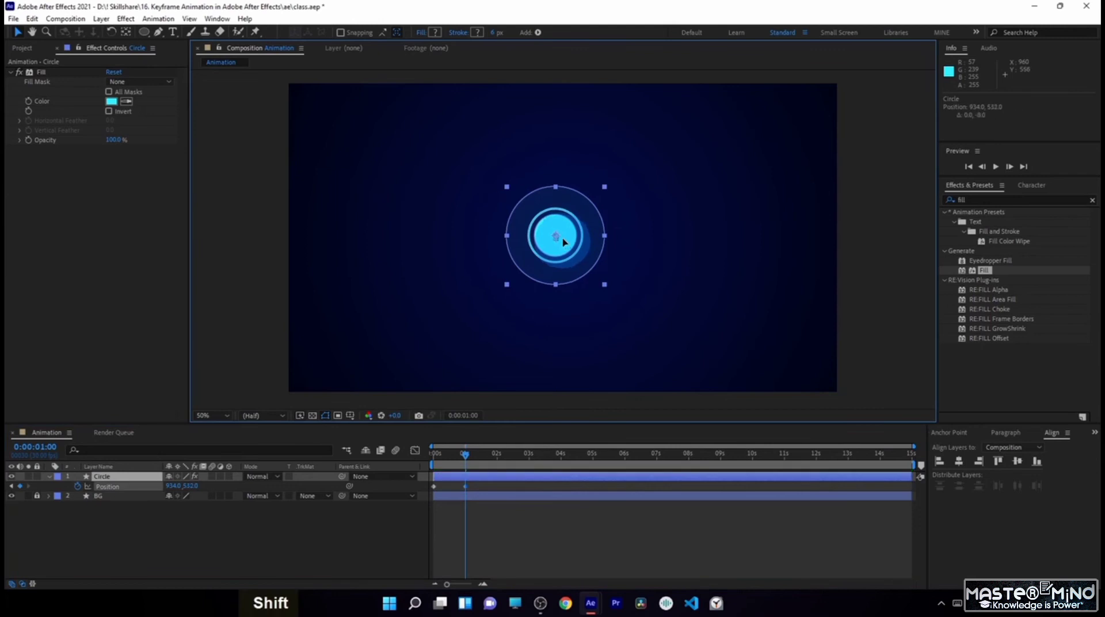
{"action": "left_click_drag", "start_coordinate": [564, 248], "coordinate": [564, 161]}
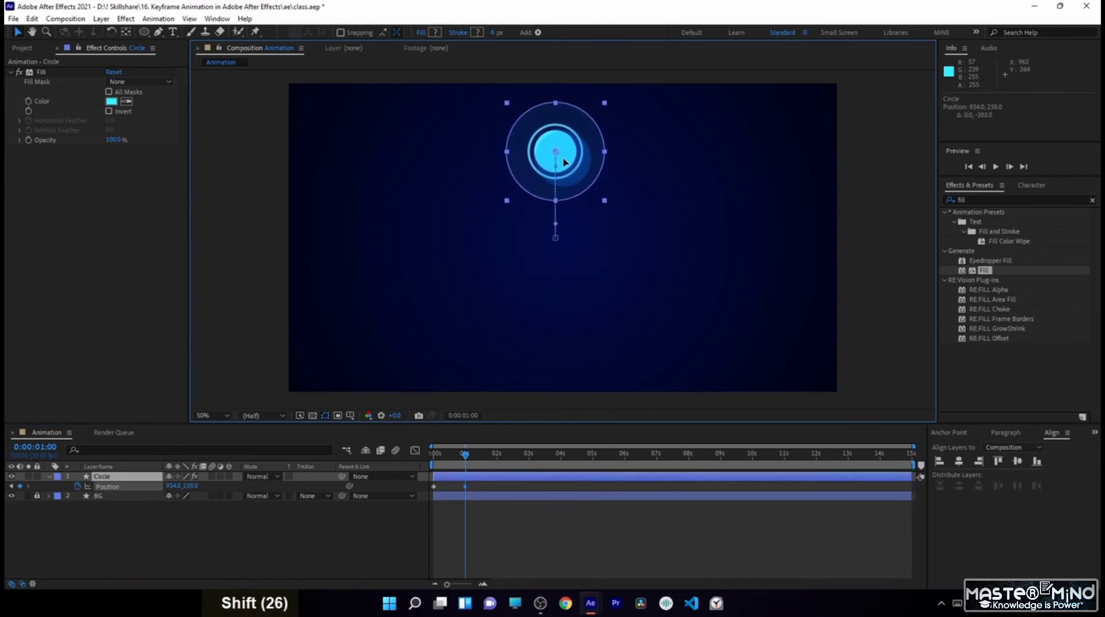
Step: Inspect the Circle layer's motion path and its Position keyframe at 1 second
{"action": "left_click", "coordinate": [553, 239]}
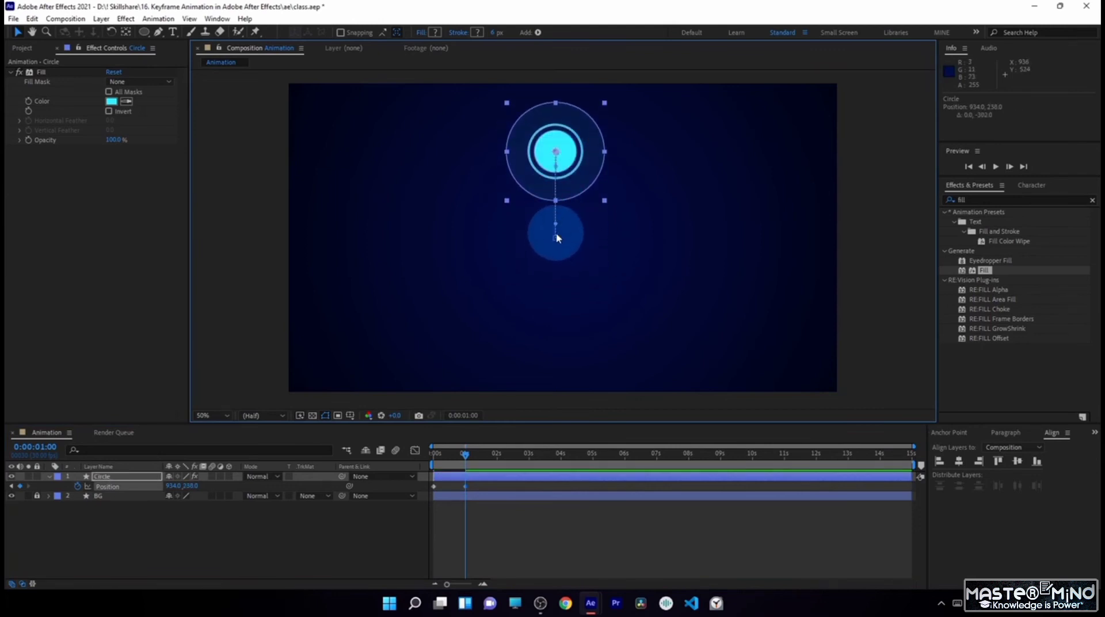
{"action": "left_click", "coordinate": [463, 490]}
{"action": "left_click", "coordinate": [502, 532]}
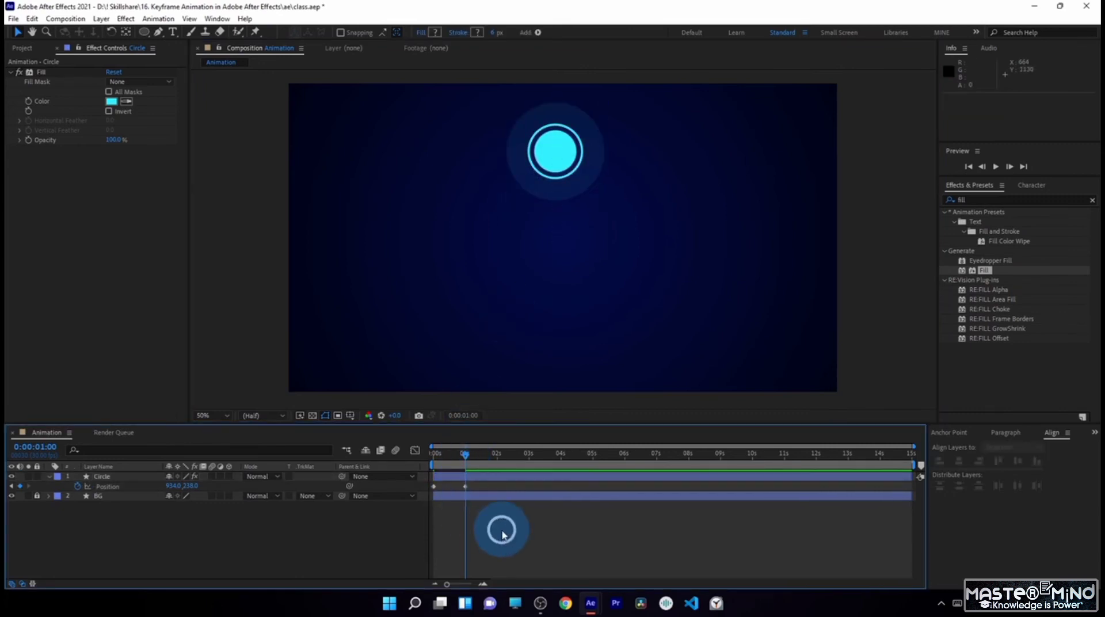
{"action": "left_click", "coordinate": [459, 491]}
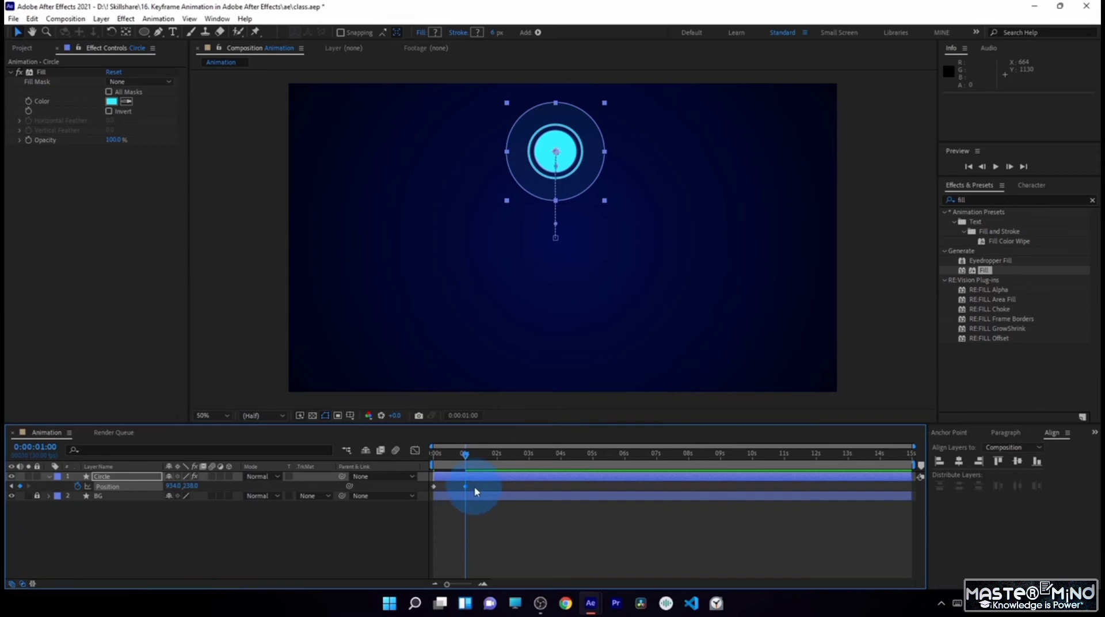
{"action": "left_click_drag", "start_coordinate": [476, 490], "coordinate": [456, 493]}
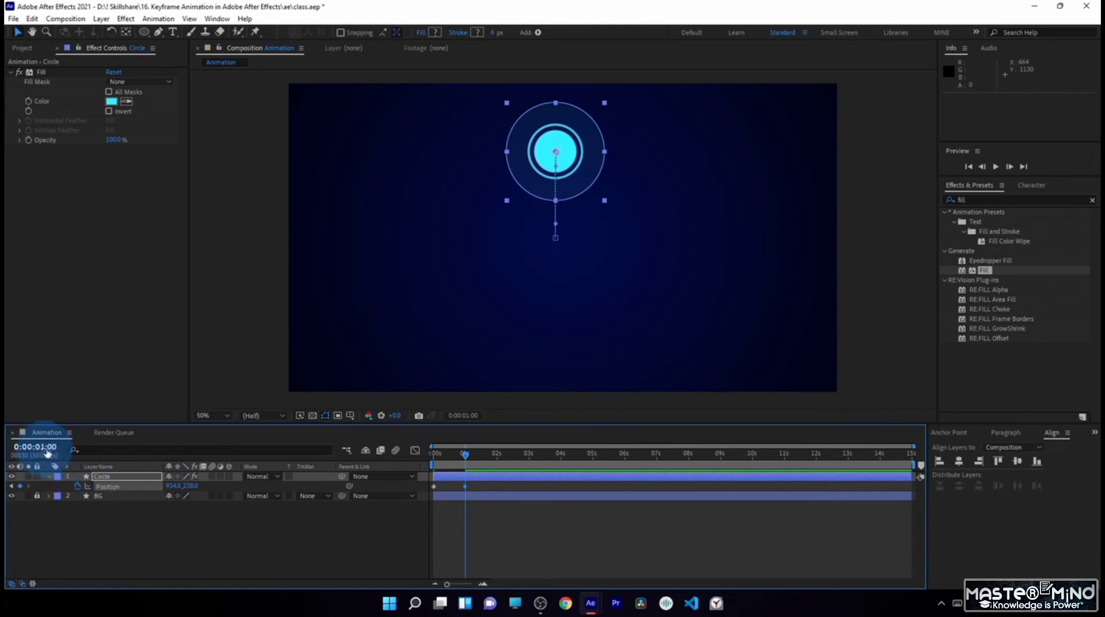
{"action": "left_click", "coordinate": [442, 505]}
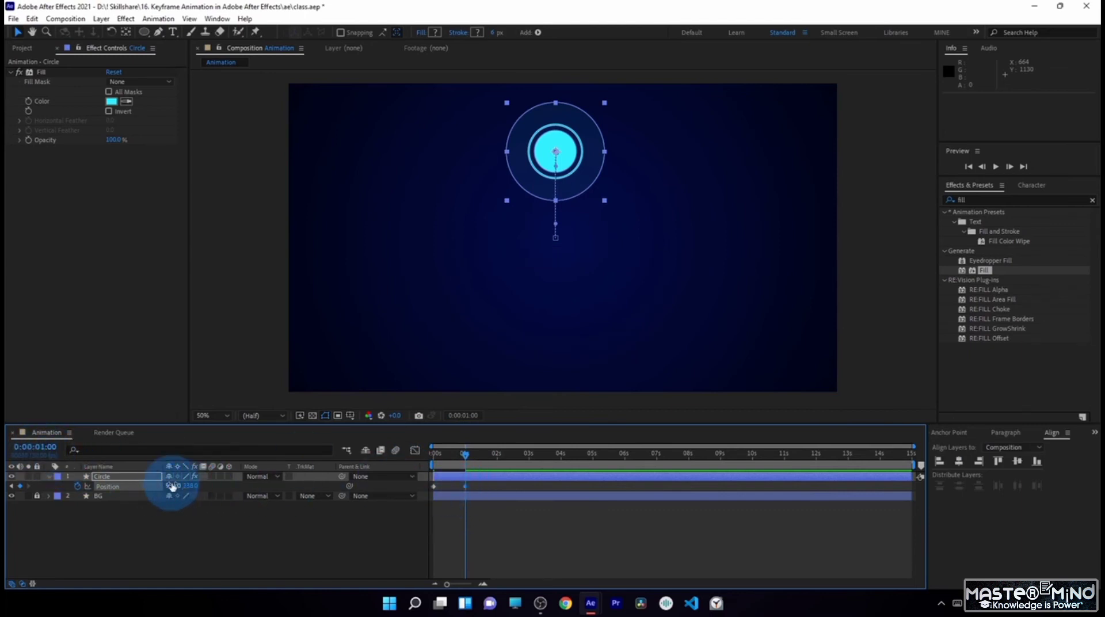
{"action": "left_click", "coordinate": [114, 489]}
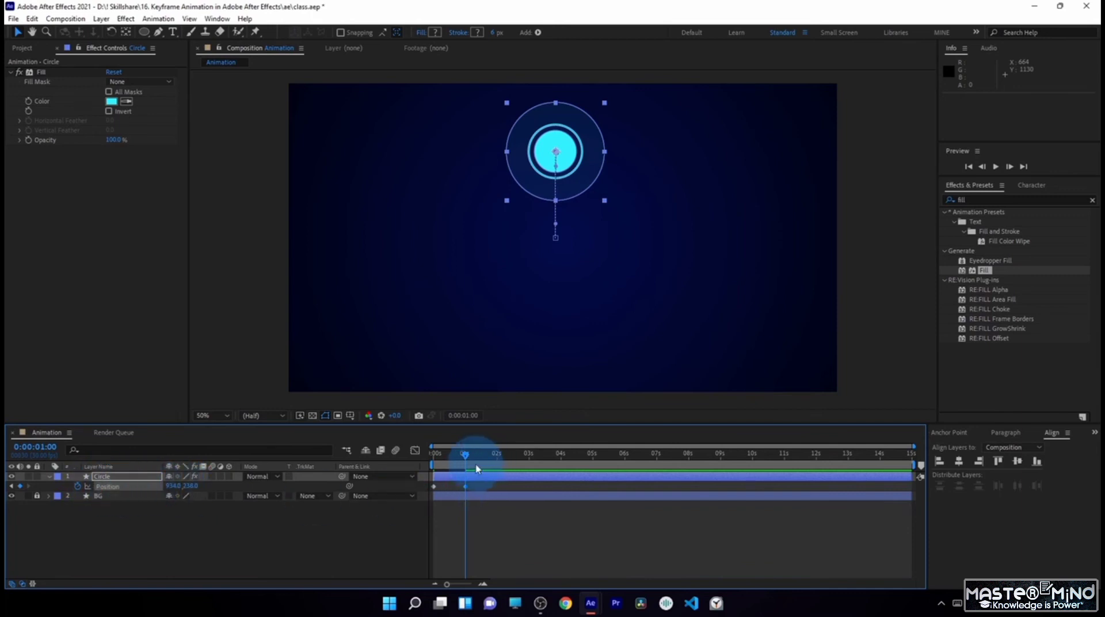
Step: Compare the Circle layer's Position values at the 0-second and 1-second keyframes
{"action": "left_click_drag", "start_coordinate": [476, 468], "coordinate": [442, 472]}
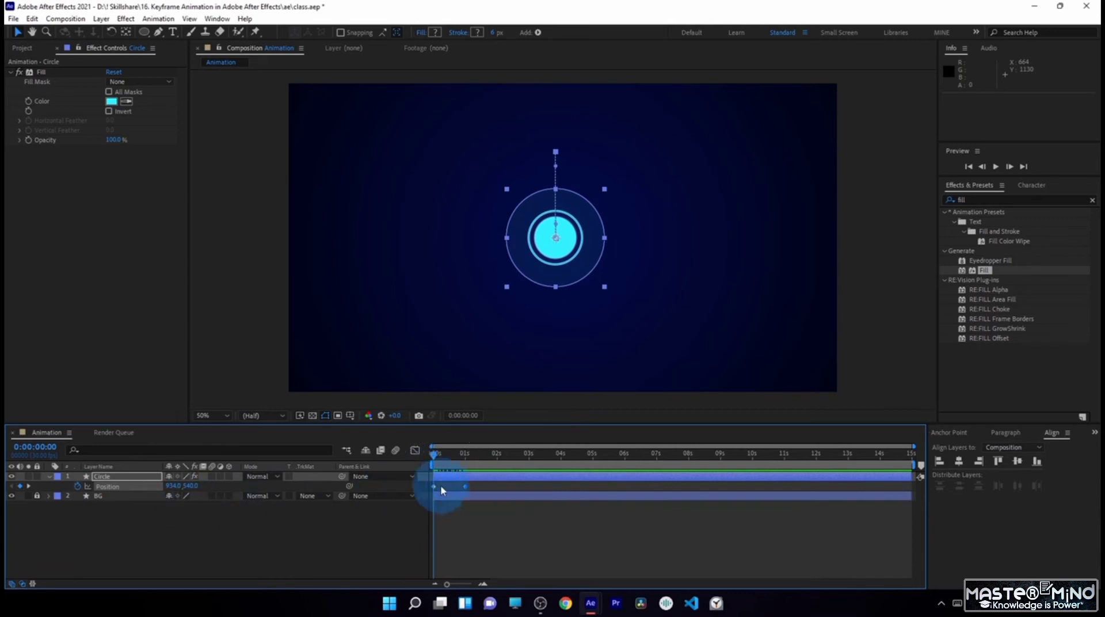
{"action": "left_click", "coordinate": [438, 485]}
{"action": "left_click", "coordinate": [432, 487]}
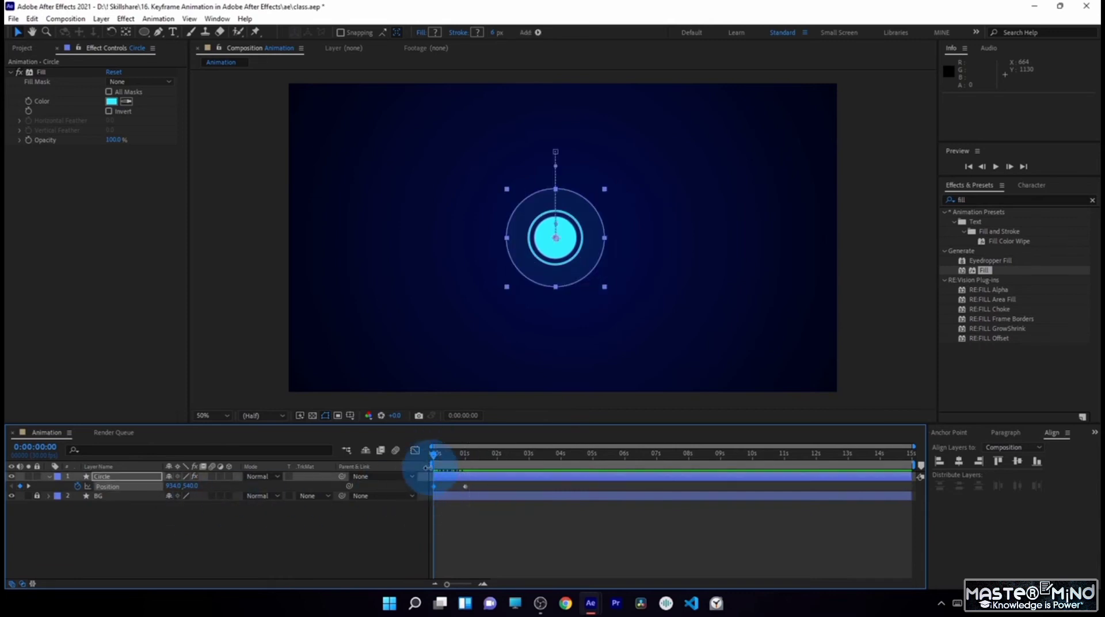
{"action": "left_click", "coordinate": [191, 487]}
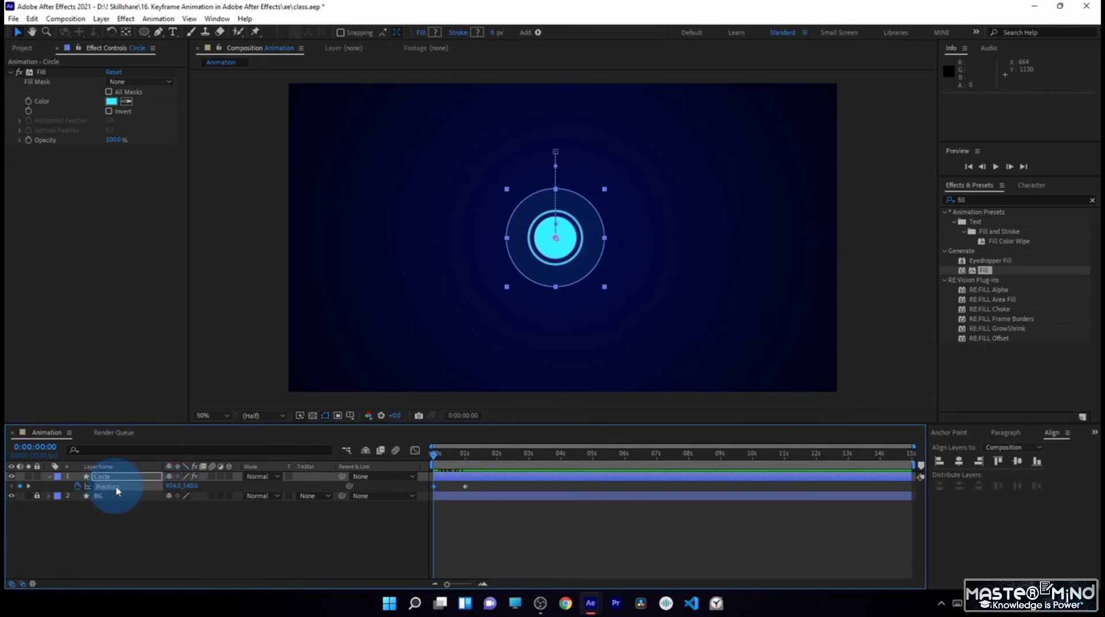
{"action": "left_click", "coordinate": [440, 485]}
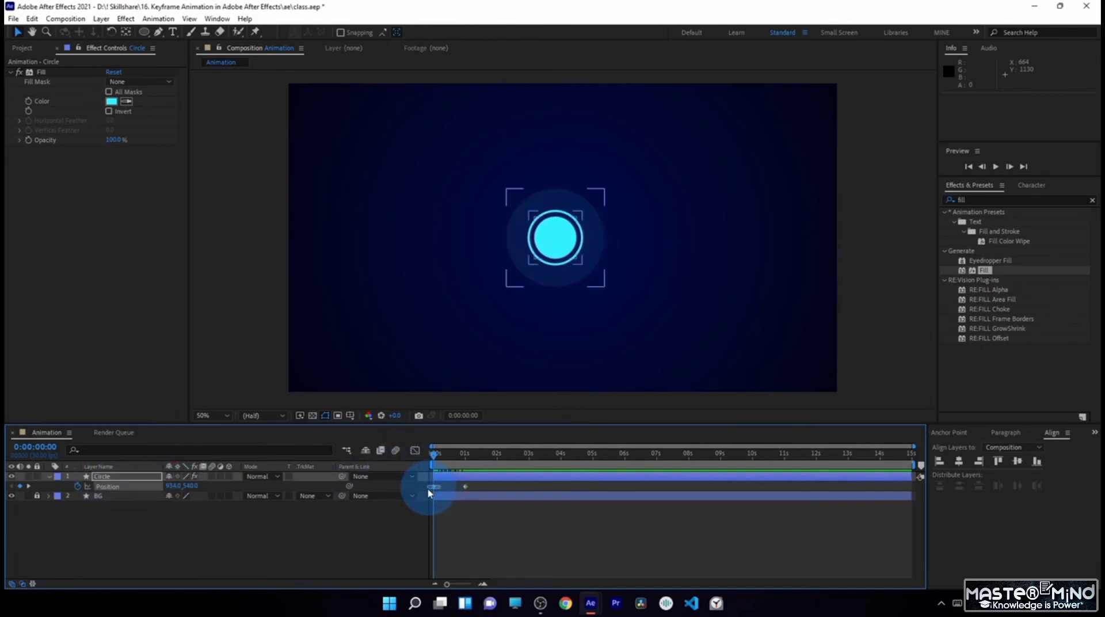
{"action": "left_click", "coordinate": [438, 487]}
{"action": "left_click", "coordinate": [439, 490]}
{"action": "left_click", "coordinate": [439, 493]}
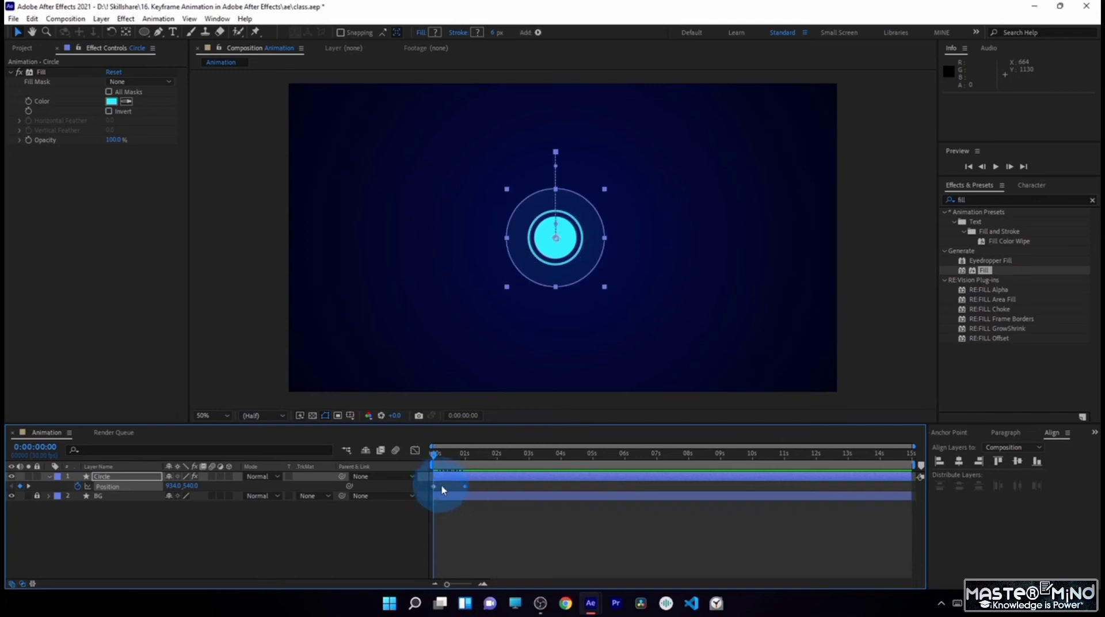
{"action": "left_click", "coordinate": [434, 487]}
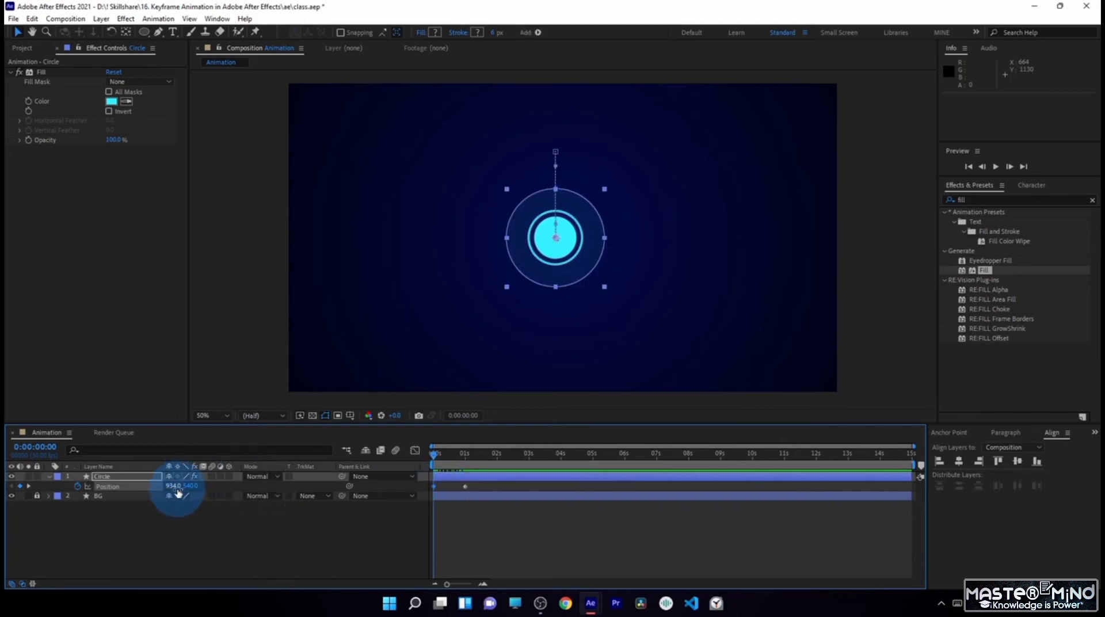
{"action": "left_click", "coordinate": [196, 498]}
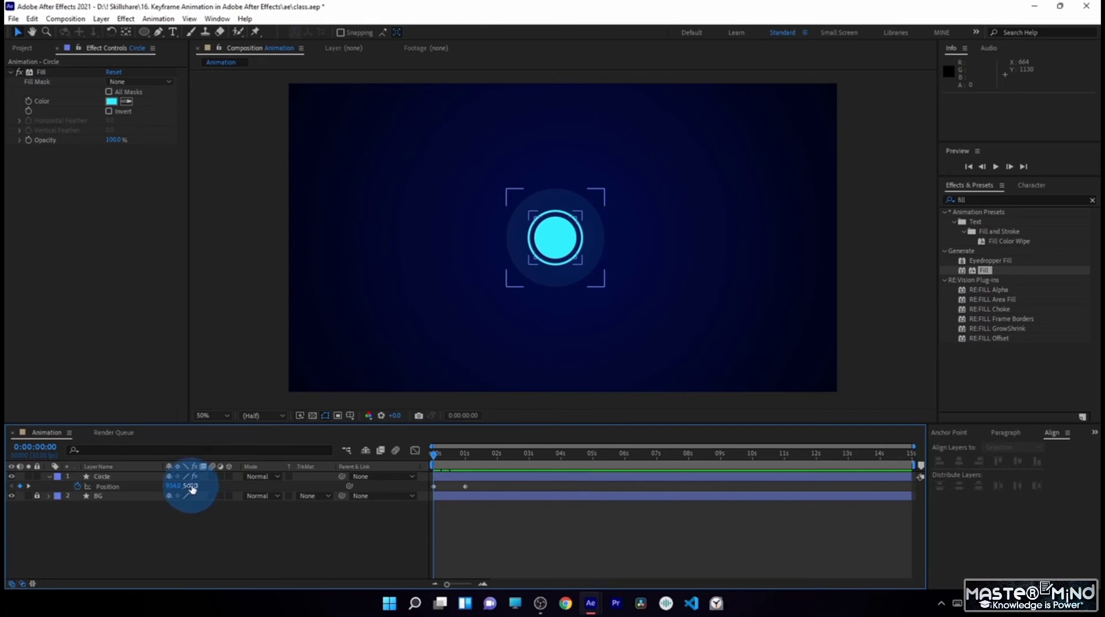
{"action": "left_click", "coordinate": [466, 488]}
{"action": "left_click", "coordinate": [179, 489]}
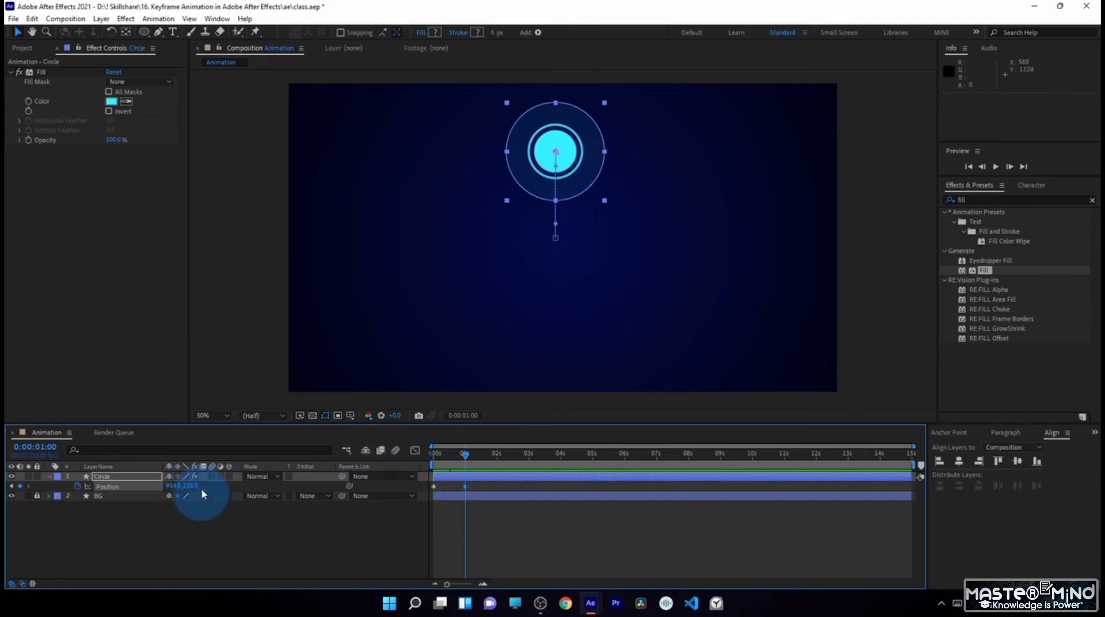
Step: Try changing the Circle layer's Y position, undo it, and delete both of the layer's Position keyframes
{"action": "left_click_drag", "start_coordinate": [189, 486], "coordinate": [408, 496]}
{"action": "key", "text": "ctrl+z"}
{"action": "key", "text": "Home"}
{"action": "left_click_drag", "start_coordinate": [483, 487], "coordinate": [401, 500]}
{"action": "key", "text": "Delete"}
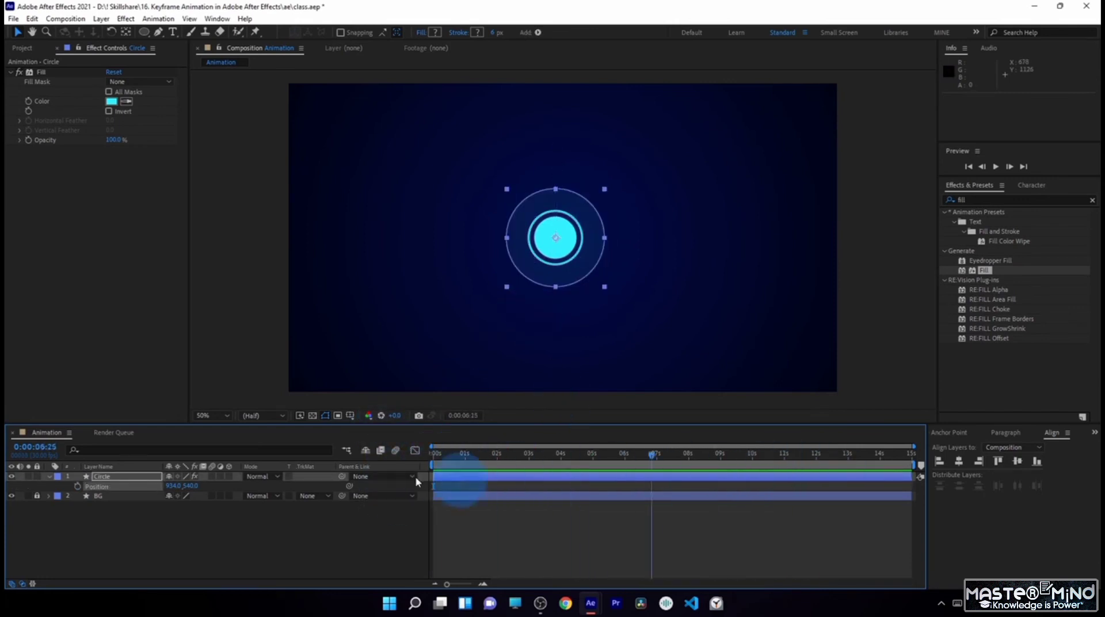
Step: Centre the Circle layer horizontally in the composition and add a Position keyframe at 0 seconds
{"action": "left_click", "coordinate": [959, 464]}
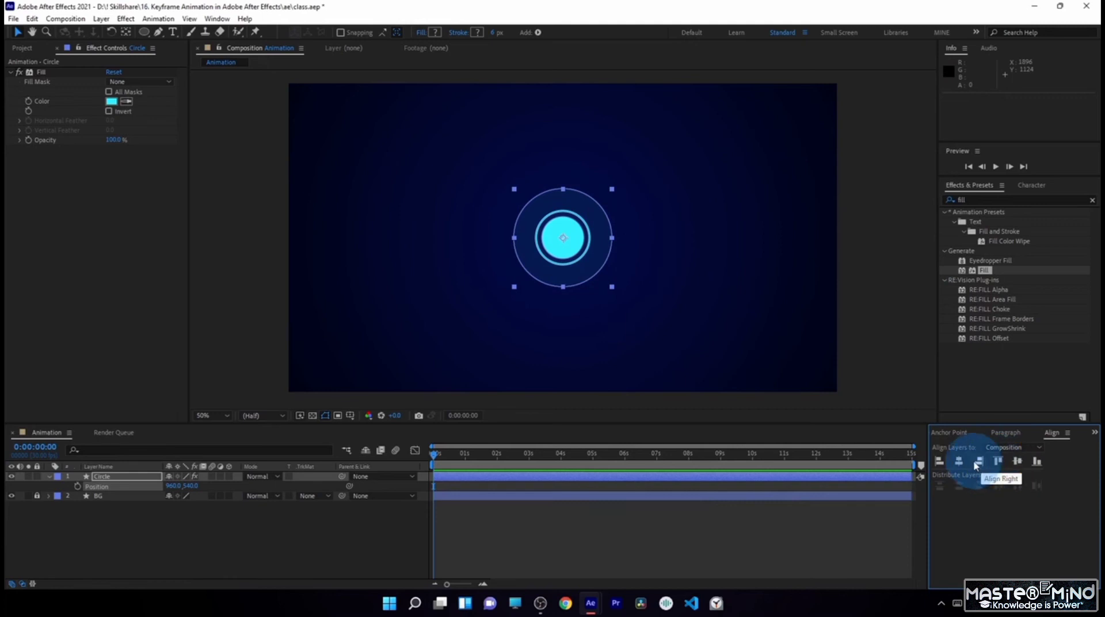
{"action": "left_click", "coordinate": [78, 488]}
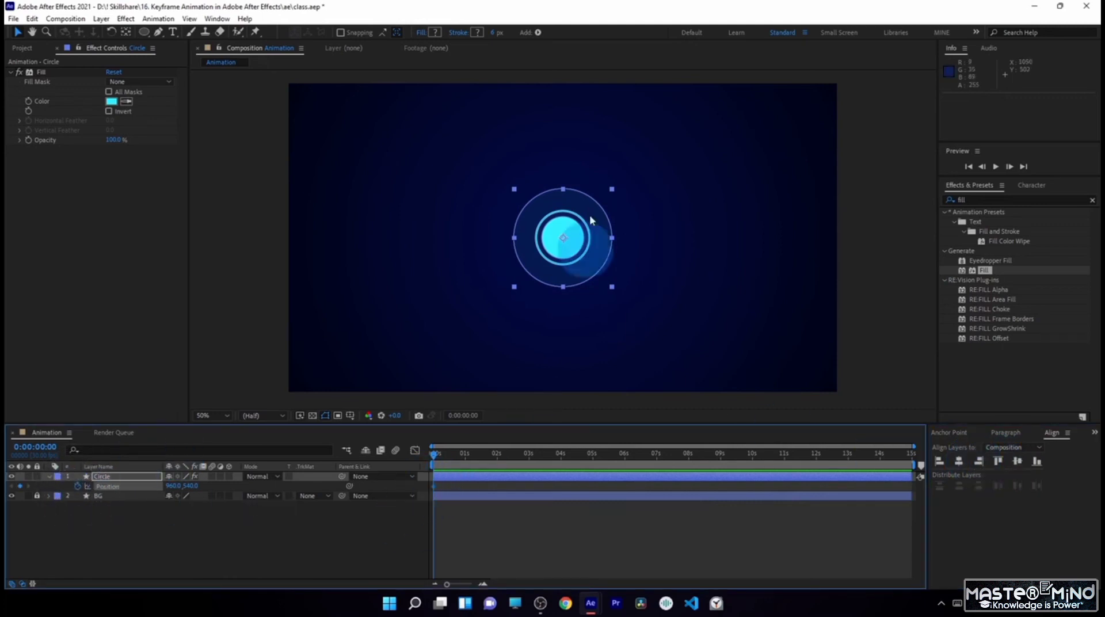
Step: At about 1 second, move the Circle layer straight up to Position 960, 244 to add a second keyframe
{"action": "left_click", "coordinate": [447, 455]}
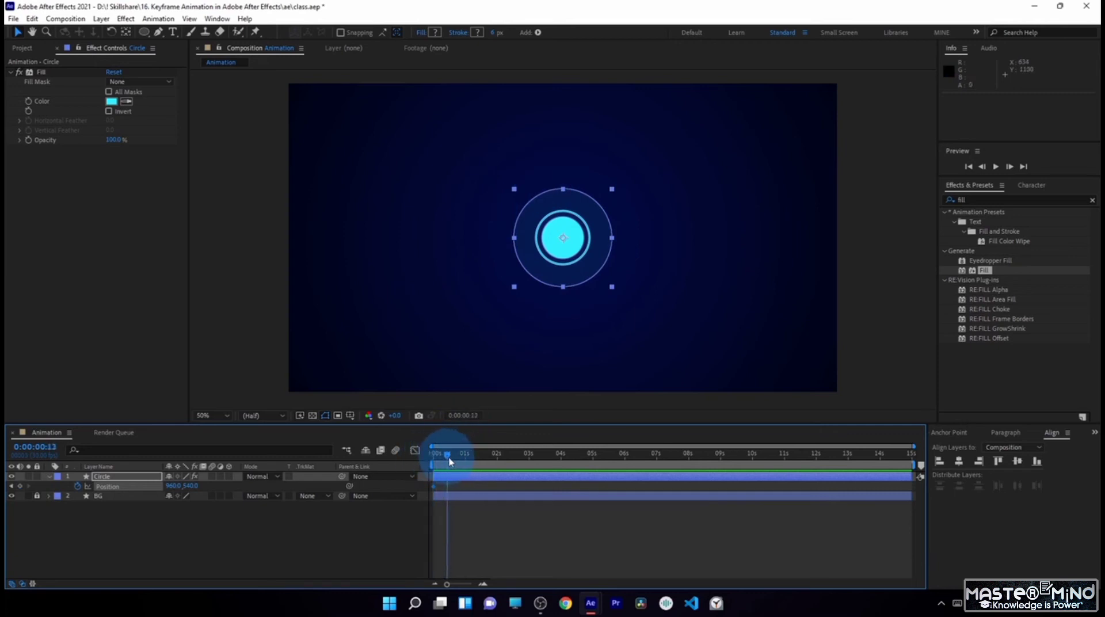
{"action": "left_click", "coordinate": [467, 462]}
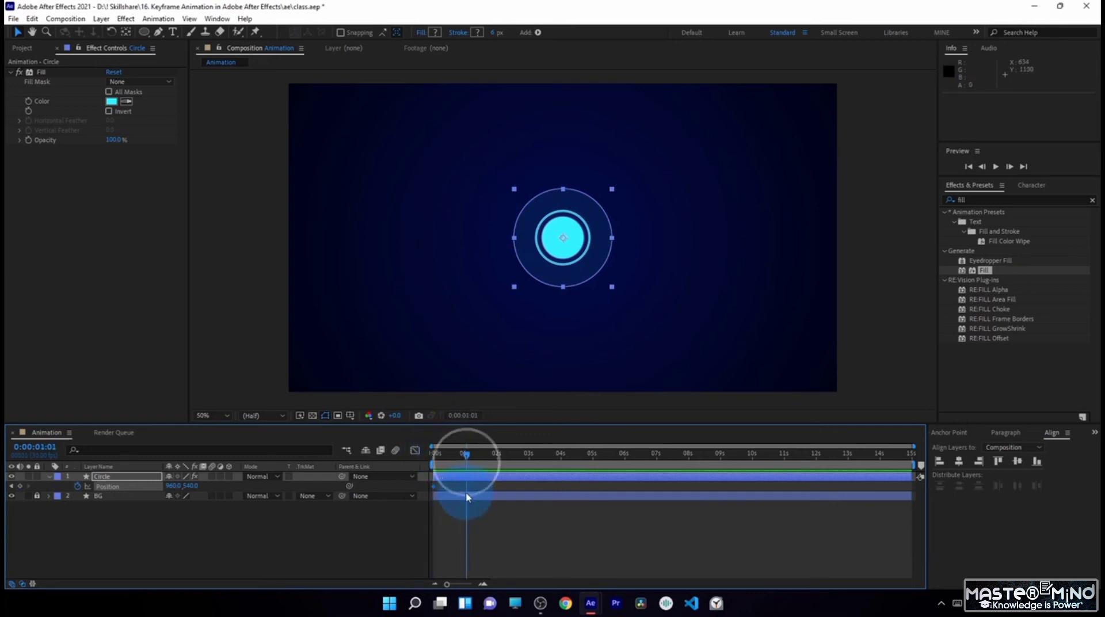
{"action": "left_click_drag", "start_coordinate": [567, 252], "coordinate": [562, 187]}
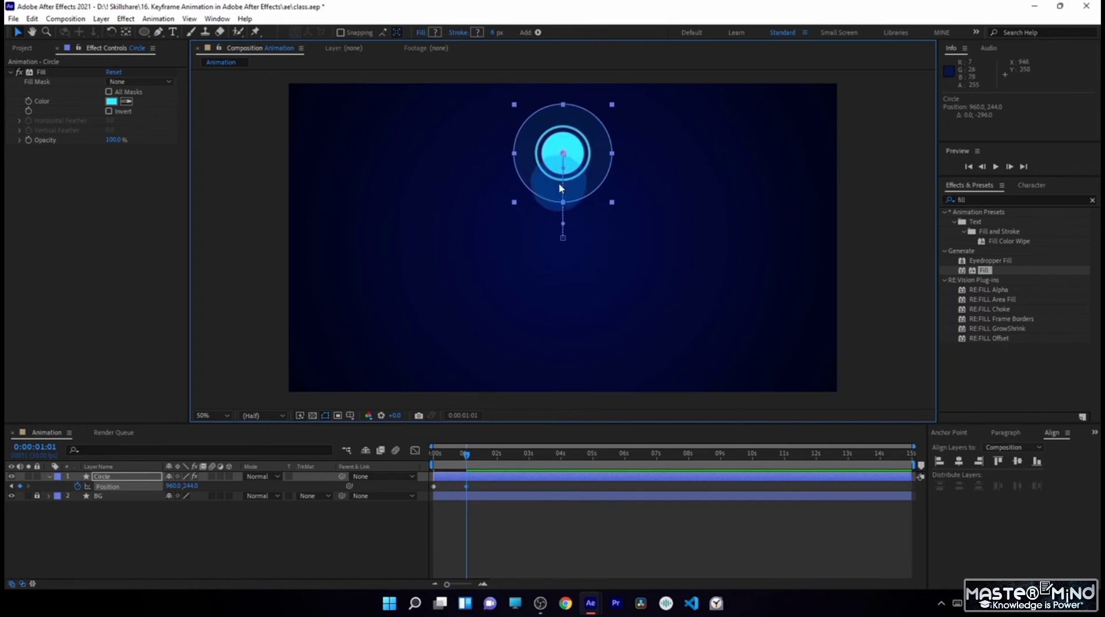
Step: Compare the Circle layer's first two Position keyframes by going back to the start of the timeline
{"action": "left_click", "coordinate": [467, 488]}
{"action": "left_click_drag", "start_coordinate": [468, 461], "coordinate": [435, 461]}
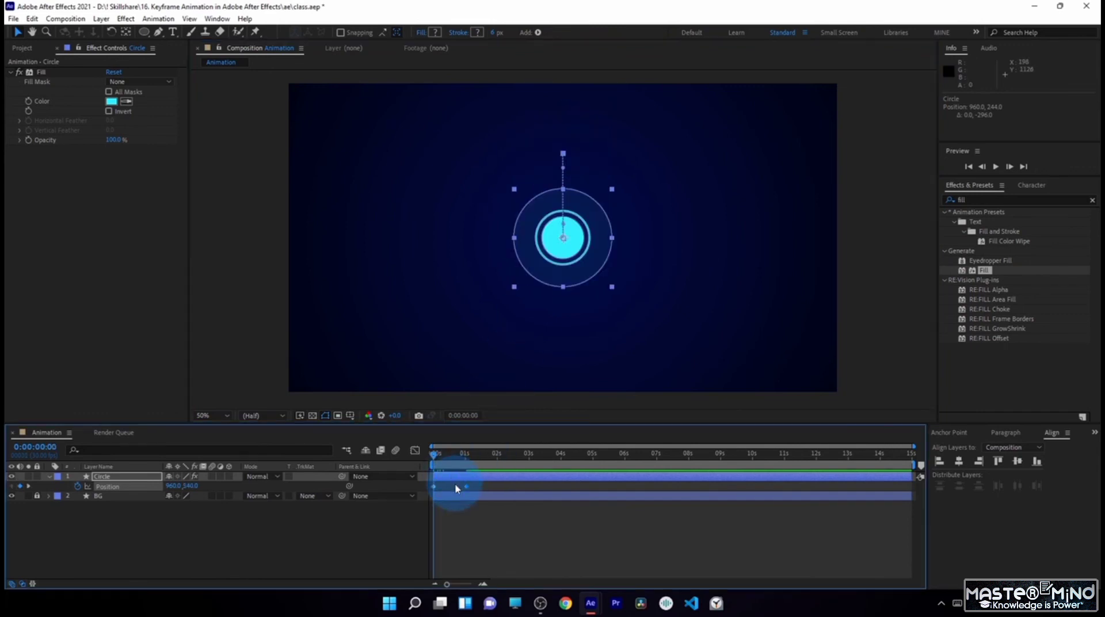
{"action": "left_click", "coordinate": [448, 486]}
{"action": "left_click", "coordinate": [436, 461]}
{"action": "mouse_move", "coordinate": [436, 459]}
{"action": "left_mouse_down"}
{"action": "mouse_move", "coordinate": [470, 468]}
{"action": "mouse_move", "coordinate": [437, 458]}
{"action": "left_mouse_up"}
{"action": "left_click", "coordinate": [435, 455]}
{"action": "left_click", "coordinate": [459, 487]}
{"action": "left_click_drag", "start_coordinate": [478, 500], "coordinate": [478, 499]}
Step: At 3 seconds, move the Circle layer horizontally to Position 1568, 244 to add a third keyframe
{"action": "left_click", "coordinate": [440, 458]}
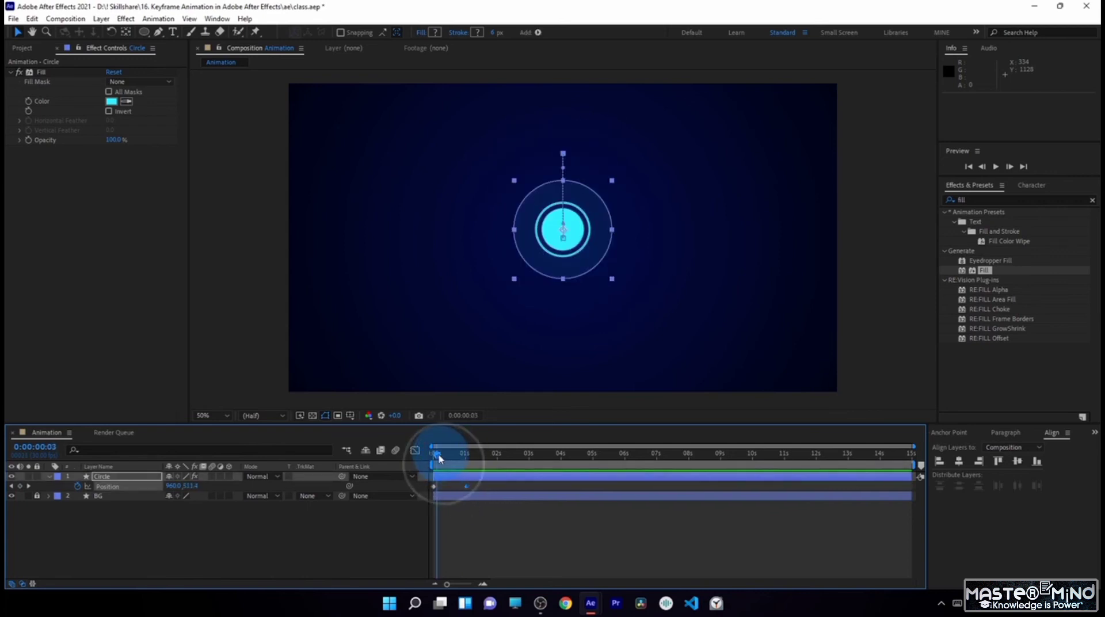
{"action": "left_click_drag", "start_coordinate": [440, 459], "coordinate": [470, 461]}
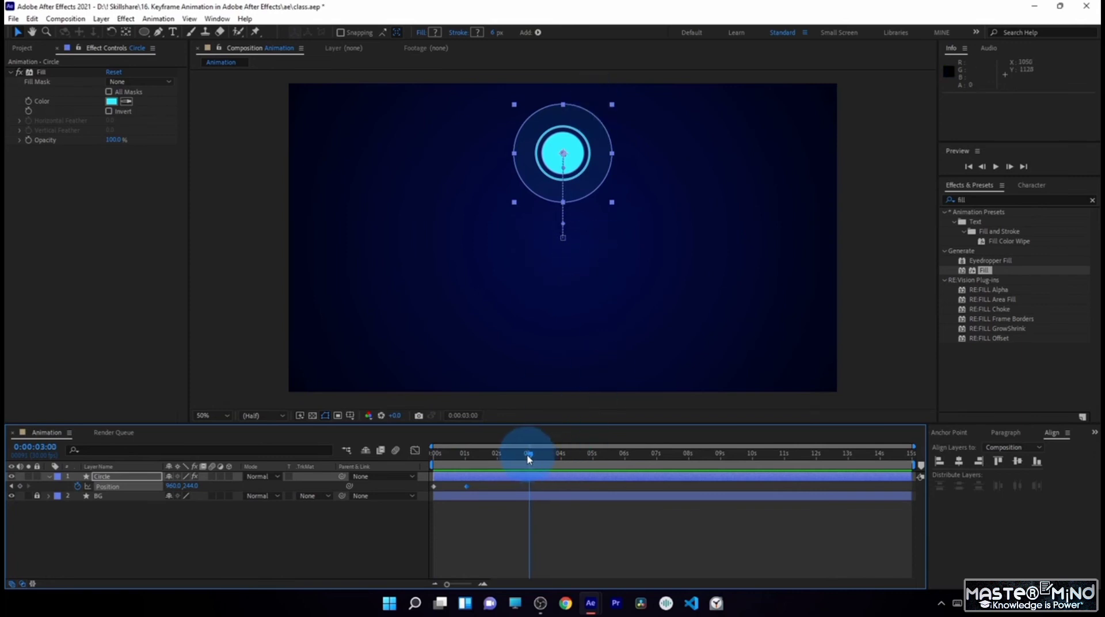
{"action": "left_click_drag", "start_coordinate": [592, 177], "coordinate": [766, 177]}
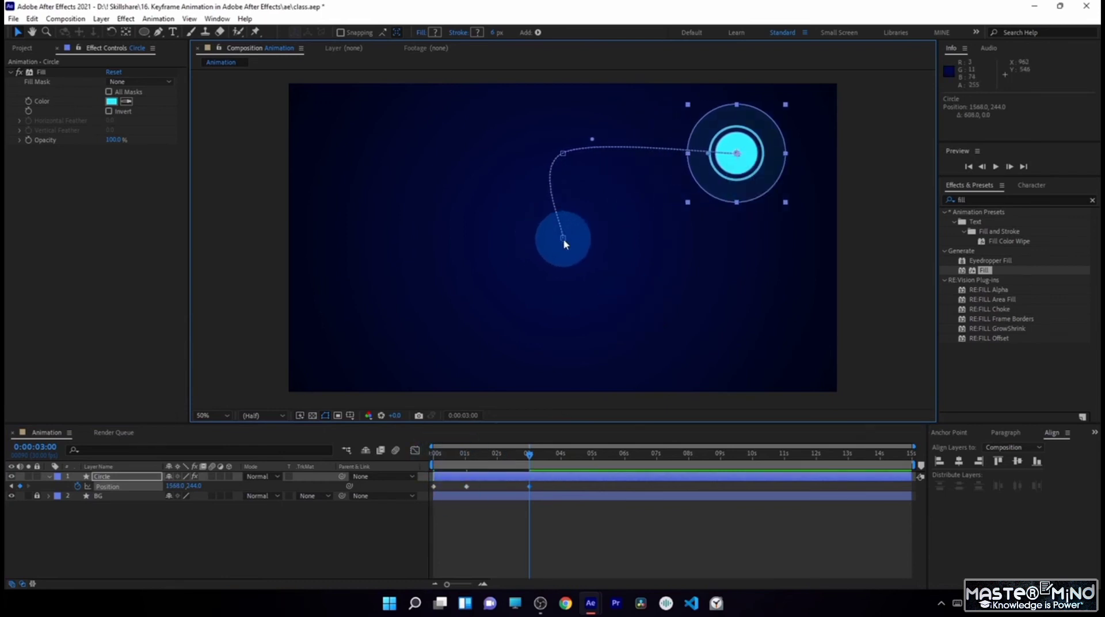
Step: Examine the Circle's movement along its curved motion path across the three Position keyframes
{"action": "left_click", "coordinate": [434, 454]}
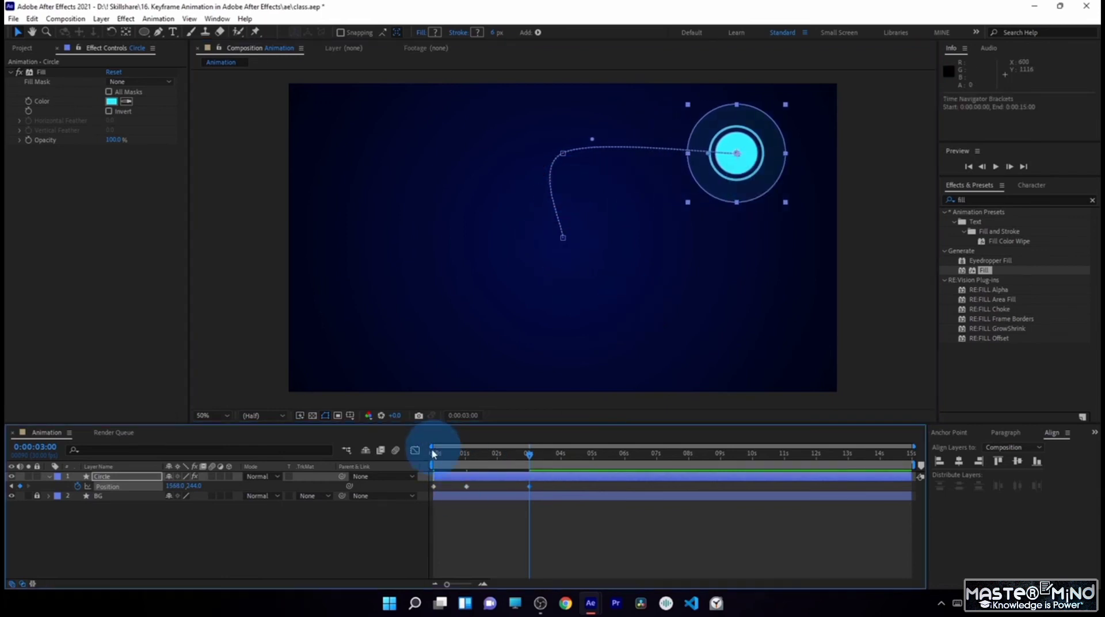
{"action": "left_click", "coordinate": [439, 456]}
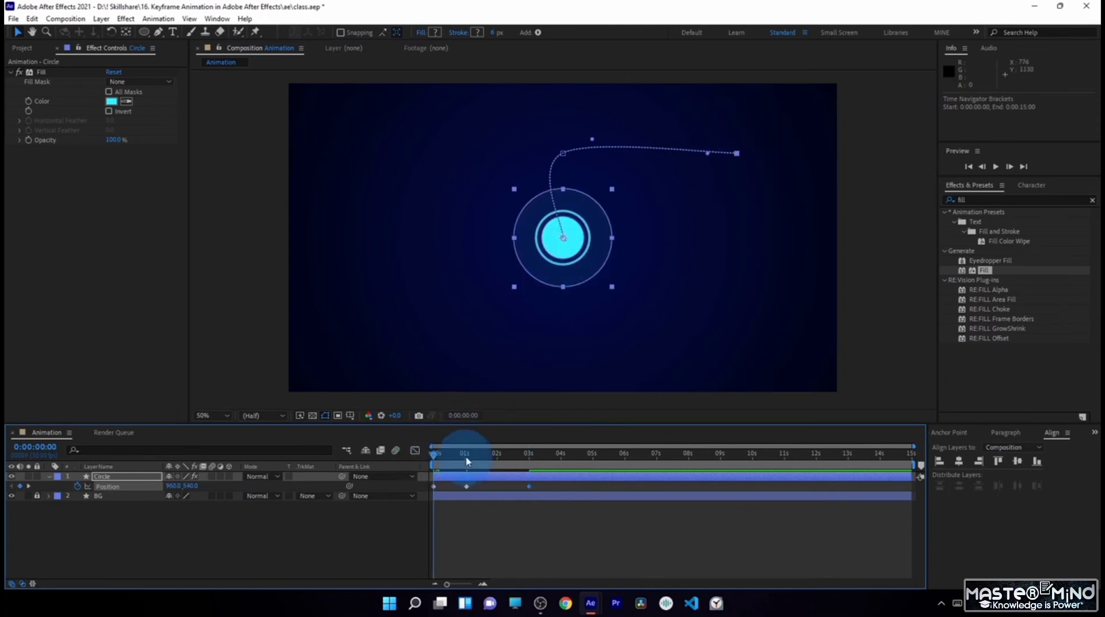
{"action": "left_click", "coordinate": [468, 456]}
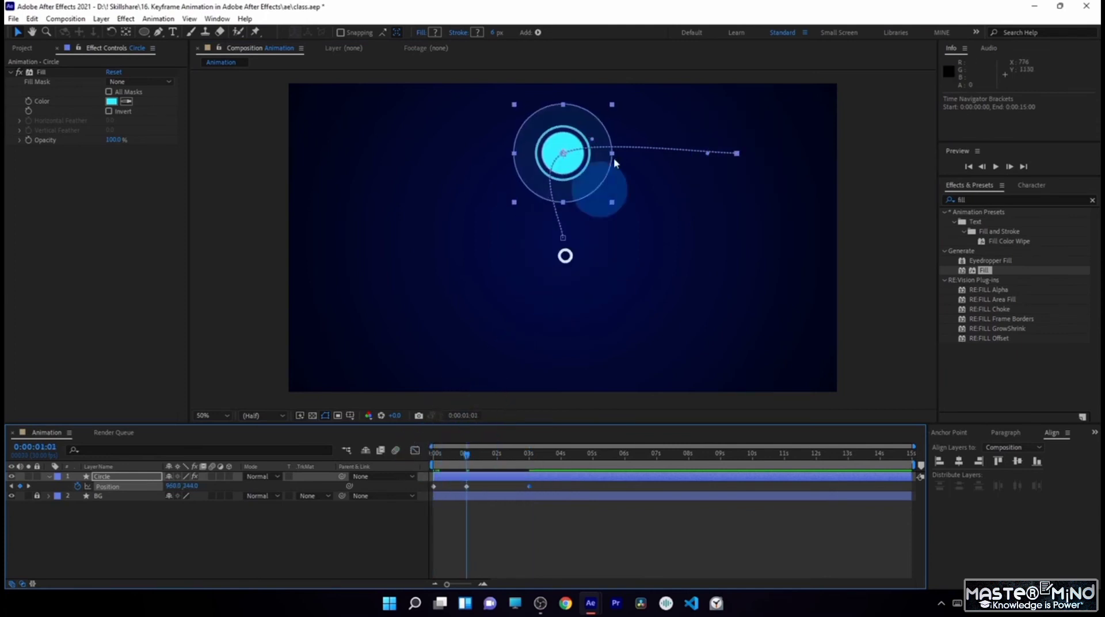
{"action": "left_click", "coordinate": [528, 456]}
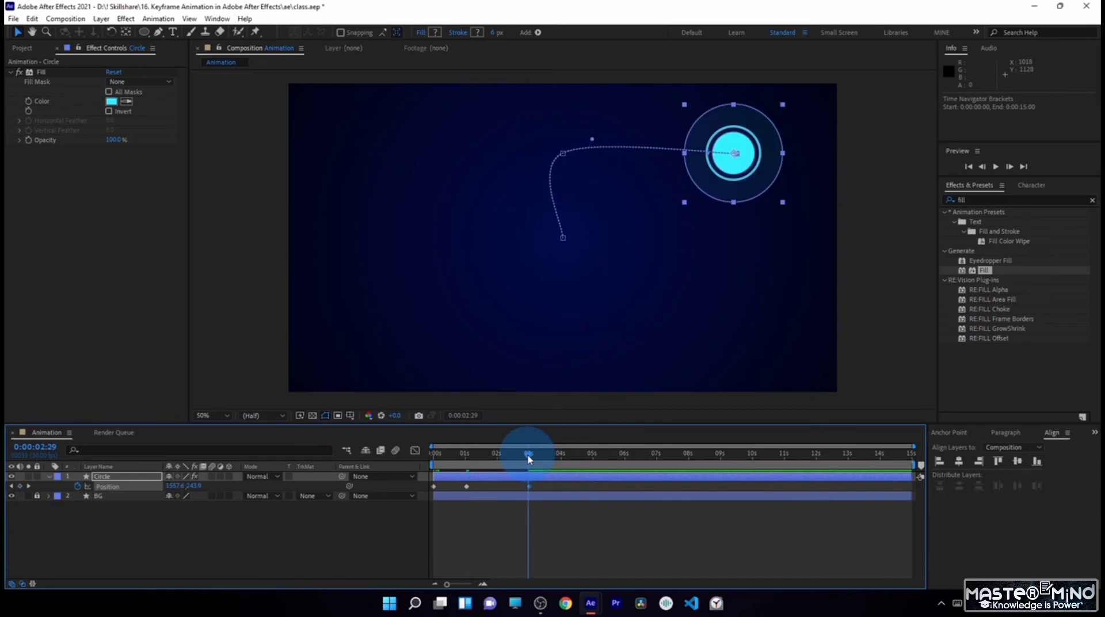
{"action": "left_click_drag", "start_coordinate": [529, 458], "coordinate": [530, 458]}
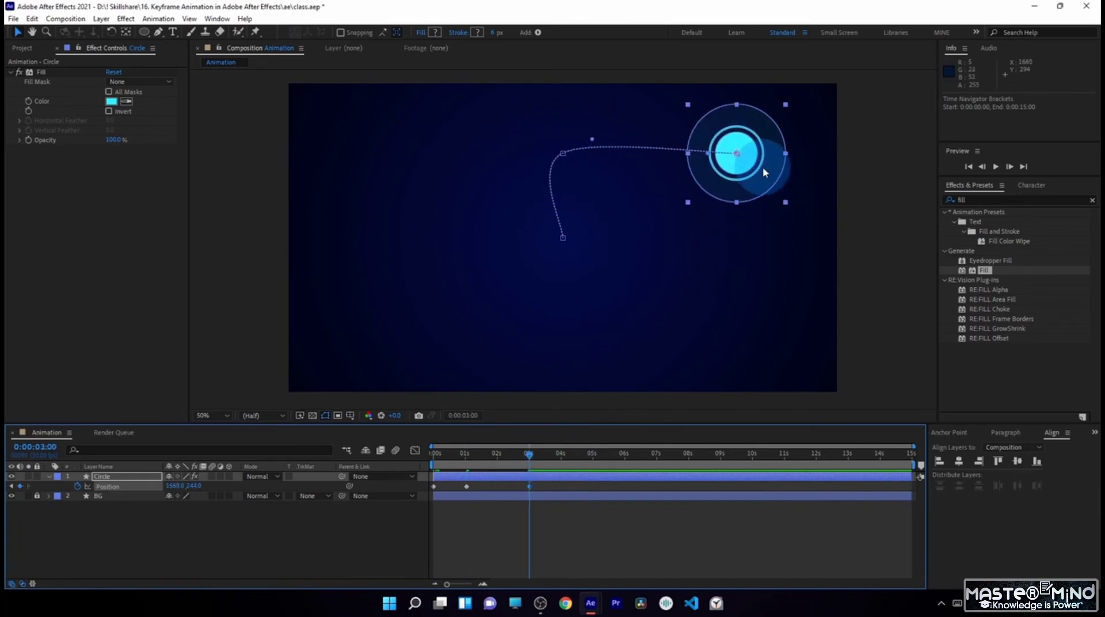
{"action": "mouse_move", "coordinate": [436, 455]}
{"action": "left_mouse_down"}
{"action": "mouse_move", "coordinate": [533, 453]}
{"action": "mouse_move", "coordinate": [444, 456]}
{"action": "left_mouse_up"}
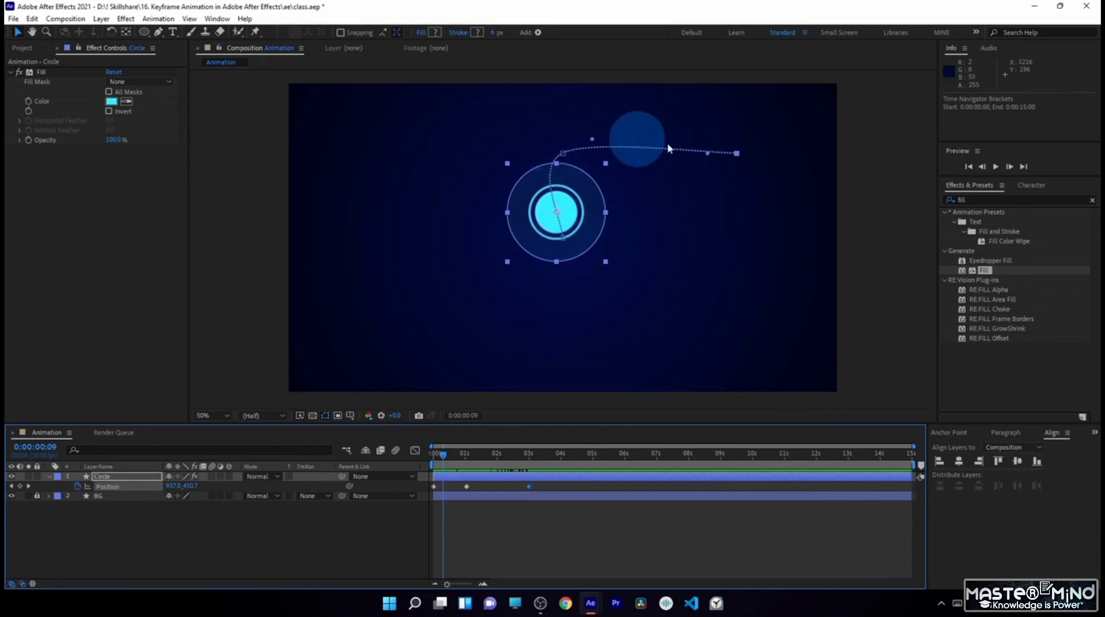
{"action": "left_click_drag", "start_coordinate": [444, 458], "coordinate": [496, 458]}
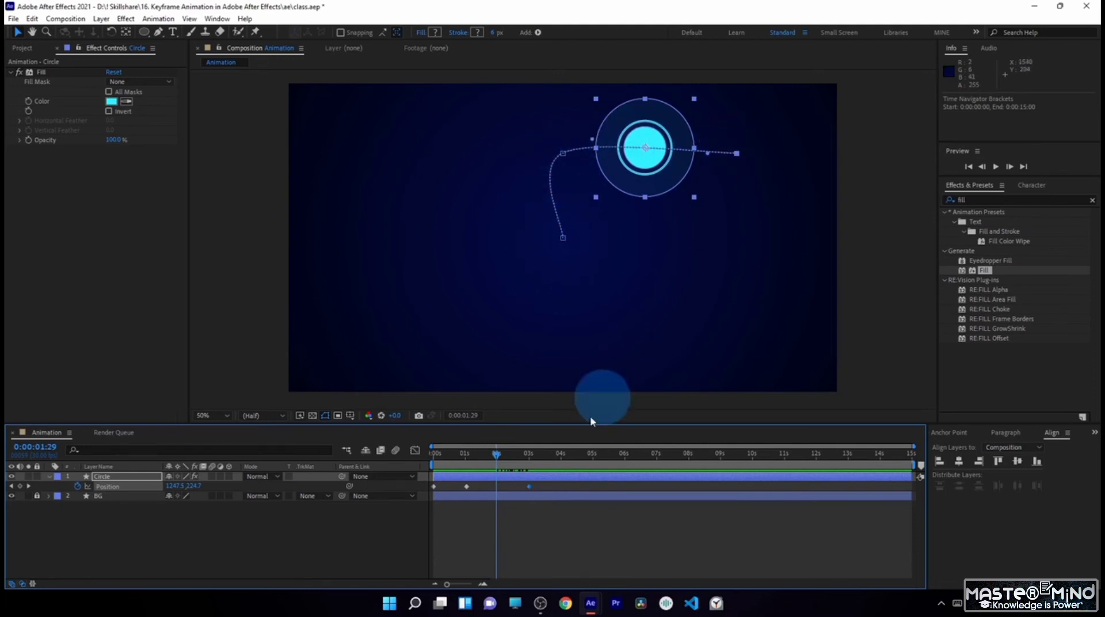
{"action": "mouse_move", "coordinate": [496, 455]}
{"action": "left_mouse_down"}
{"action": "mouse_move", "coordinate": [445, 455]}
{"action": "mouse_move", "coordinate": [494, 460]}
{"action": "mouse_move", "coordinate": [484, 459]}
{"action": "left_mouse_up"}
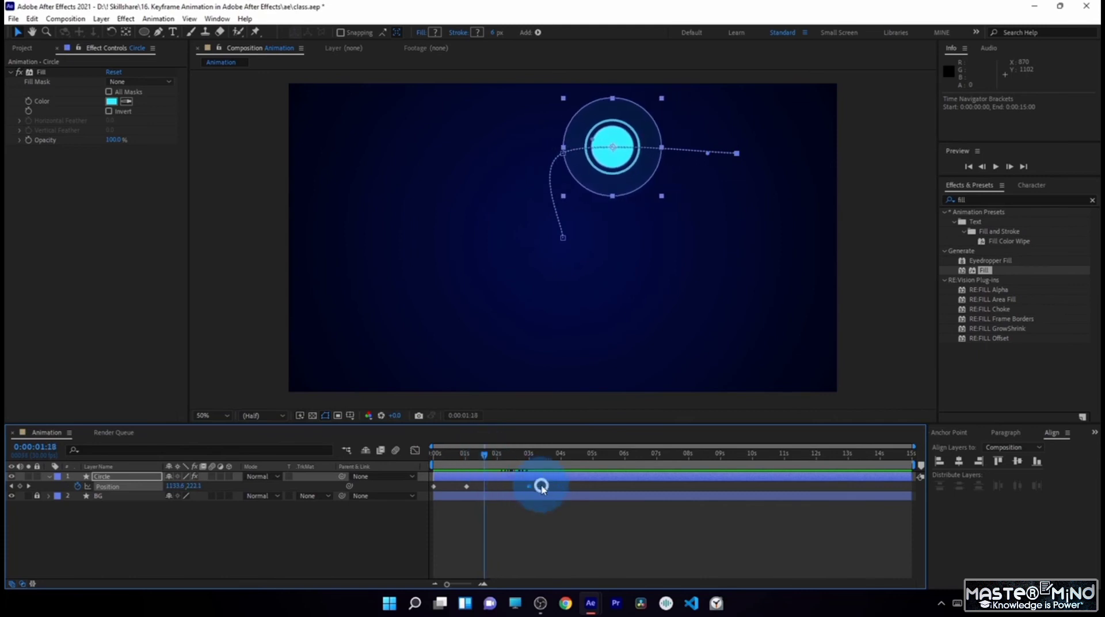
Step: Set the Spatial Interpolation of all three Circle Position keyframes to Linear
{"action": "left_click", "coordinate": [541, 488]}
{"action": "left_click", "coordinate": [407, 487]}
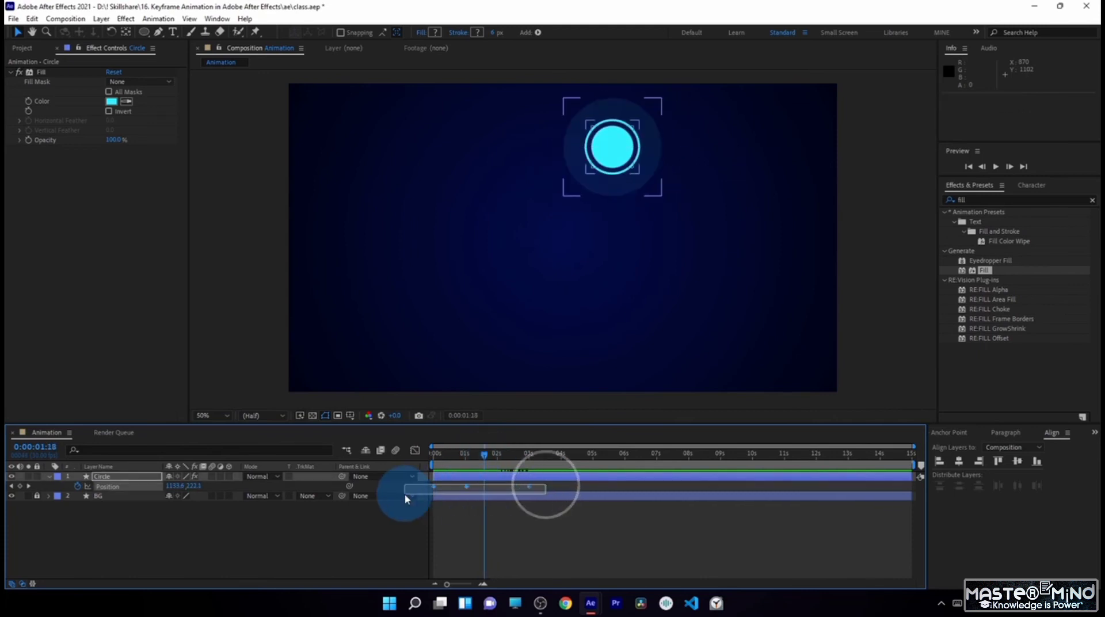
{"action": "left_click_drag", "start_coordinate": [467, 495], "coordinate": [469, 492]}
{"action": "right_click", "coordinate": [467, 488]}
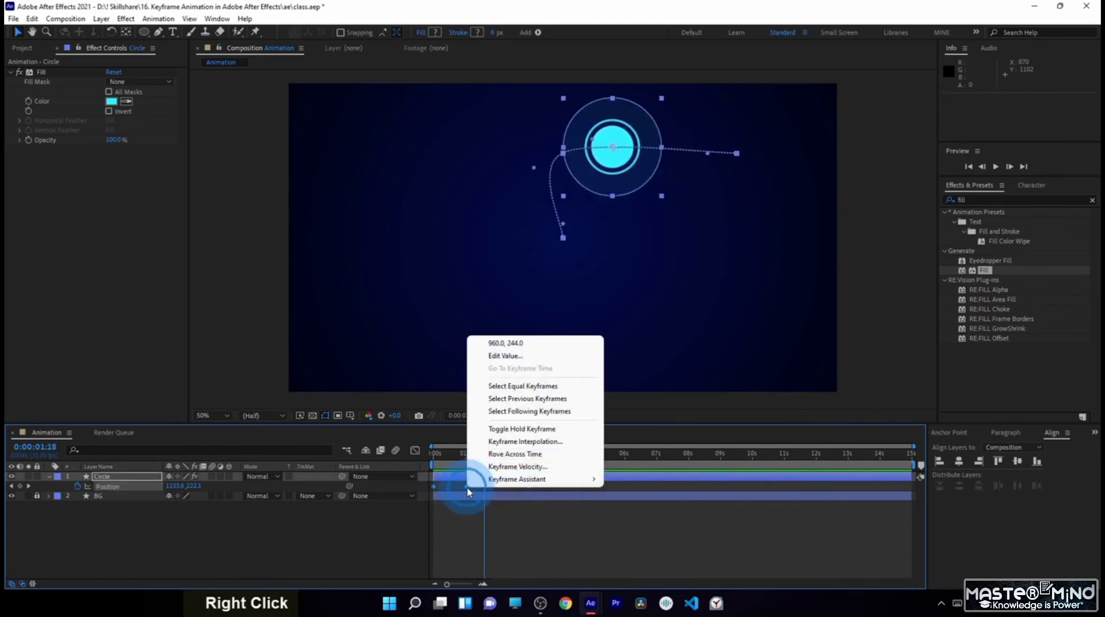
{"action": "left_click", "coordinate": [502, 442]}
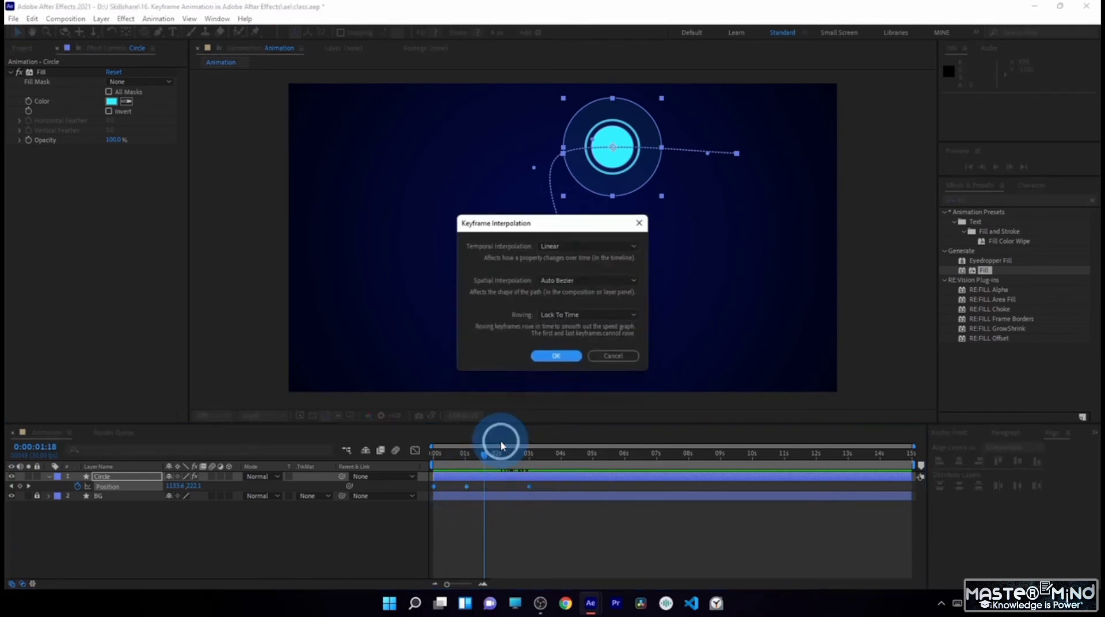
{"action": "left_click_drag", "start_coordinate": [540, 231], "coordinate": [356, 201]}
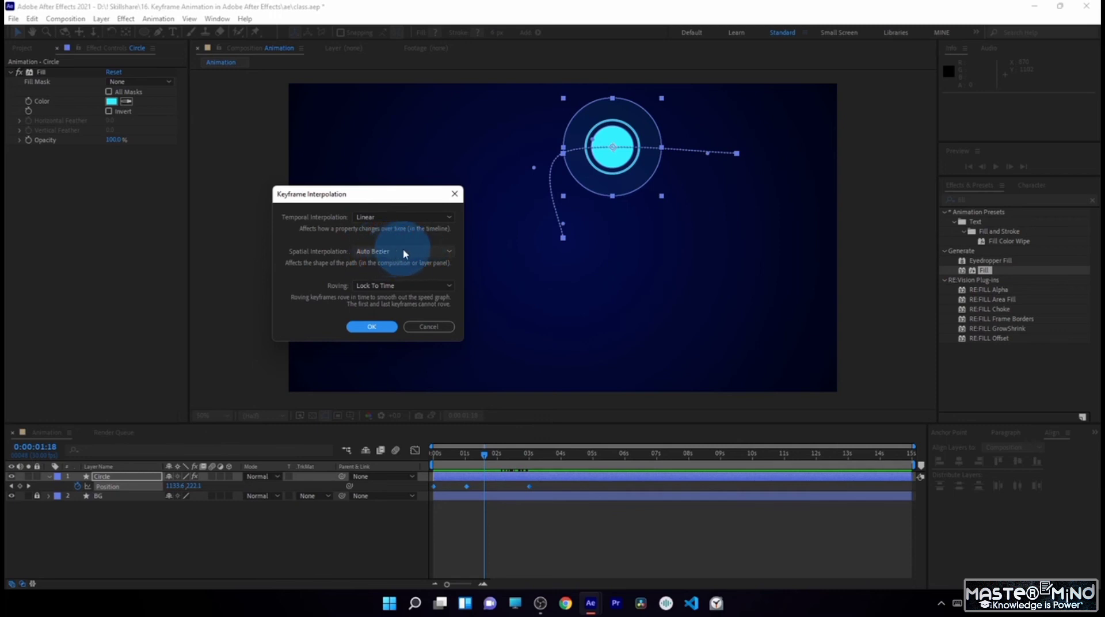
{"action": "left_click", "coordinate": [403, 247]}
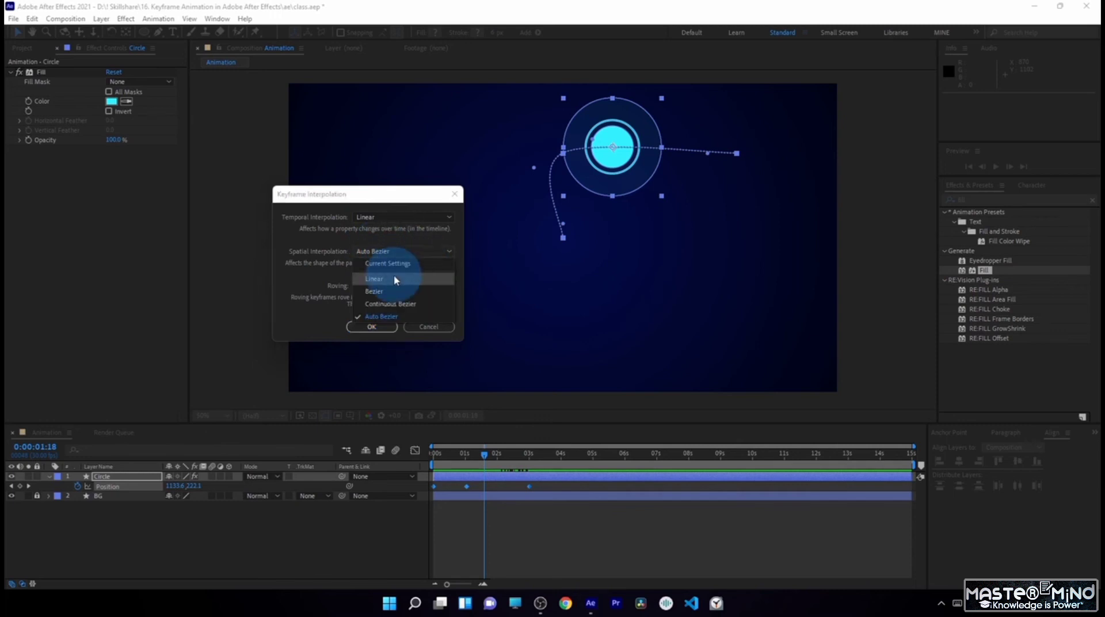
{"action": "left_click", "coordinate": [395, 279]}
{"action": "left_click", "coordinate": [385, 326]}
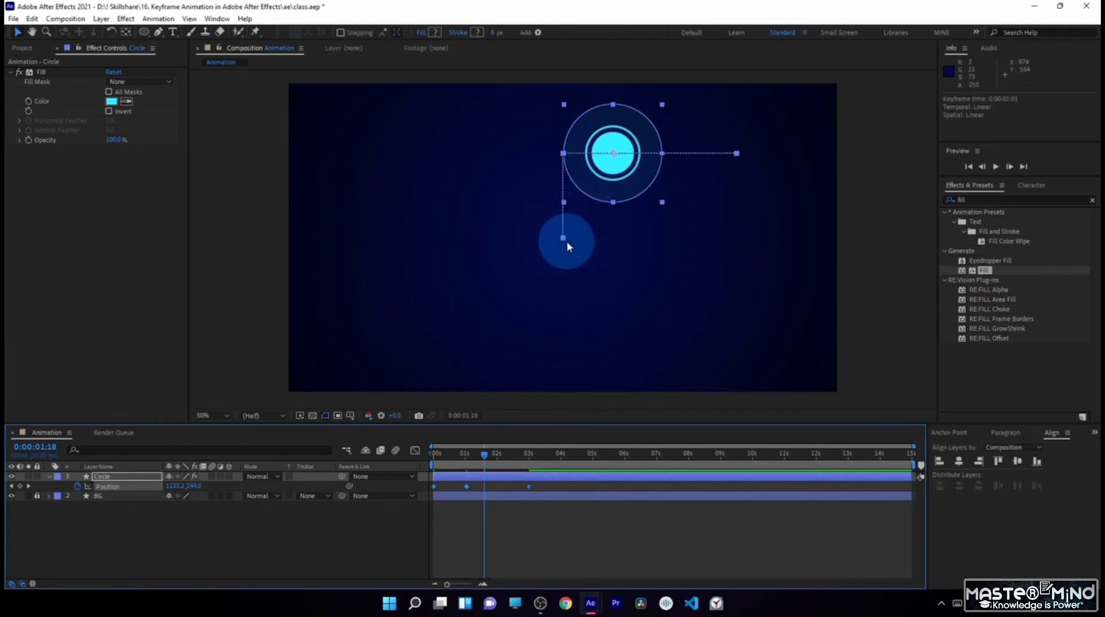
Step: Examine the Circle's motion path corners and check the Keyframe Interpolation settings without changing them
{"action": "left_click", "coordinate": [563, 154]}
{"action": "left_click", "coordinate": [739, 151]}
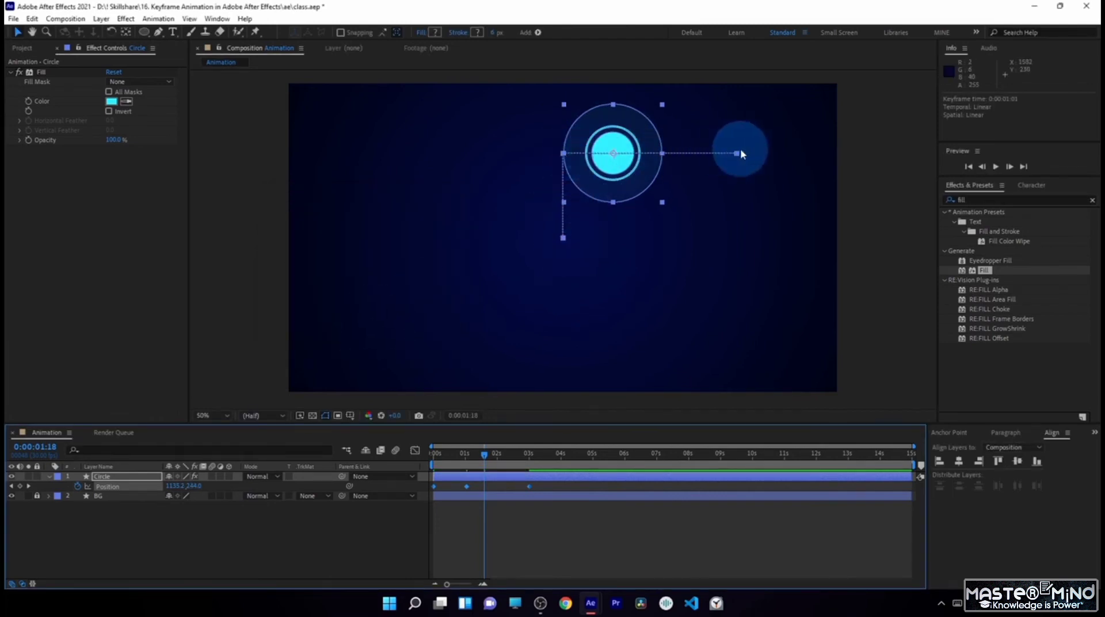
{"action": "left_click_drag", "start_coordinate": [434, 452], "coordinate": [477, 454]}
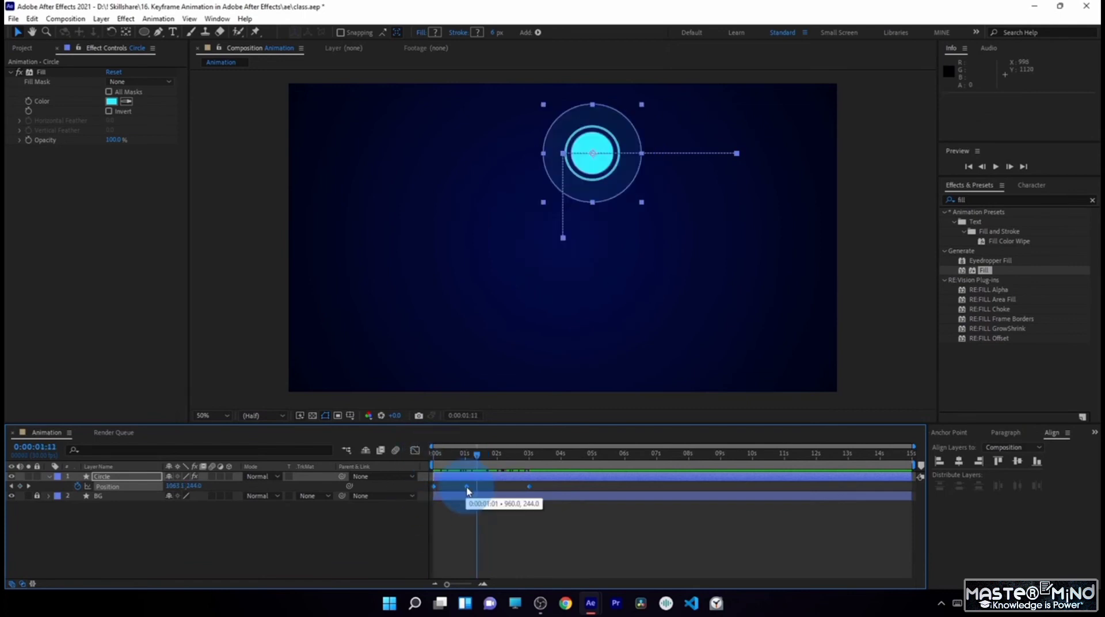
{"action": "right_click", "coordinate": [467, 487]}
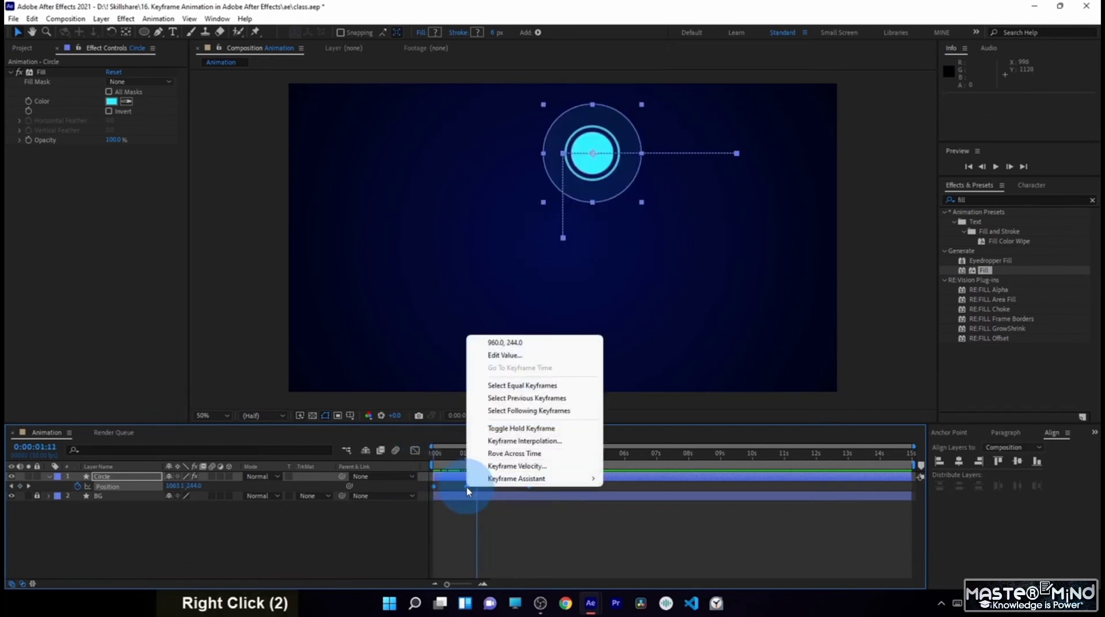
{"action": "left_click", "coordinate": [519, 442]}
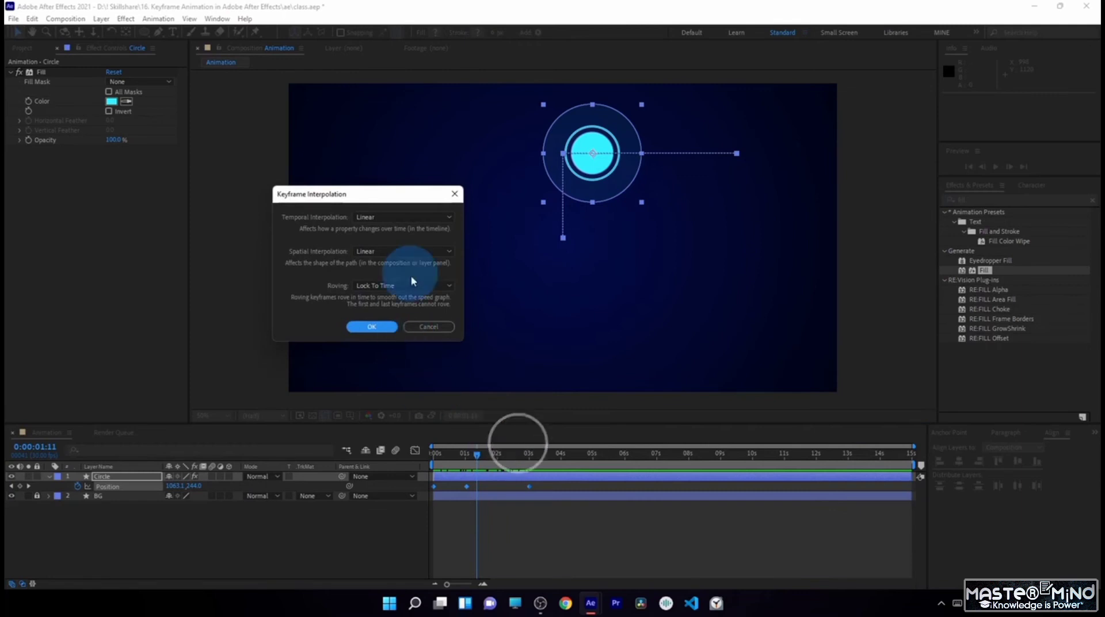
{"action": "left_click", "coordinate": [429, 327]}
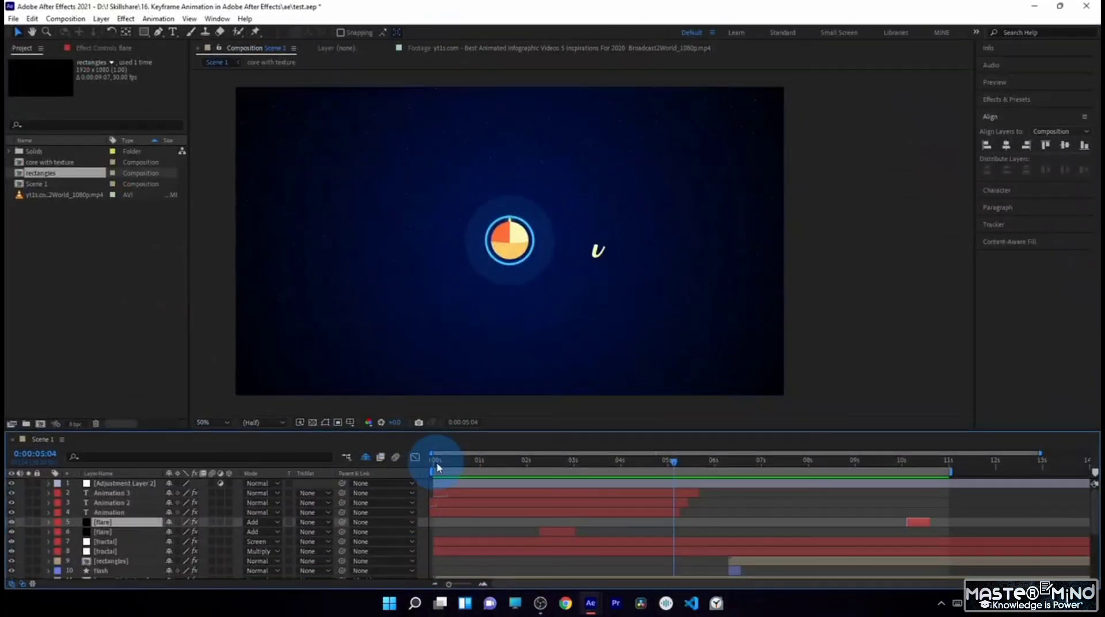
Step: Preview the reference Scene 1 in the test.aep project and compare it with the Circle's movement near 1 second in class.aep
{"action": "left_click_drag", "start_coordinate": [438, 468], "coordinate": [548, 468]}
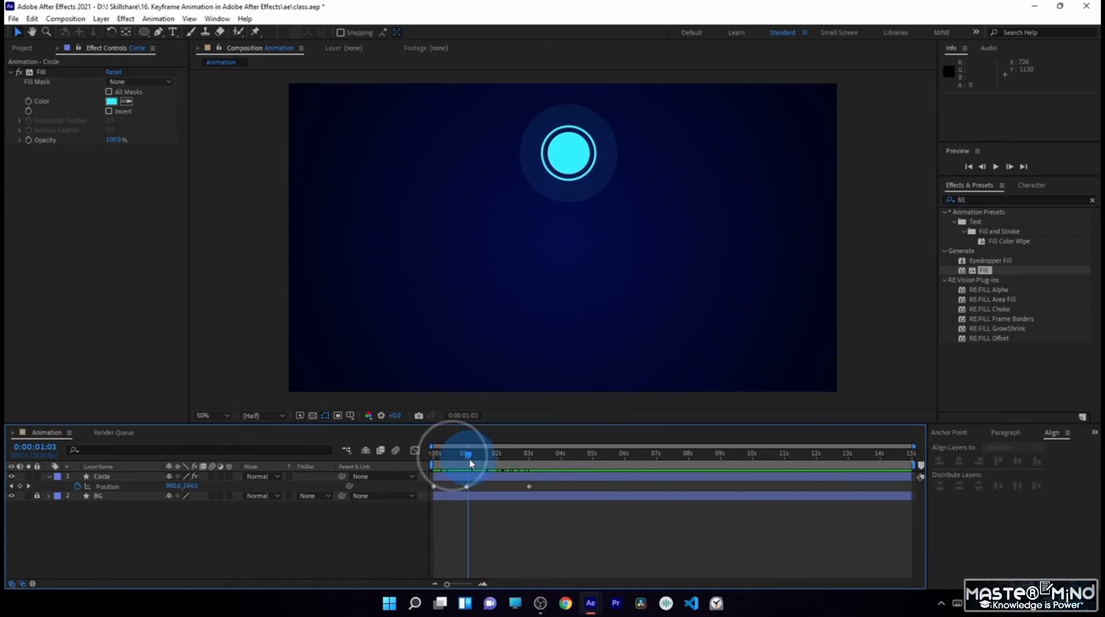
{"action": "left_click_drag", "start_coordinate": [469, 463], "coordinate": [467, 454]}
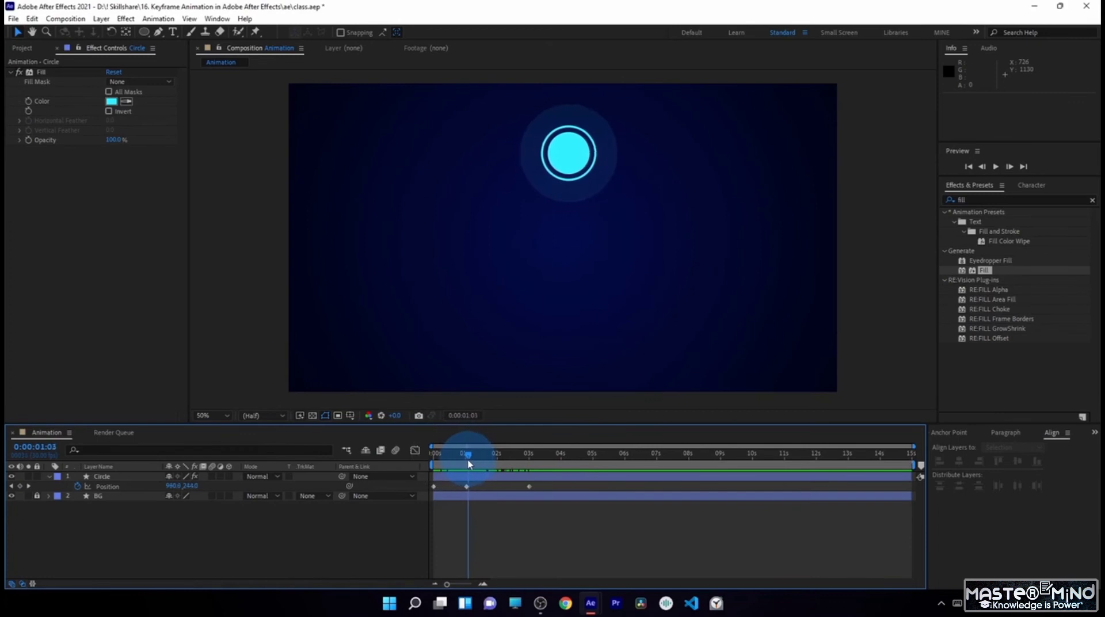
{"action": "left_click", "coordinate": [475, 486]}
Step: Select all of the Circle's Position keyframes and review their Keyframe Interpolation options, leaving them as they are
{"action": "left_click_drag", "start_coordinate": [570, 492], "coordinate": [420, 488]}
{"action": "right_click", "coordinate": [467, 487]}
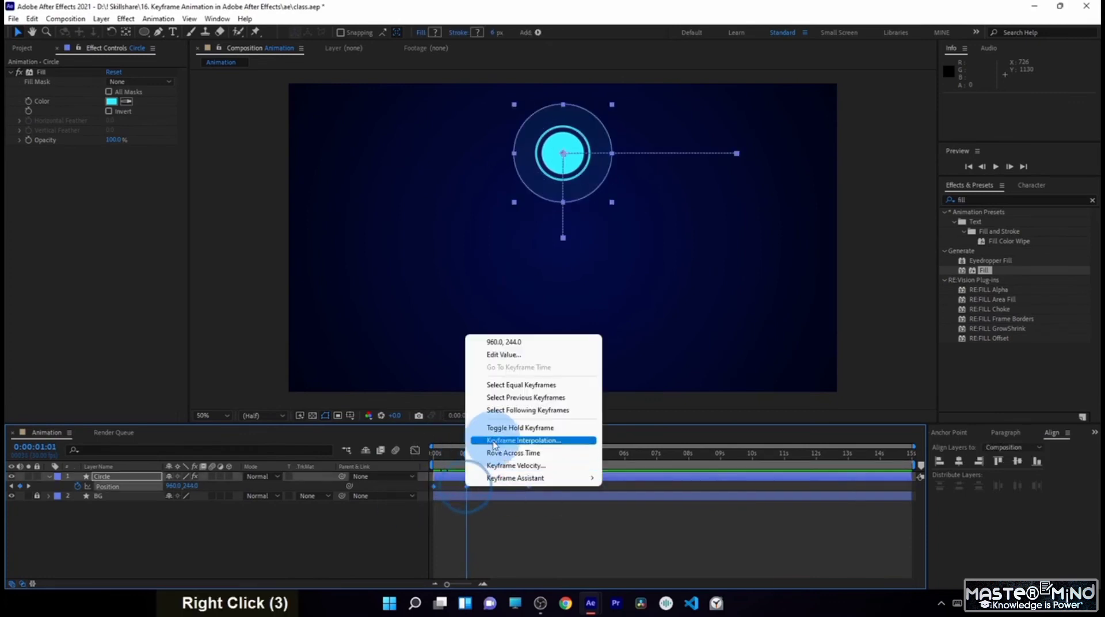
{"action": "left_click", "coordinate": [498, 442]}
{"action": "left_click", "coordinate": [429, 327]}
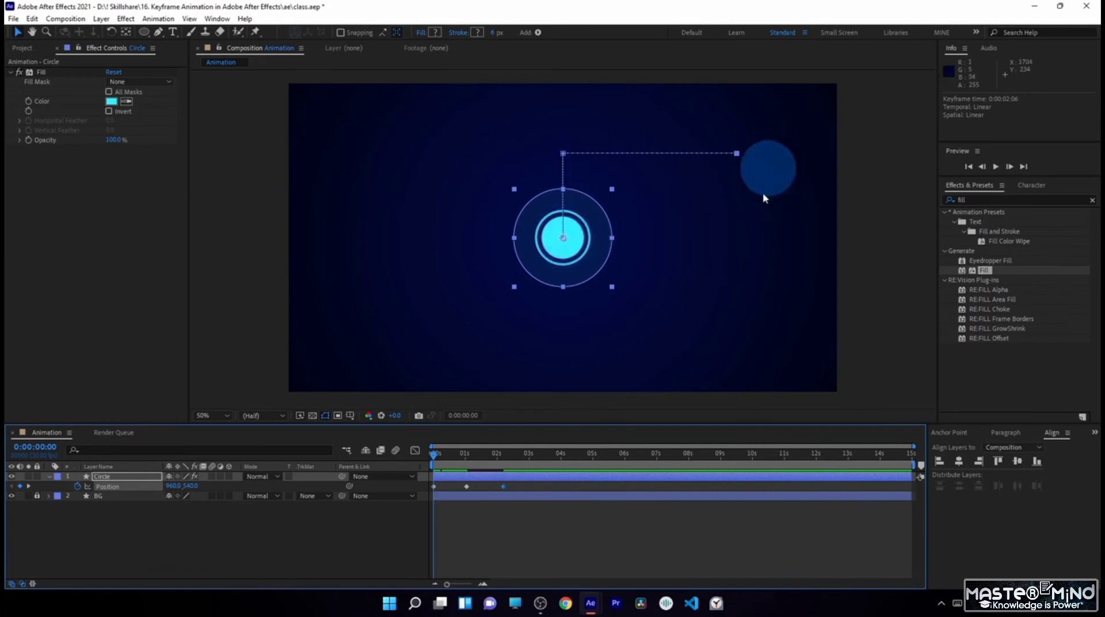
Step: Retime the third keyframe to about 2:03 and extend the Circle's path with Positions 1568, 532 at 3:00 and 964, 532 at about 3:28
{"action": "left_click_drag", "start_coordinate": [435, 454], "coordinate": [499, 486]}
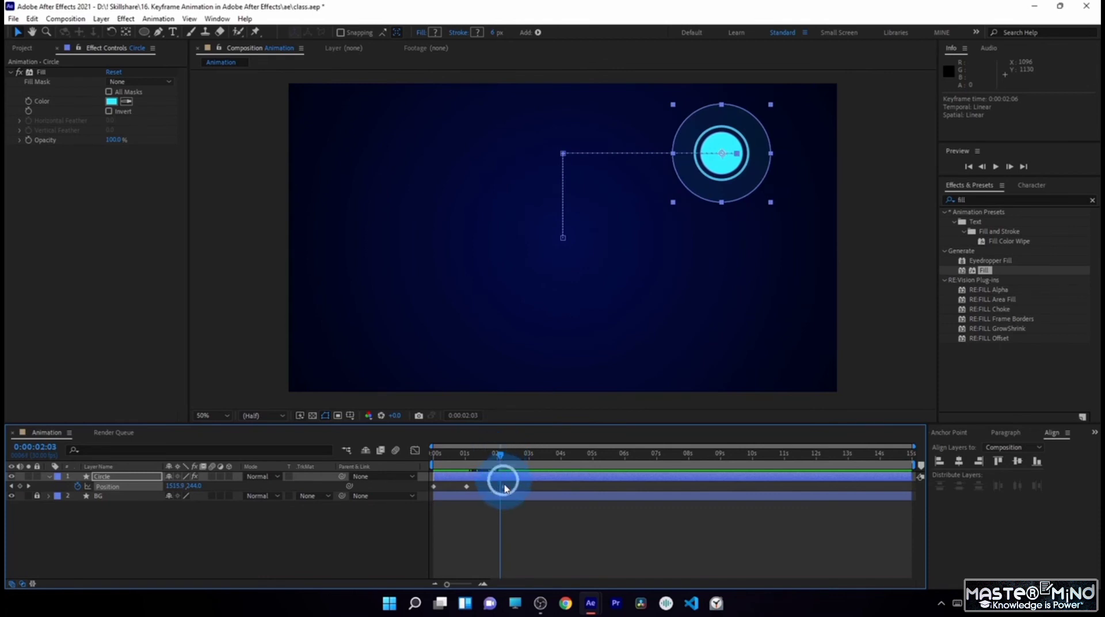
{"action": "left_click", "coordinate": [528, 453]}
{"action": "left_click_drag", "start_coordinate": [763, 165], "coordinate": [593, 266]}
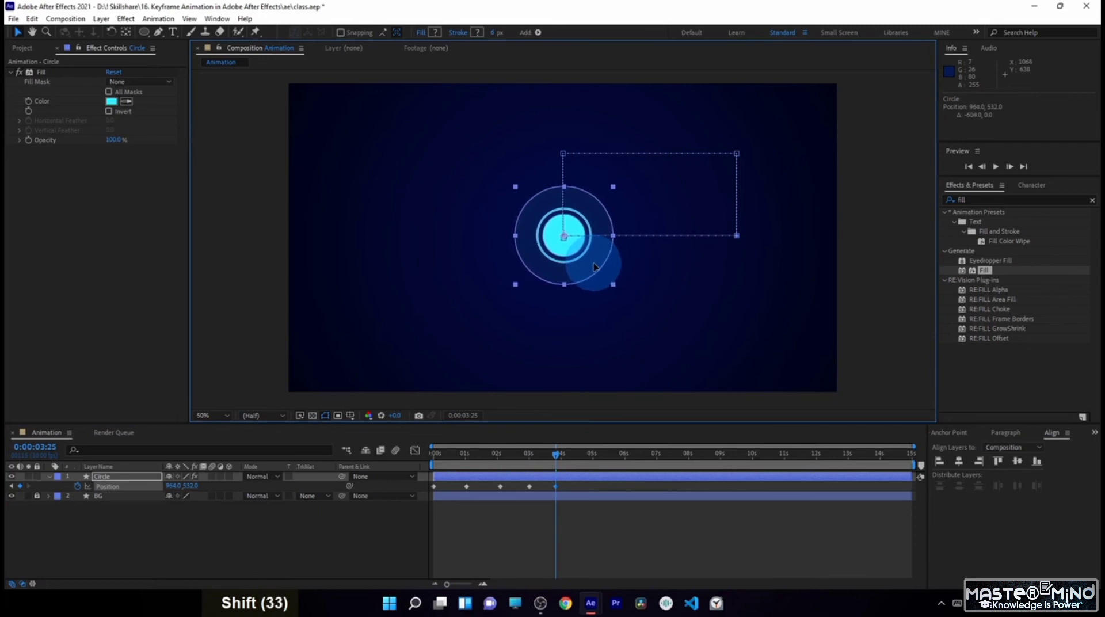
{"action": "left_click_drag", "start_coordinate": [555, 487], "coordinate": [583, 515]}
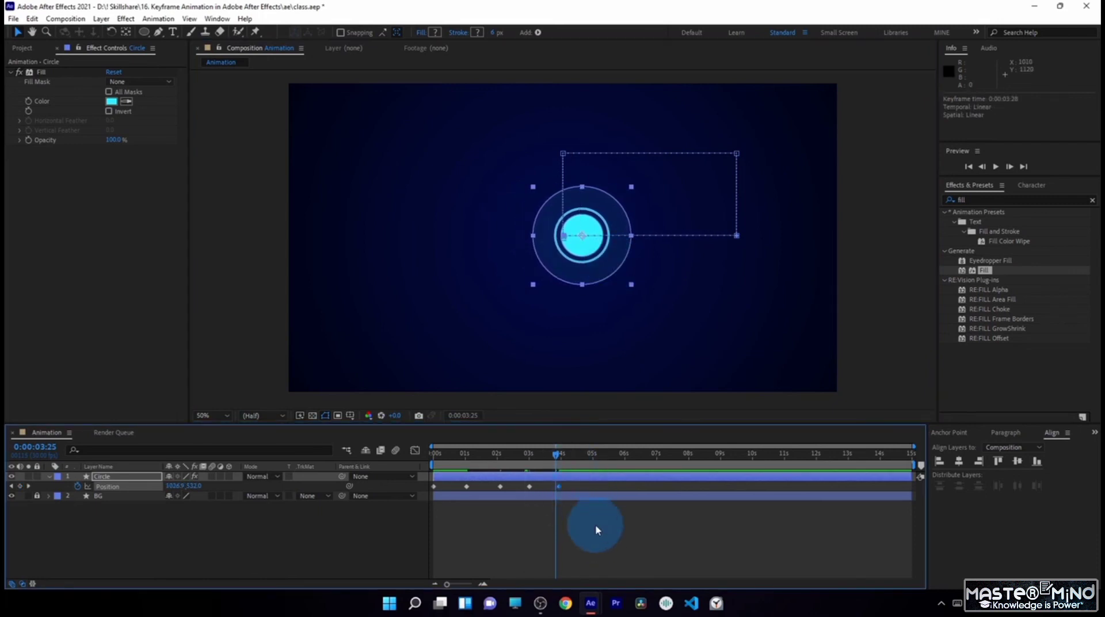
Step: Play back the Circle's rectangular movement and switch to the reference project test.aep
{"action": "key", "text": "space"}
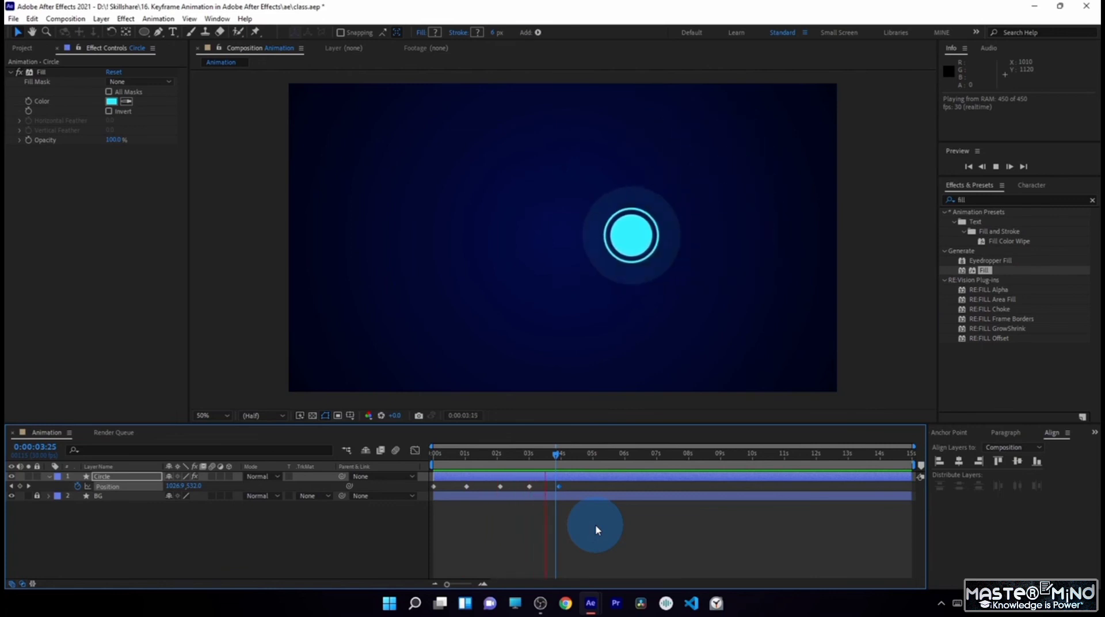
{"action": "key", "text": "0"}
{"action": "key", "text": "alt+Tab"}
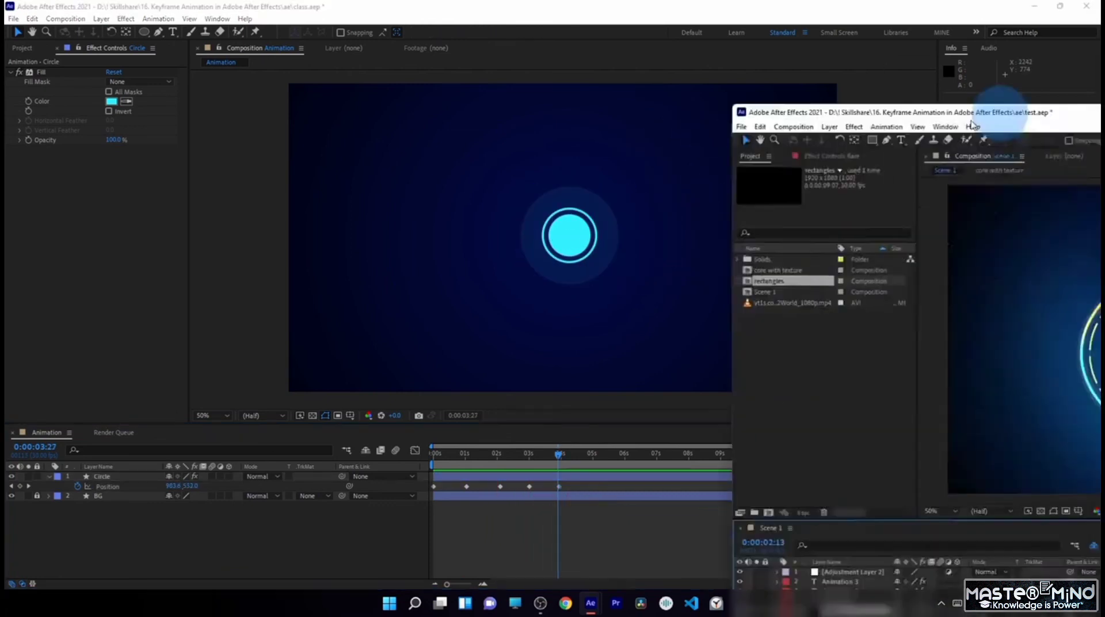
Step: Glance at the reference project test.aep, return to class.aep and scrub through the Circle's rectangular movement
{"action": "left_click_drag", "start_coordinate": [973, 122], "coordinate": [321, 86]}
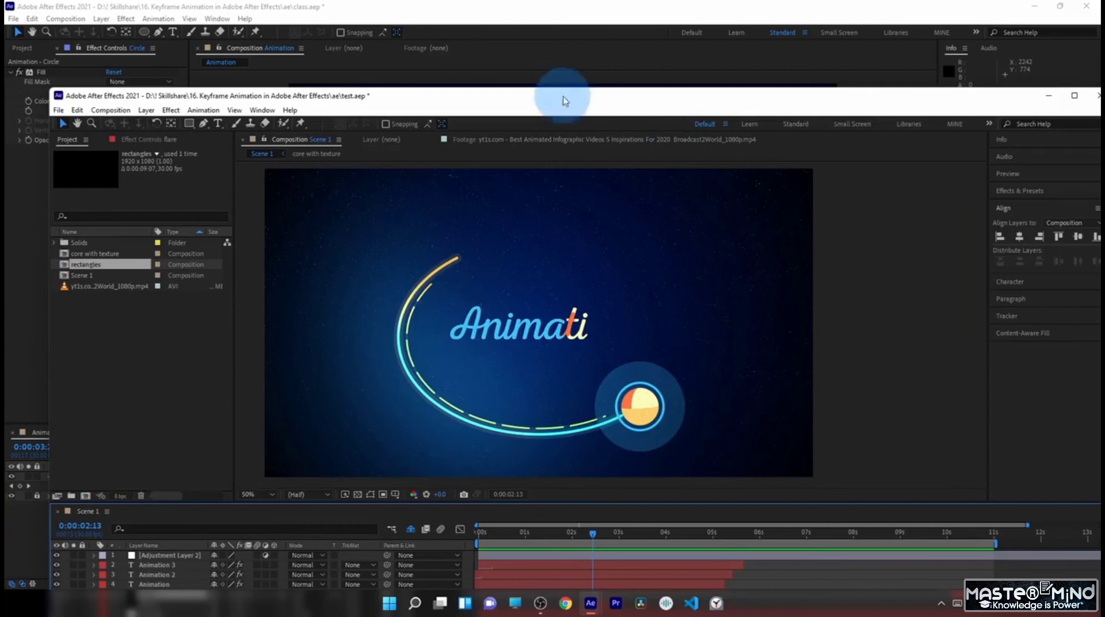
{"action": "left_click_drag", "start_coordinate": [564, 101], "coordinate": [1104, 92]}
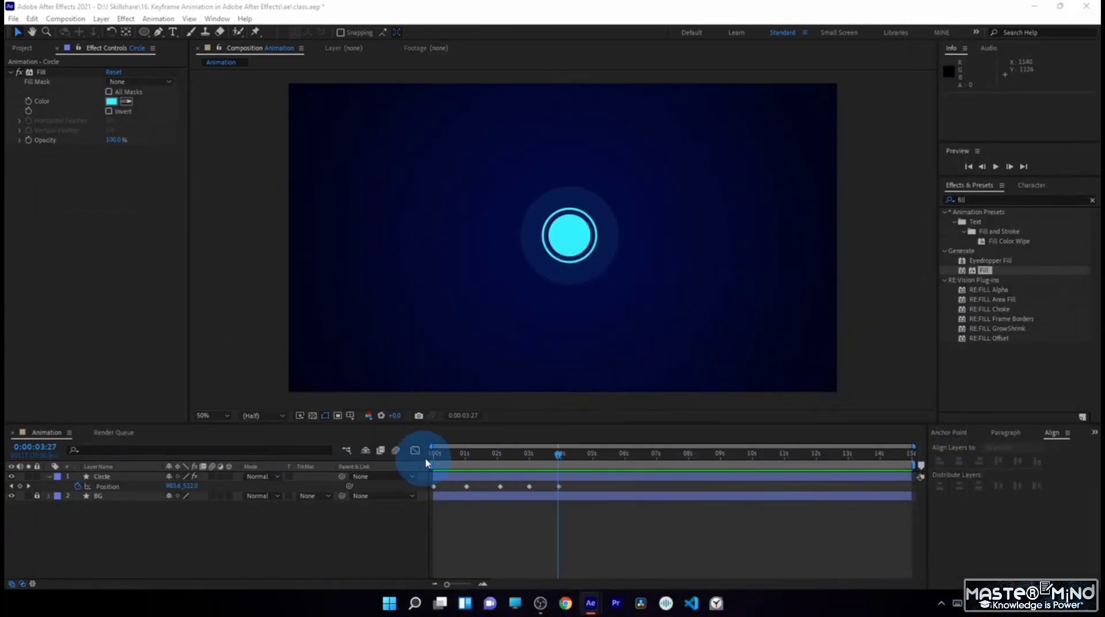
{"action": "left_click_drag", "start_coordinate": [427, 463], "coordinate": [452, 471]}
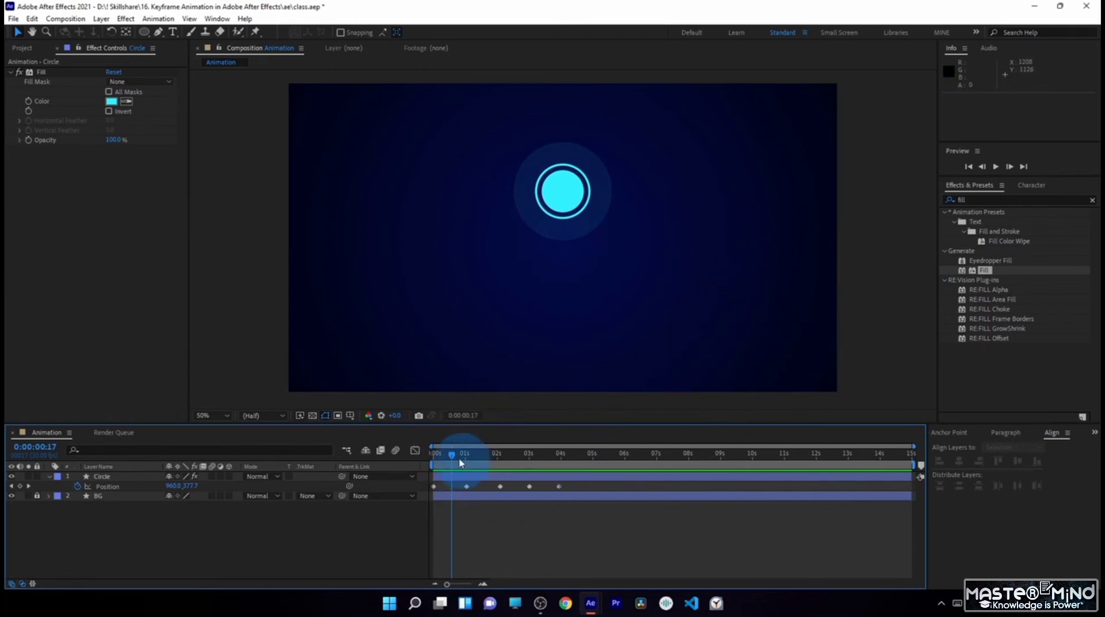
{"action": "left_click_drag", "start_coordinate": [461, 464], "coordinate": [560, 464]}
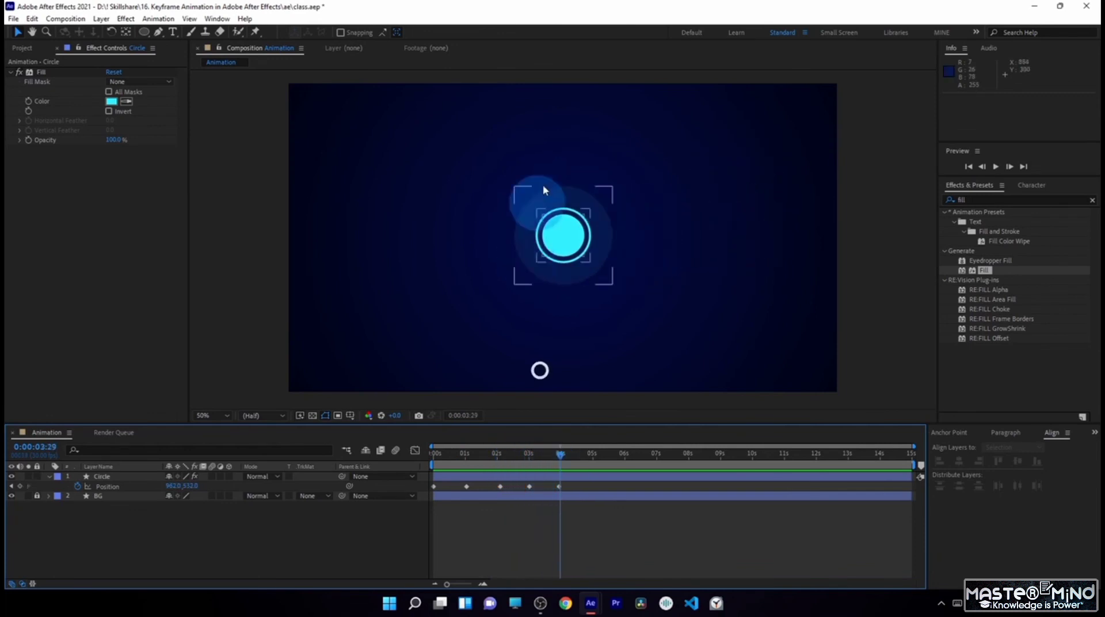
{"action": "left_click_drag", "start_coordinate": [447, 459], "coordinate": [498, 460]}
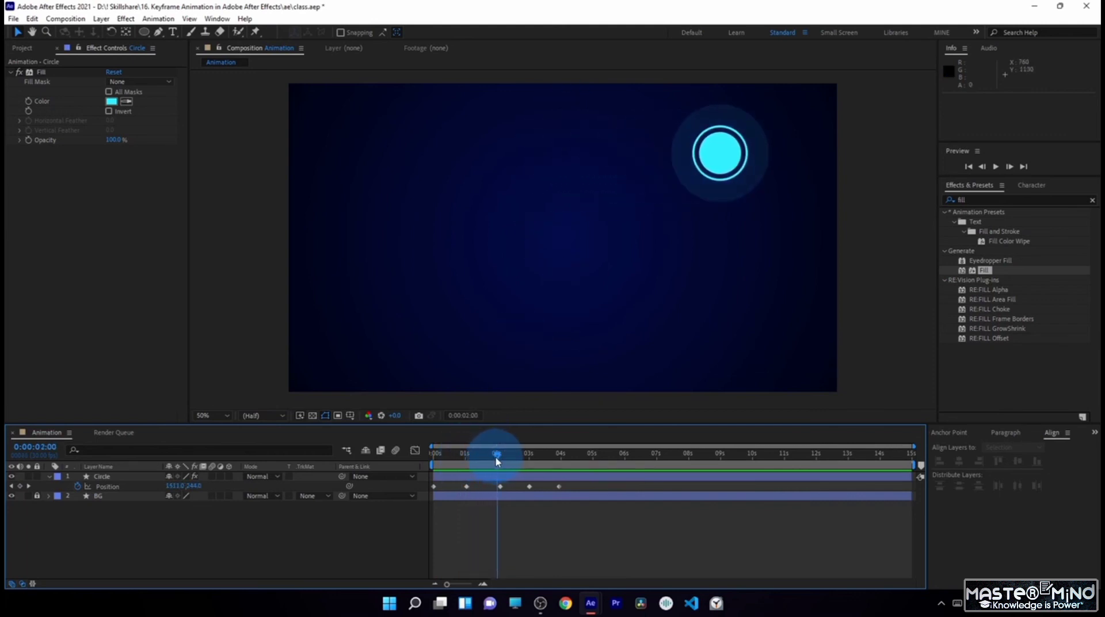
{"action": "left_click", "coordinate": [445, 453]}
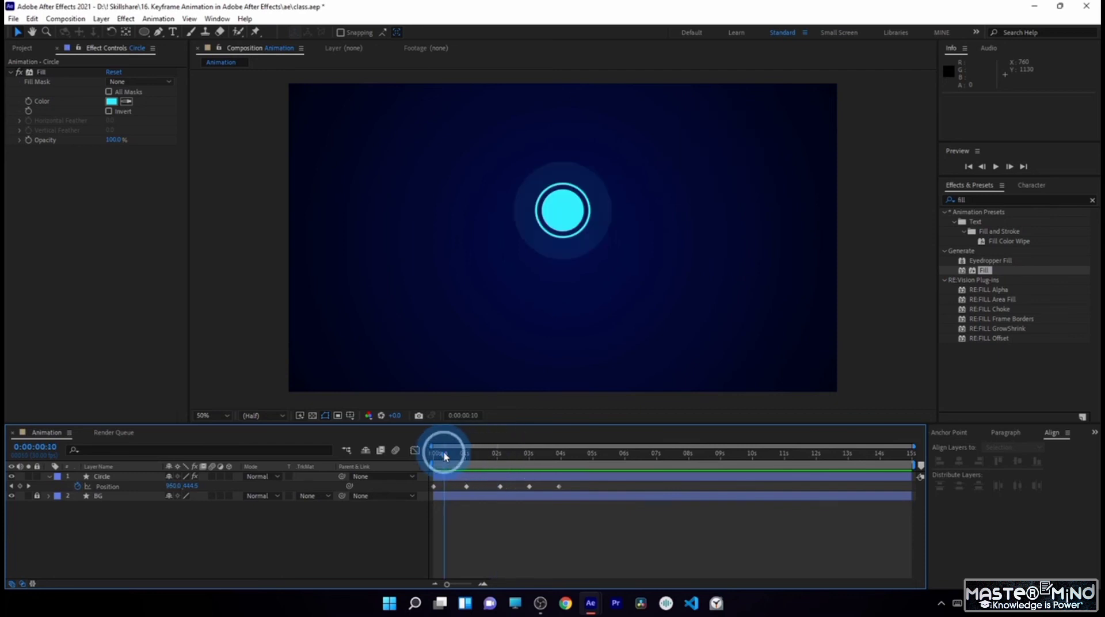
Step: Shift the Circle's Position keyframes after the first one earlier so the second sits at 0:13, and scrub the faster opening move
{"action": "left_click_drag", "start_coordinate": [460, 489], "coordinate": [593, 501]}
{"action": "left_click", "coordinate": [441, 458]}
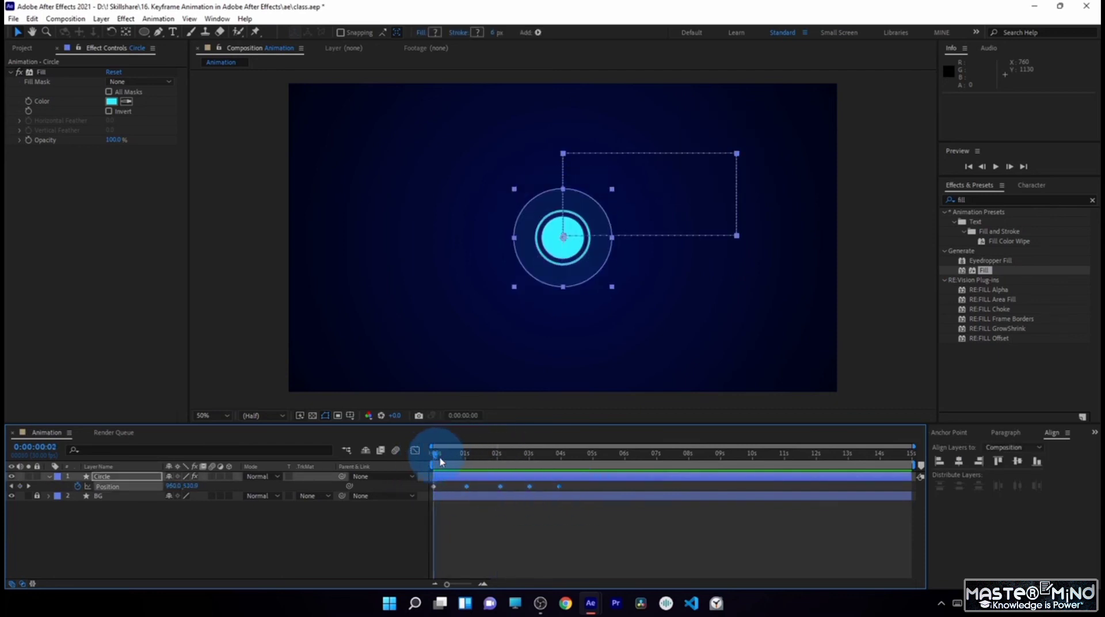
{"action": "left_click_drag", "start_coordinate": [441, 460], "coordinate": [450, 490]}
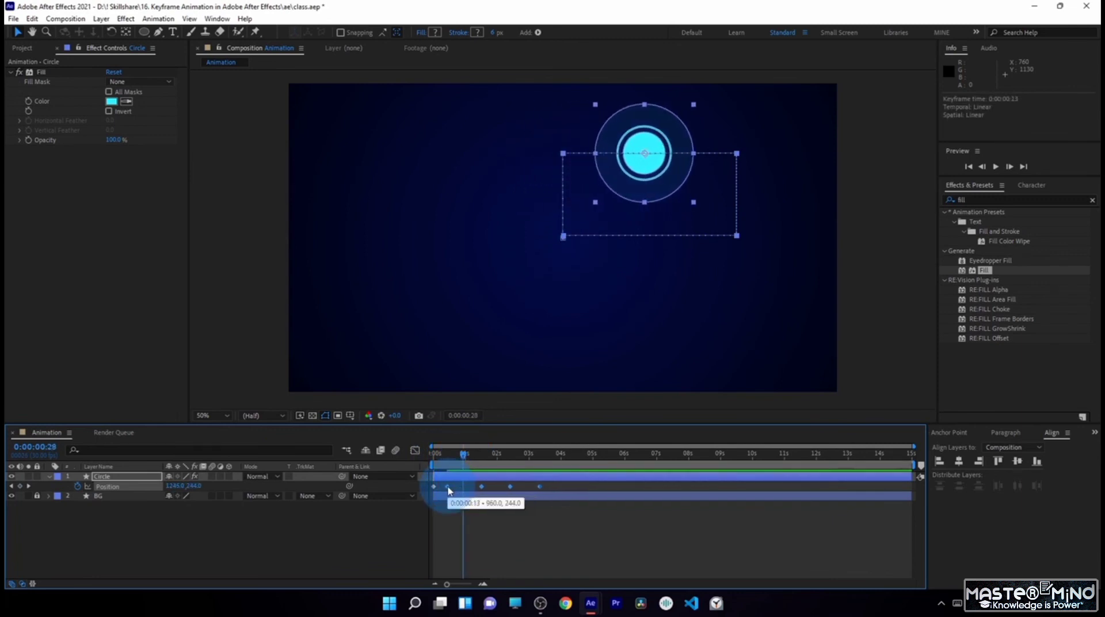
{"action": "left_click", "coordinate": [437, 453]}
{"action": "left_click", "coordinate": [449, 511]}
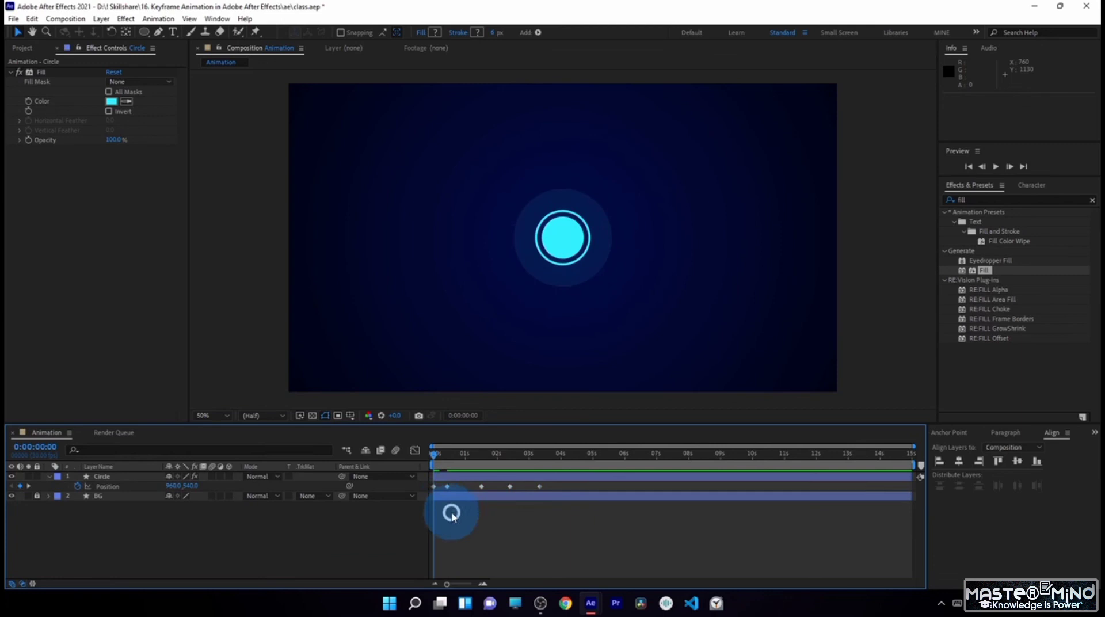
{"action": "left_click", "coordinate": [434, 486]}
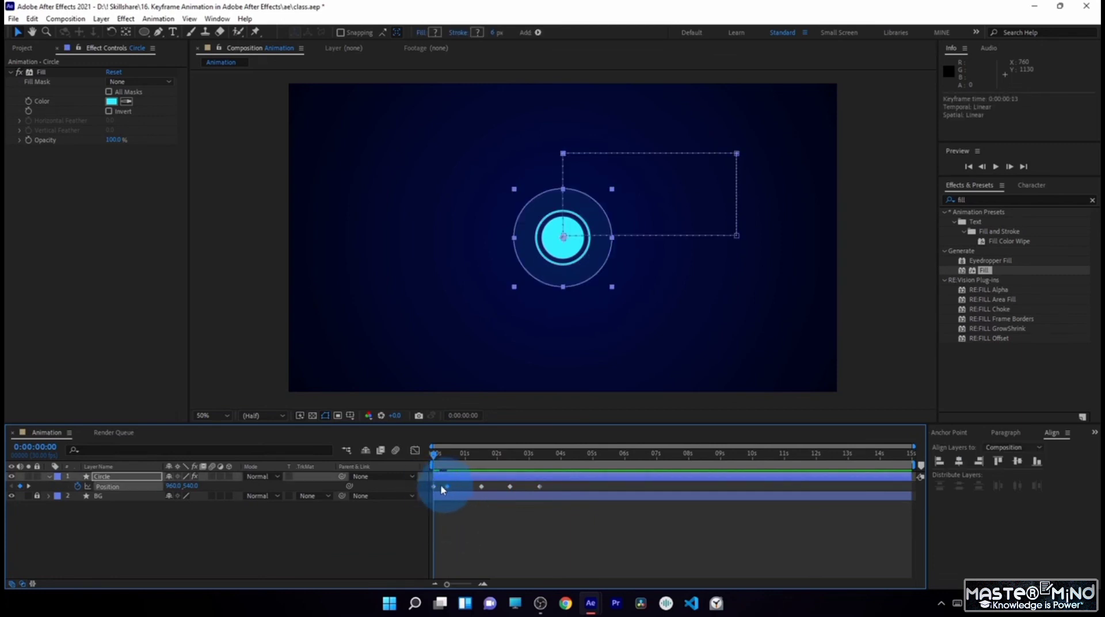
{"action": "left_click_drag", "start_coordinate": [435, 461], "coordinate": [447, 456]}
Step: Select the last three Position keyframes and move them together so the third sits at 3:06, checking the slower move
{"action": "left_click", "coordinate": [466, 487]}
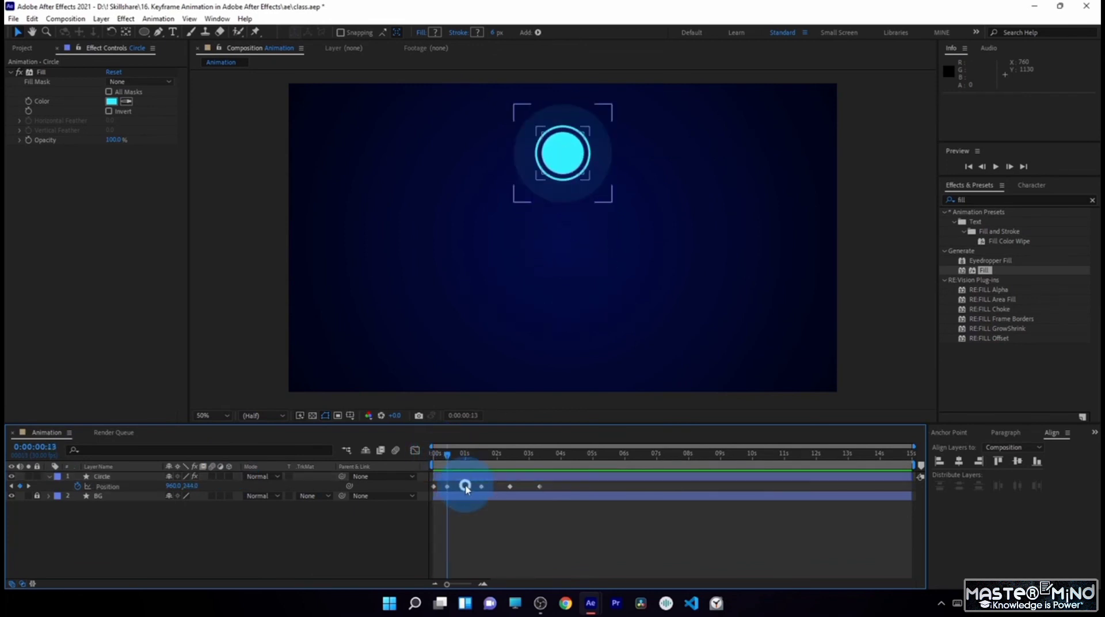
{"action": "left_click_drag", "start_coordinate": [474, 490], "coordinate": [517, 501]}
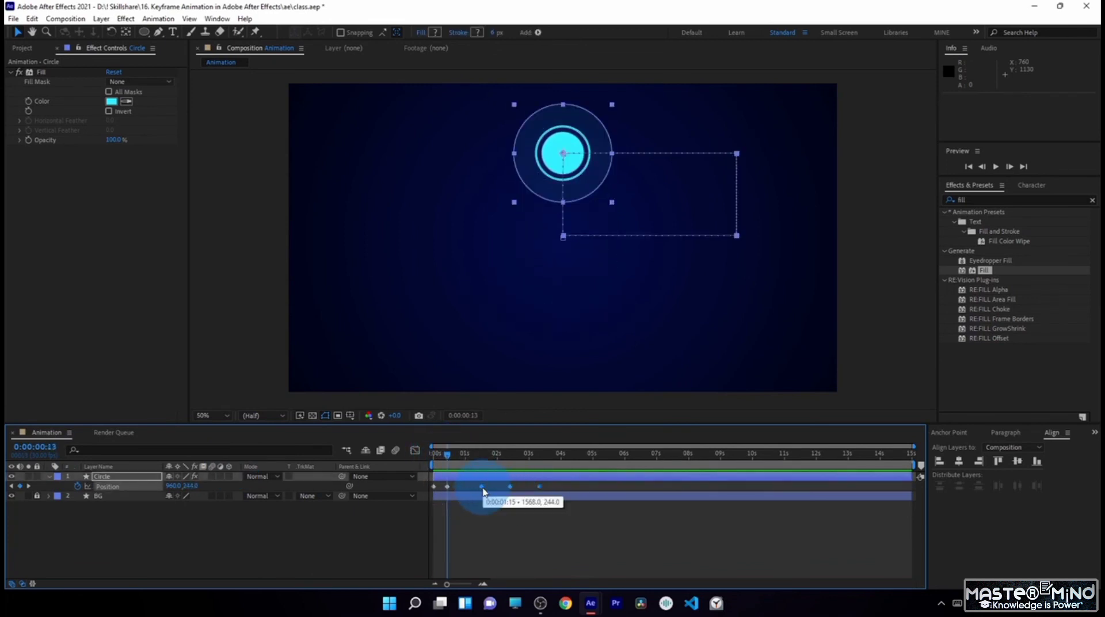
{"action": "left_click", "coordinate": [516, 494]}
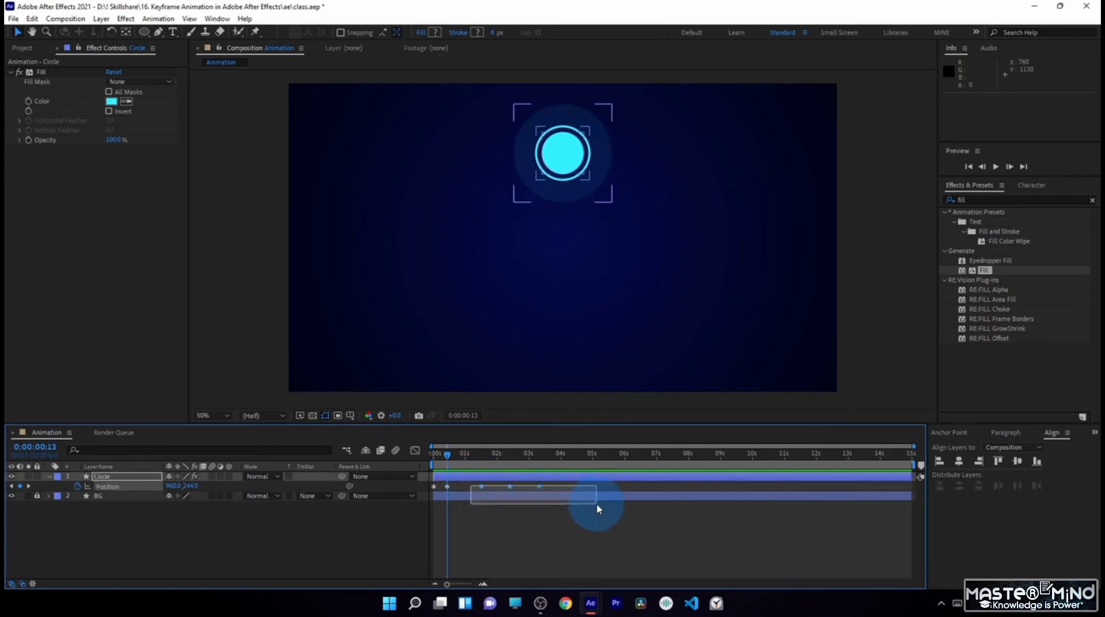
{"action": "left_click", "coordinate": [489, 486]}
{"action": "left_click", "coordinate": [481, 487]}
{"action": "left_click_drag", "start_coordinate": [481, 487], "coordinate": [537, 496]}
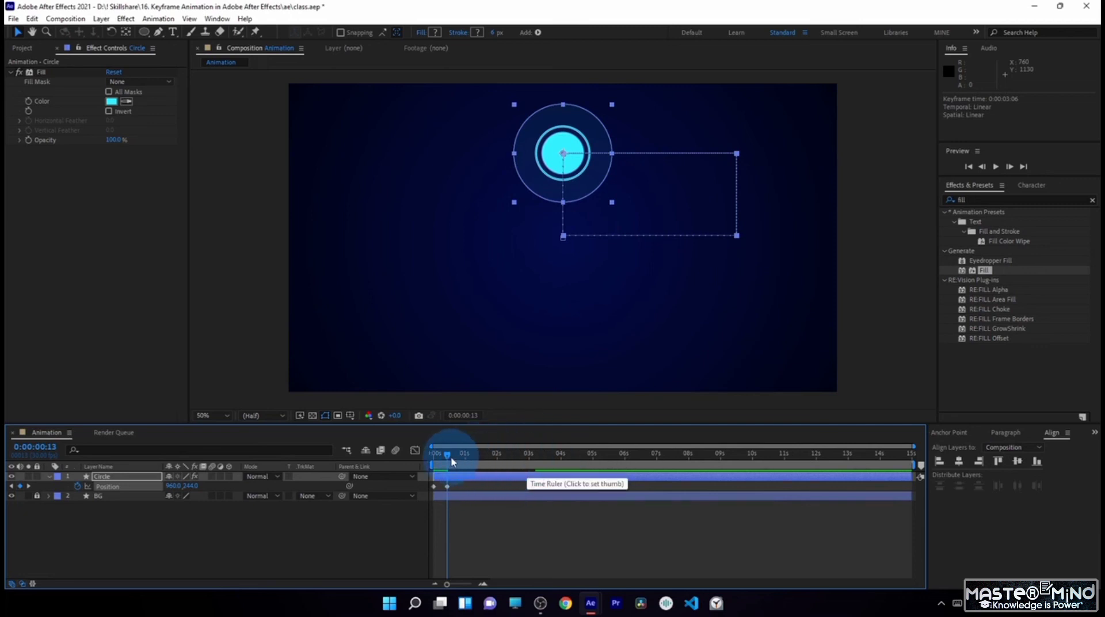
{"action": "left_click_drag", "start_coordinate": [451, 457], "coordinate": [526, 461]}
{"action": "key", "text": "F2"}
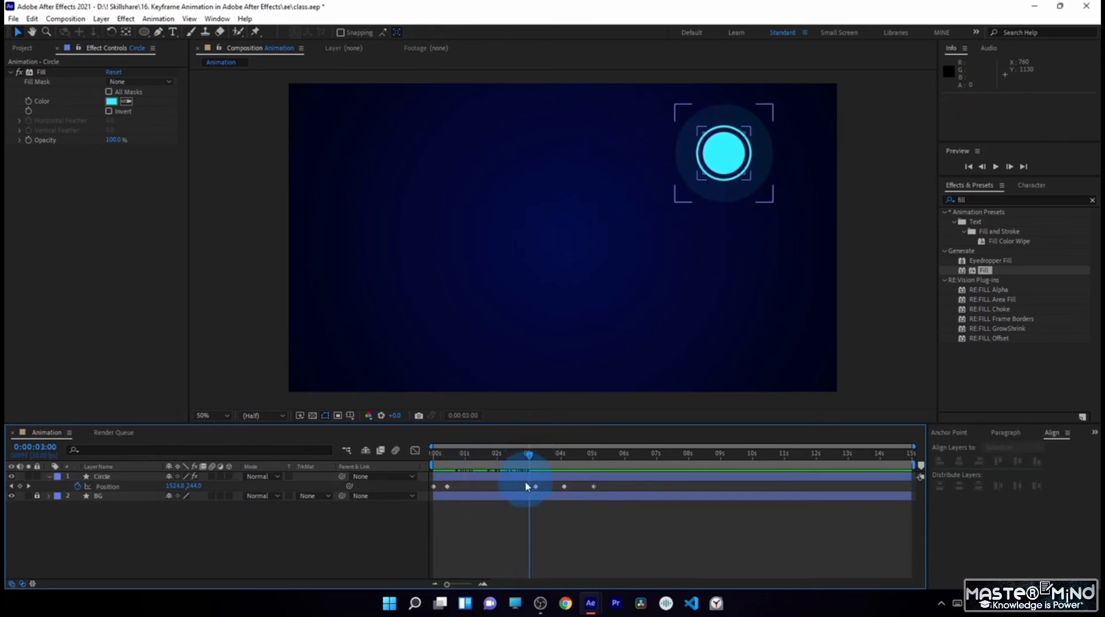
Step: Shift the last three Position keyframes slightly earlier so the third sits at about 3:02, and scrub towards it
{"action": "left_click", "coordinate": [528, 491]}
{"action": "left_click_drag", "start_coordinate": [525, 481], "coordinate": [667, 506]}
{"action": "left_click_drag", "start_coordinate": [536, 486], "coordinate": [602, 495]}
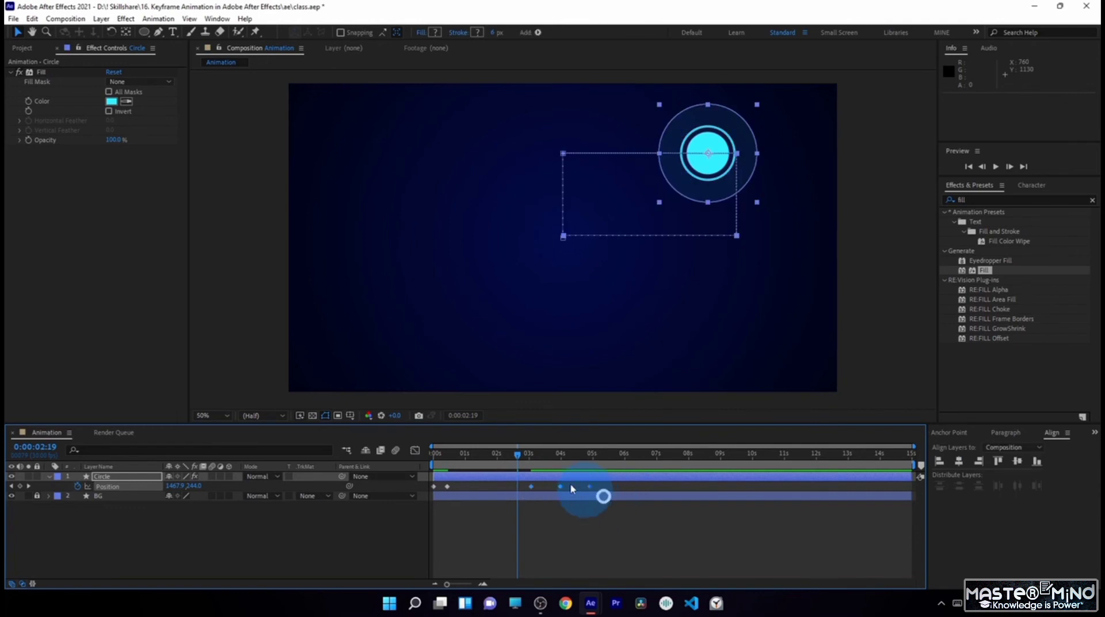
{"action": "left_click_drag", "start_coordinate": [518, 454], "coordinate": [533, 467]}
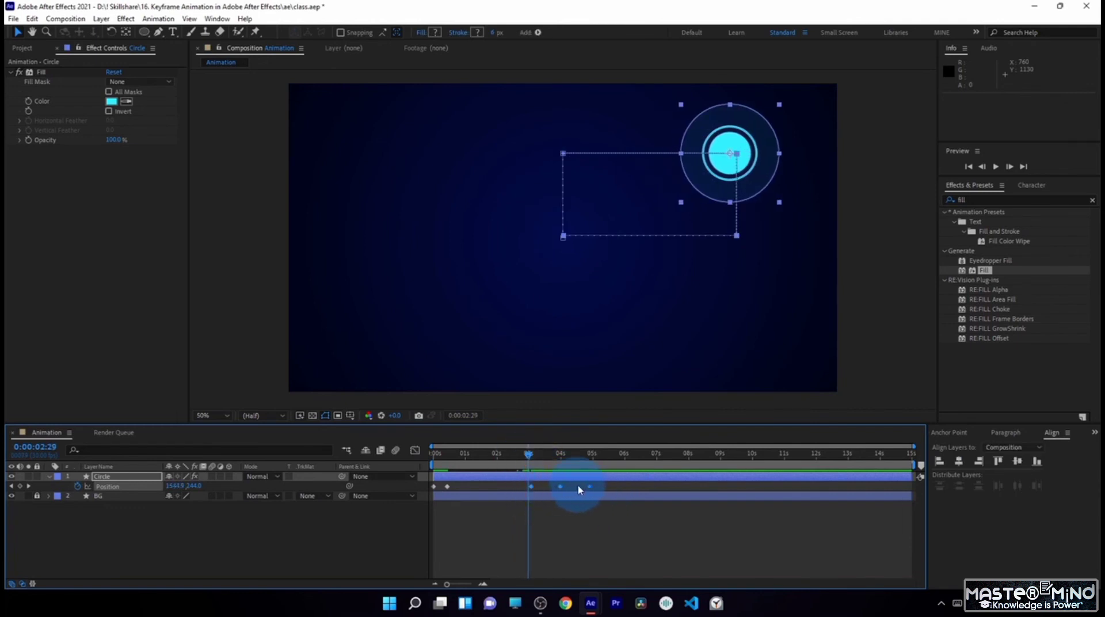
Step: Try retiming only the Circle's third Position keyframe to 3:18, and undo that move
{"action": "left_click_drag", "start_coordinate": [534, 457], "coordinate": [555, 494]}
{"action": "left_click", "coordinate": [514, 486]}
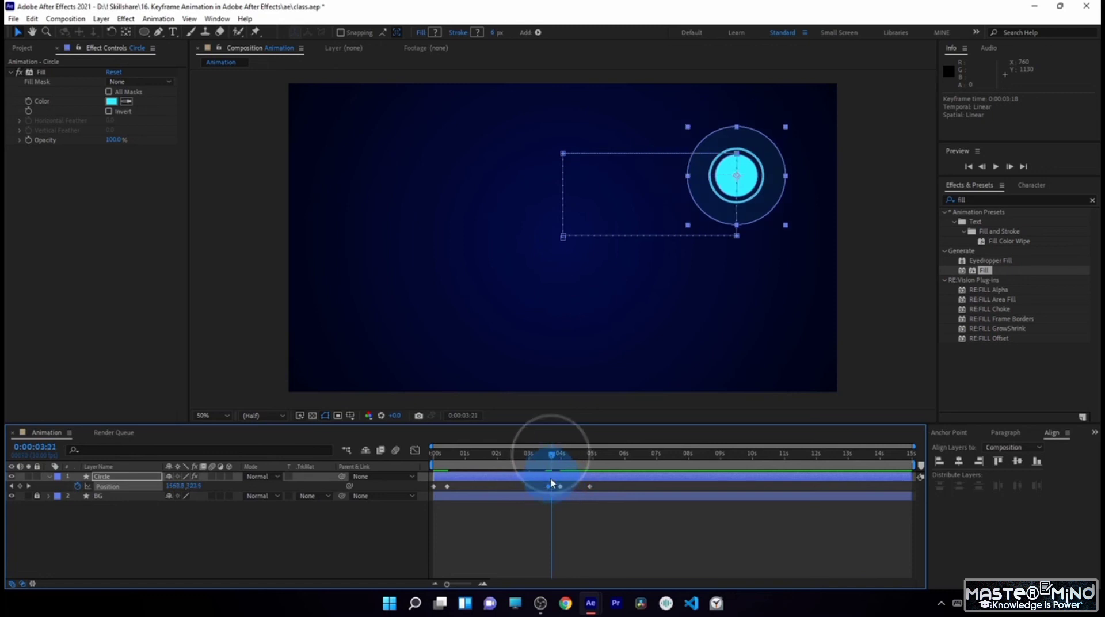
{"action": "key", "text": "ctrl+z"}
{"action": "left_click", "coordinate": [543, 520]}
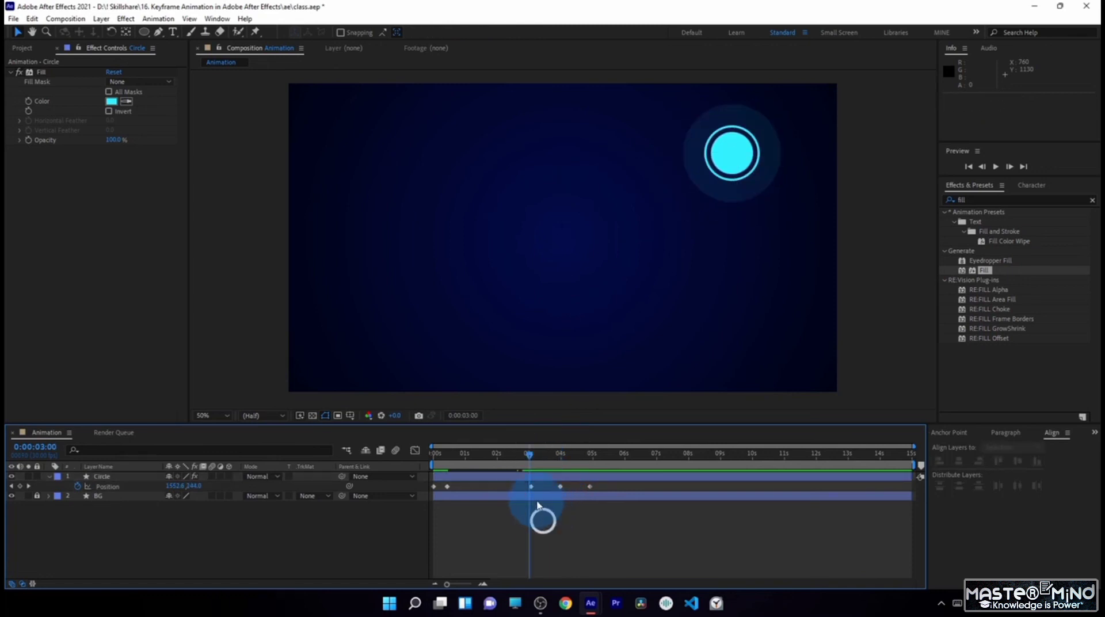
Step: Scrub the Circle's opening move, select the Position keyframes from the second onward and review the movement up to 3:12
{"action": "left_click", "coordinate": [443, 454]}
{"action": "left_click_drag", "start_coordinate": [443, 459], "coordinate": [443, 467]}
{"action": "left_click", "coordinate": [446, 488]}
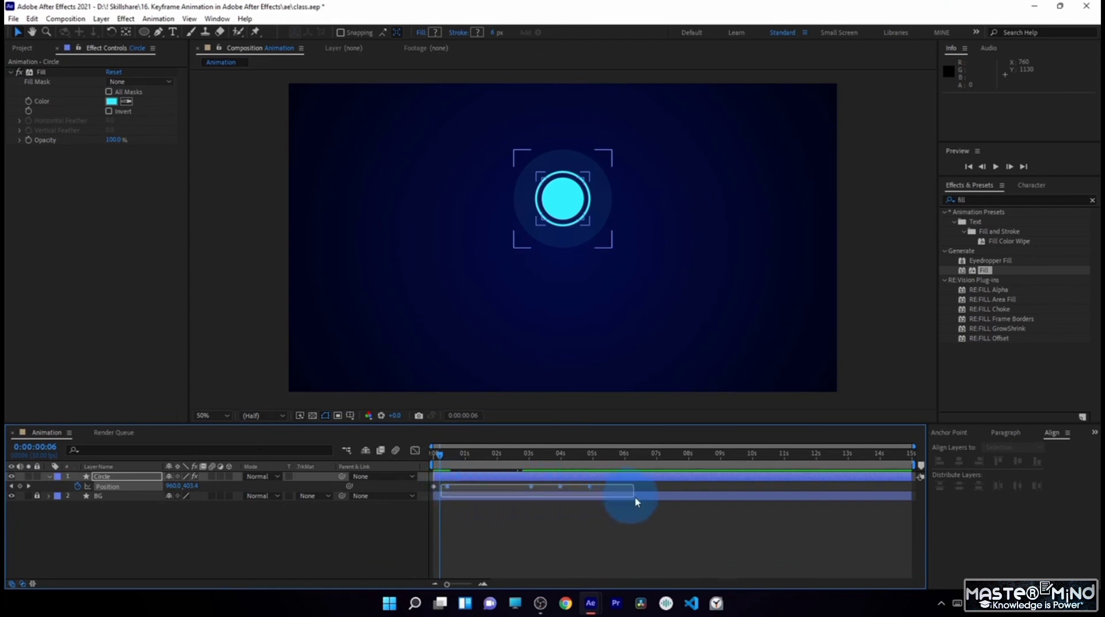
{"action": "left_click_drag", "start_coordinate": [635, 502], "coordinate": [669, 499]}
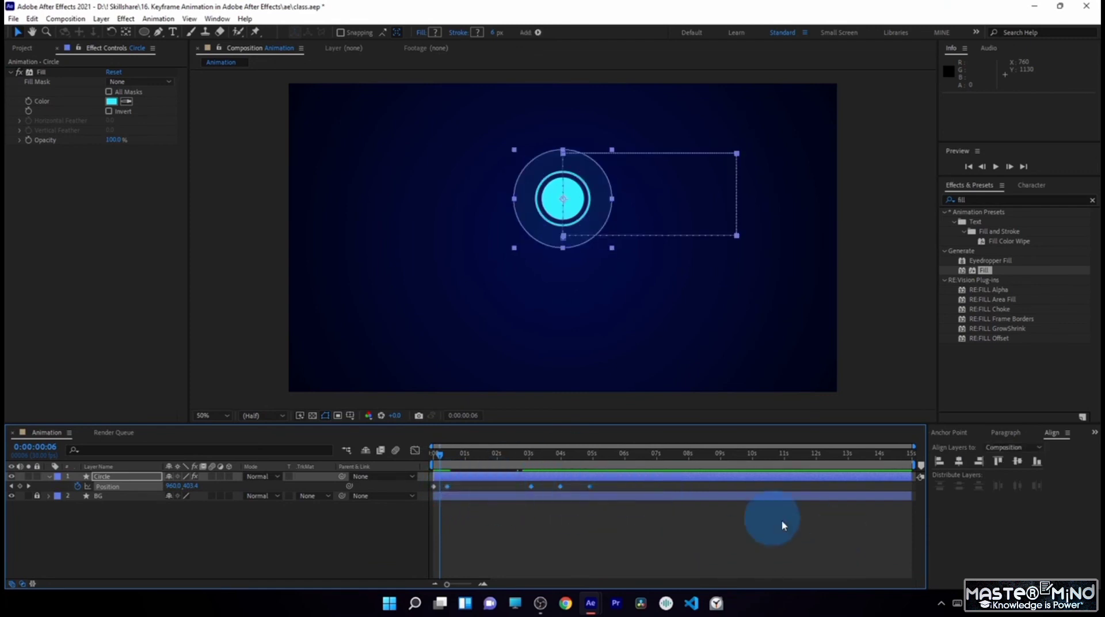
{"action": "left_click", "coordinate": [470, 479]}
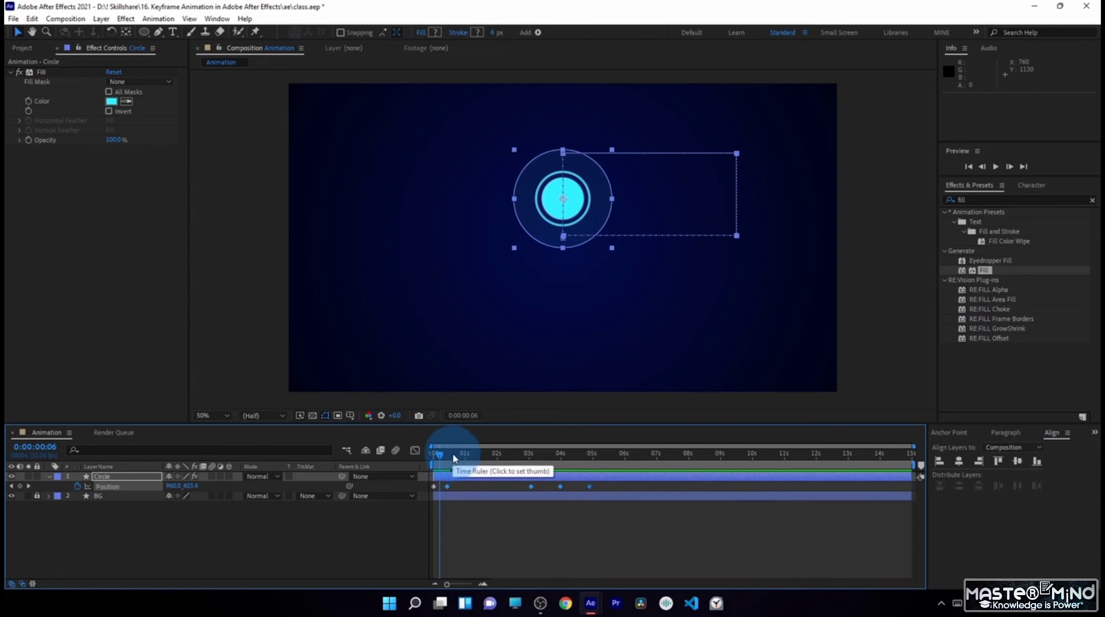
{"action": "left_click_drag", "start_coordinate": [455, 458], "coordinate": [541, 461]}
Step: Move the last two Position keyframes together so the fourth sits at 5:03, and check the final segment
{"action": "left_click", "coordinate": [547, 488]}
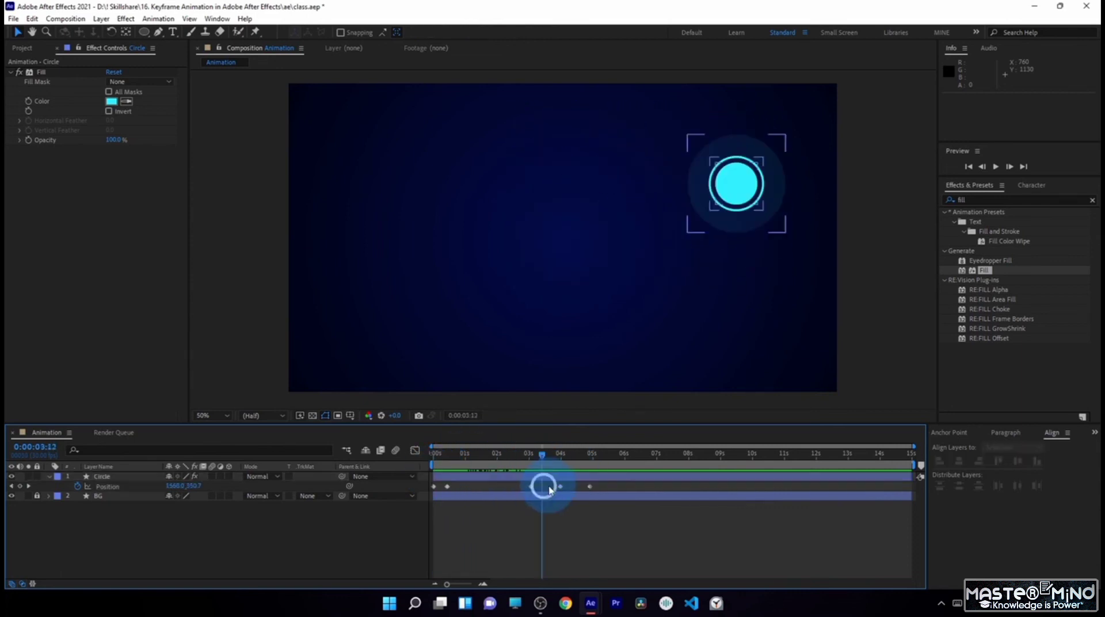
{"action": "left_click_drag", "start_coordinate": [624, 506], "coordinate": [597, 494]}
{"action": "left_click_drag", "start_coordinate": [595, 454], "coordinate": [609, 455]}
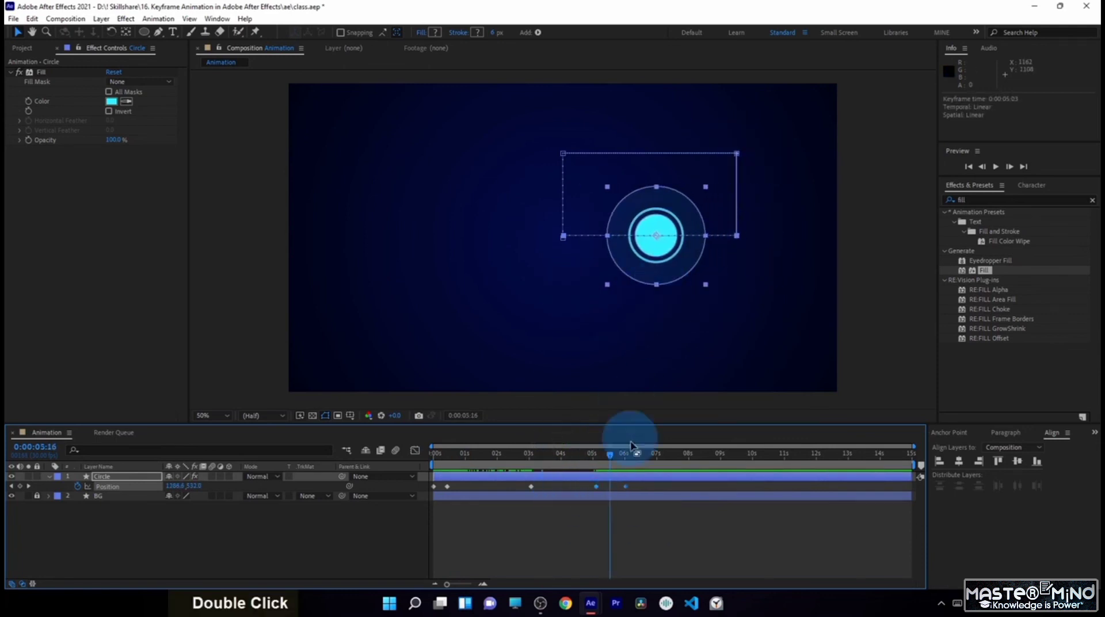
{"action": "left_click", "coordinate": [641, 487]}
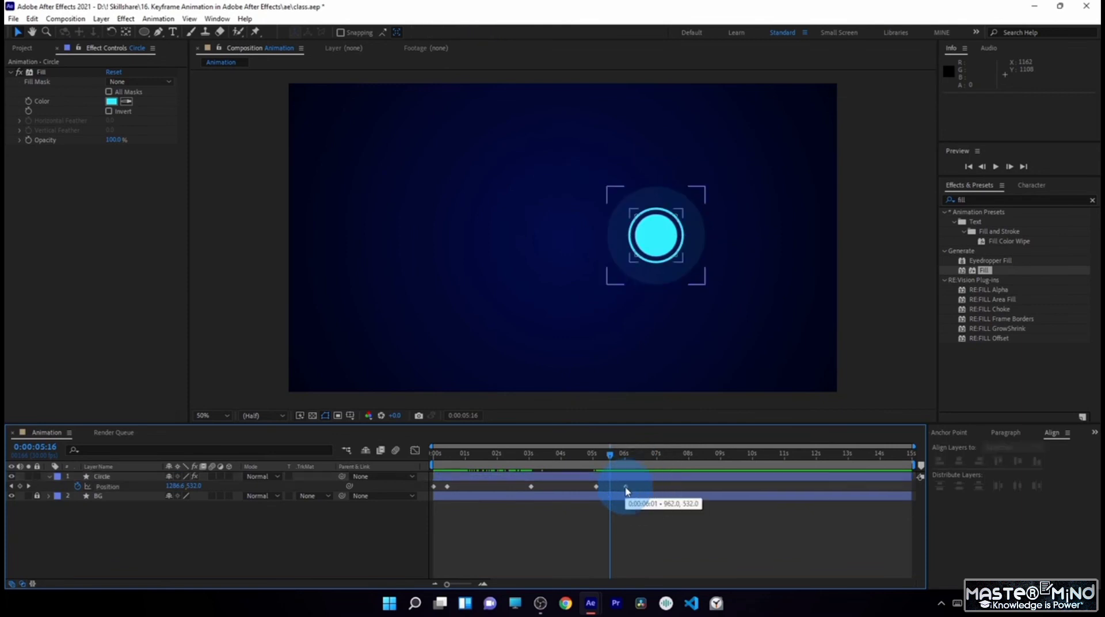
Step: Retime the last Position keyframe to about 5:12 and play back the Circle's movement
{"action": "left_click_drag", "start_coordinate": [628, 491], "coordinate": [608, 491]}
{"action": "left_click", "coordinate": [616, 486]}
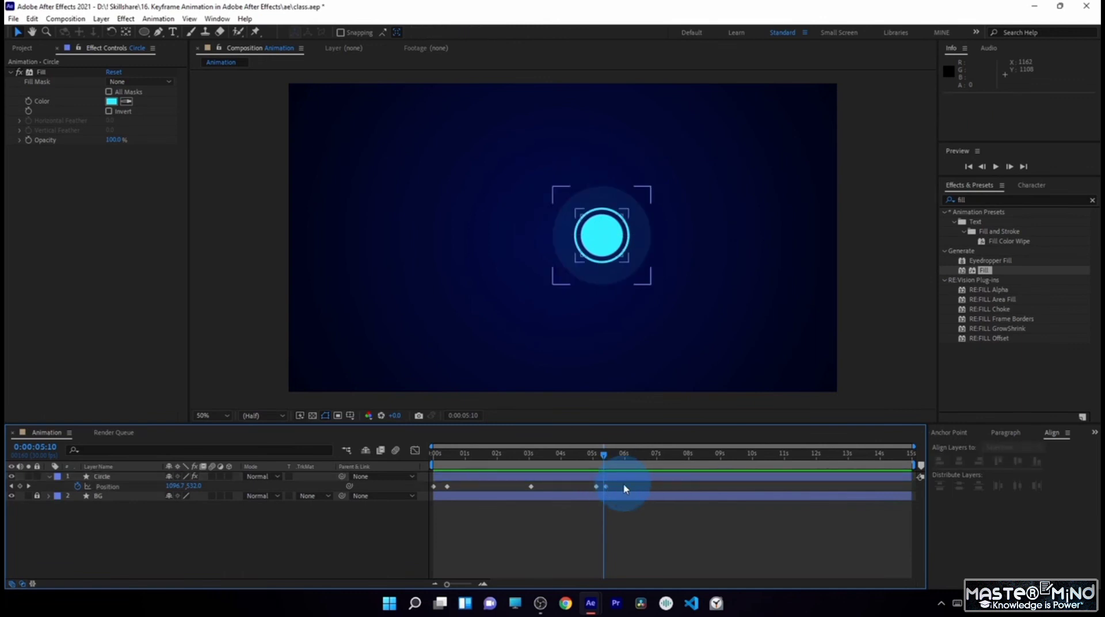
{"action": "key", "text": "KP_0"}
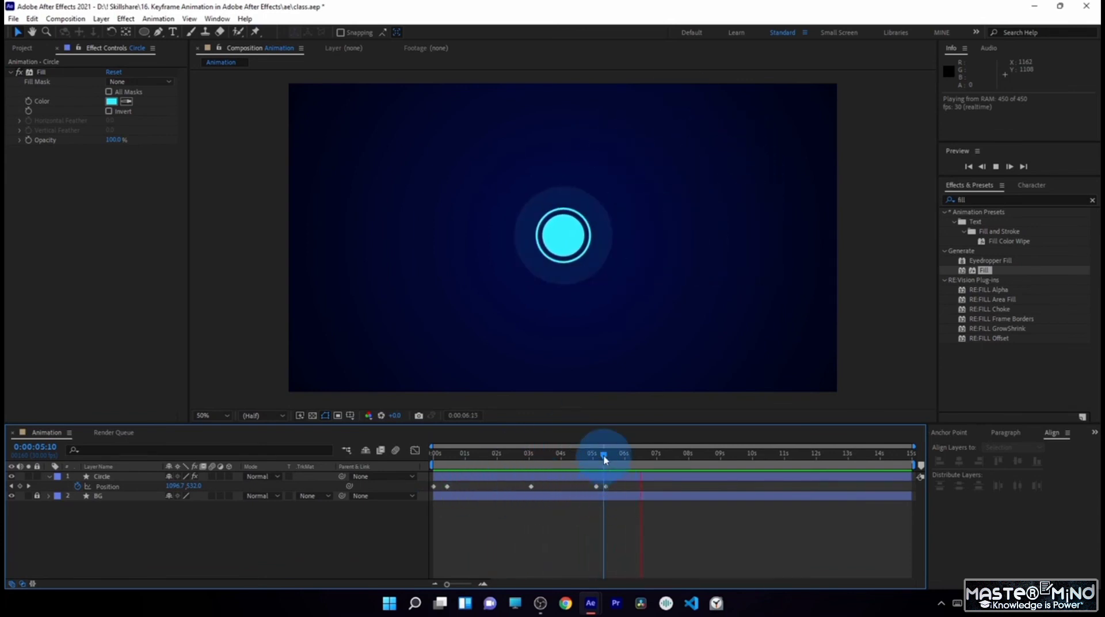
Step: Space the Circle's Position keyframes more evenly at about 1:05, 2:12, 3:14 and 4:18, and preview the movement
{"action": "left_click_drag", "start_coordinate": [603, 455], "coordinate": [509, 487]}
{"action": "mouse_move", "coordinate": [595, 487]}
{"action": "left_mouse_down"}
{"action": "mouse_move", "coordinate": [544, 487]}
{"action": "mouse_move", "coordinate": [580, 486]}
{"action": "left_mouse_up"}
{"action": "key", "text": "KP_0"}
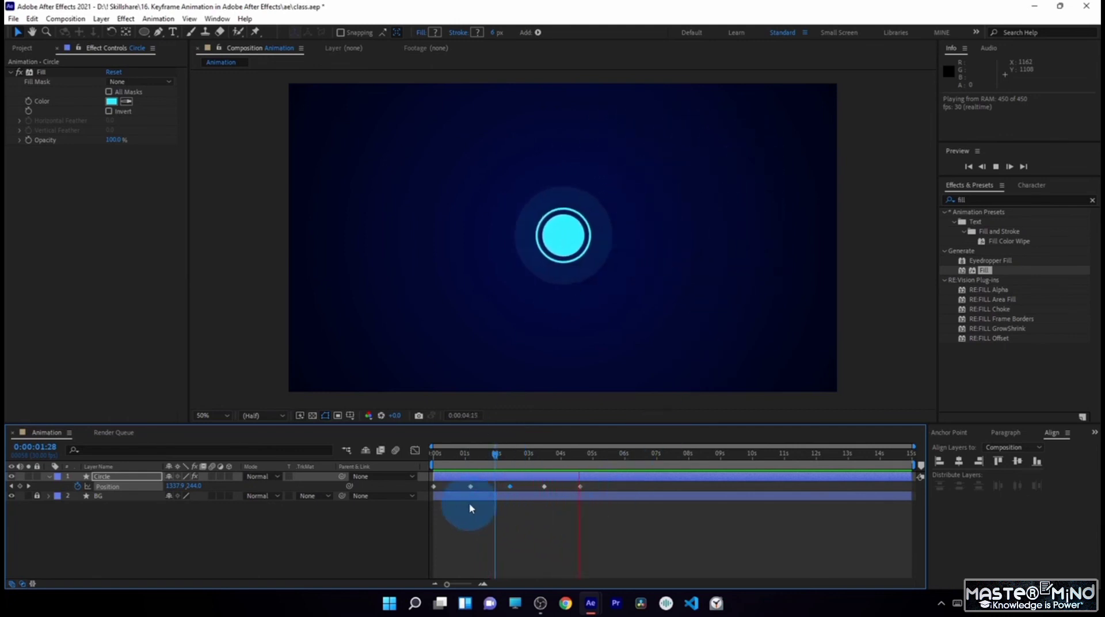
{"action": "key", "text": "space"}
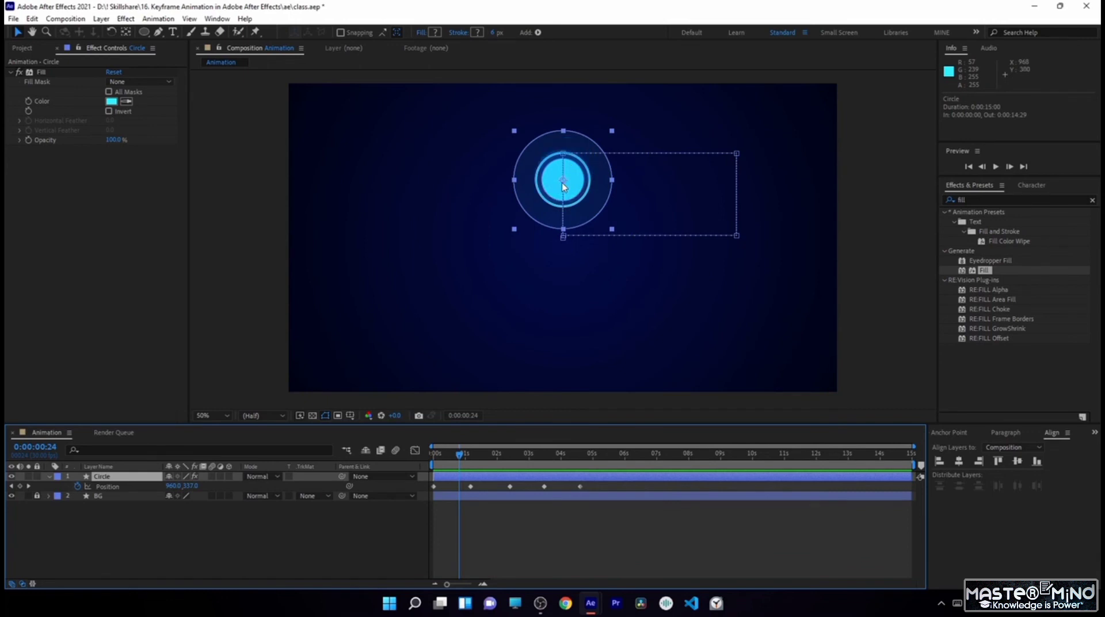
Step: Move the last three Position keyframes so the third sits at 3:04, and examine the motion path's dot spacing near the second keyframe
{"action": "key", "text": "space"}
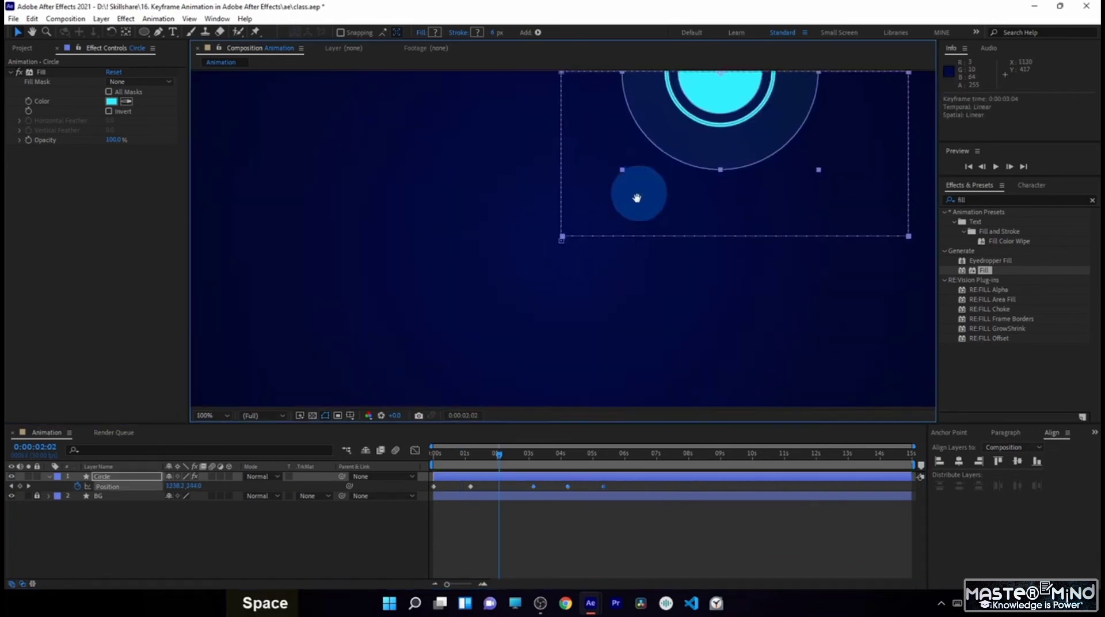
{"action": "left_click_drag", "start_coordinate": [636, 192], "coordinate": [572, 278]}
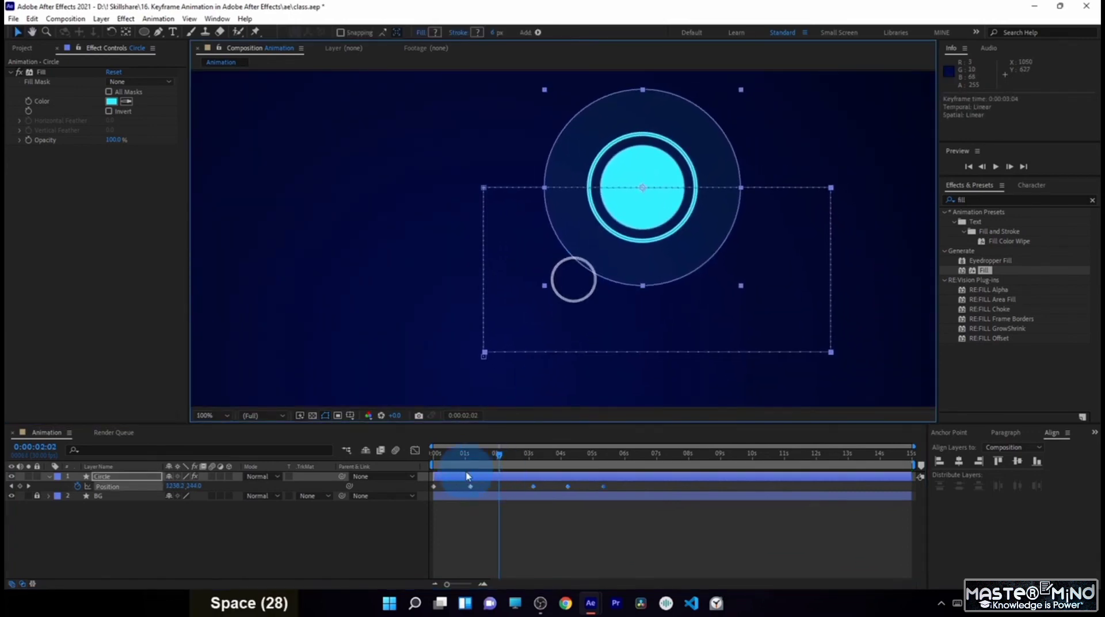
{"action": "left_click_drag", "start_coordinate": [440, 455], "coordinate": [486, 455]}
{"action": "scroll", "coordinate": [491, 222], "scroll_direction": "up", "scroll_amount": 1}
{"action": "key", "text": "space"}
{"action": "left_click_drag", "start_coordinate": [491, 222], "coordinate": [489, 259]}
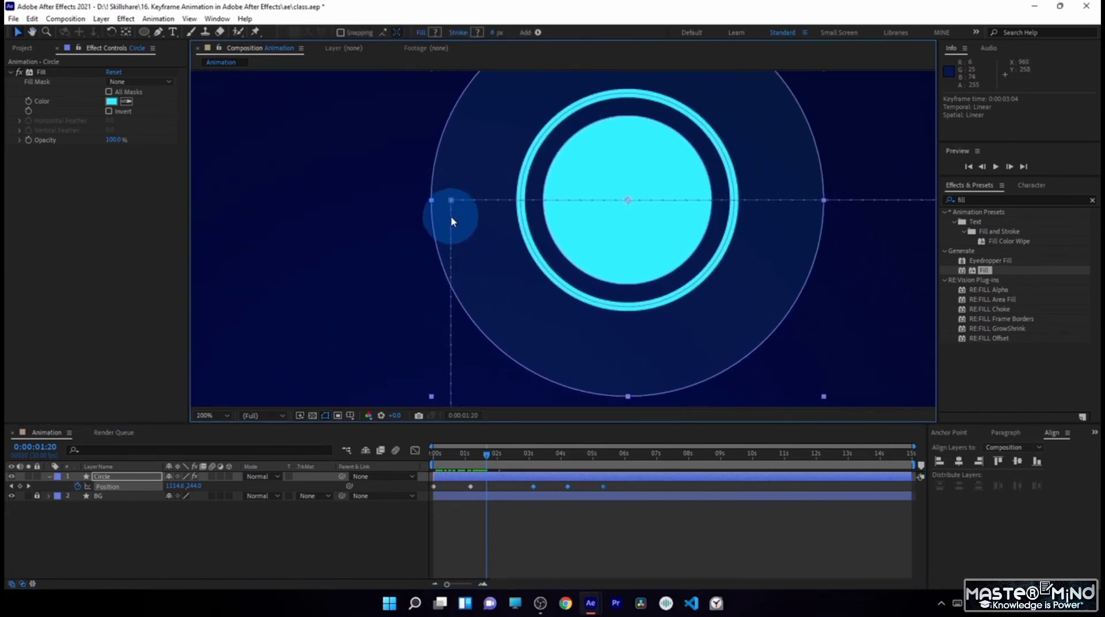
Step: Shift the last three Position keyframes so the third sits at 3:09, retime the last to 6:26, and compare the path's dot spacing
{"action": "left_click_drag", "start_coordinate": [533, 486], "coordinate": [538, 484]}
{"action": "left_click_drag", "start_coordinate": [832, 292], "coordinate": [678, 274]}
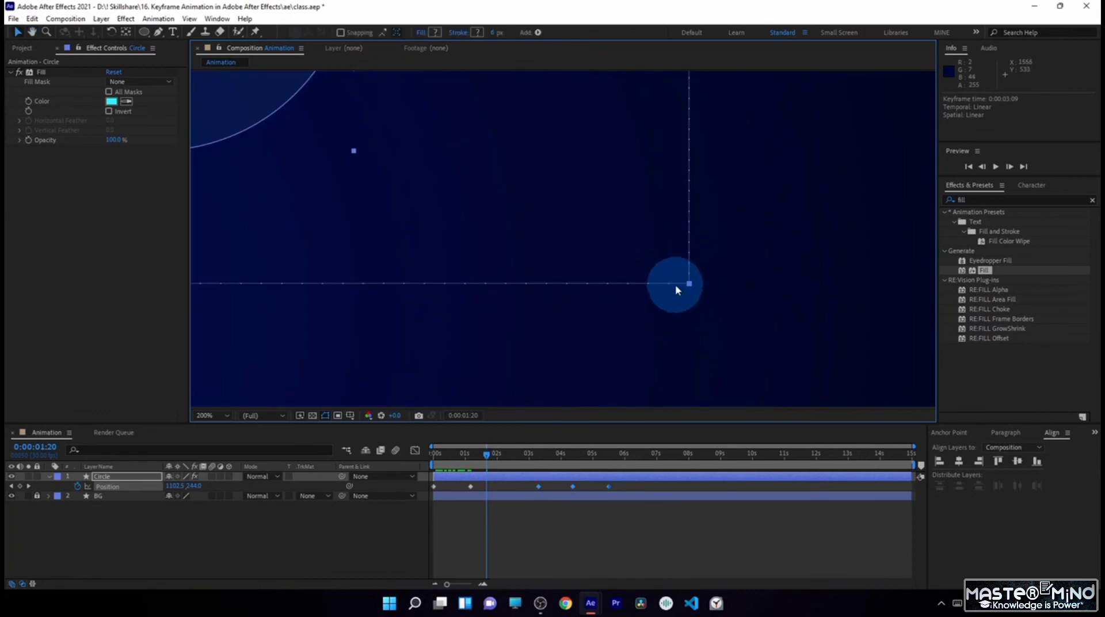
{"action": "left_click", "coordinate": [623, 488]}
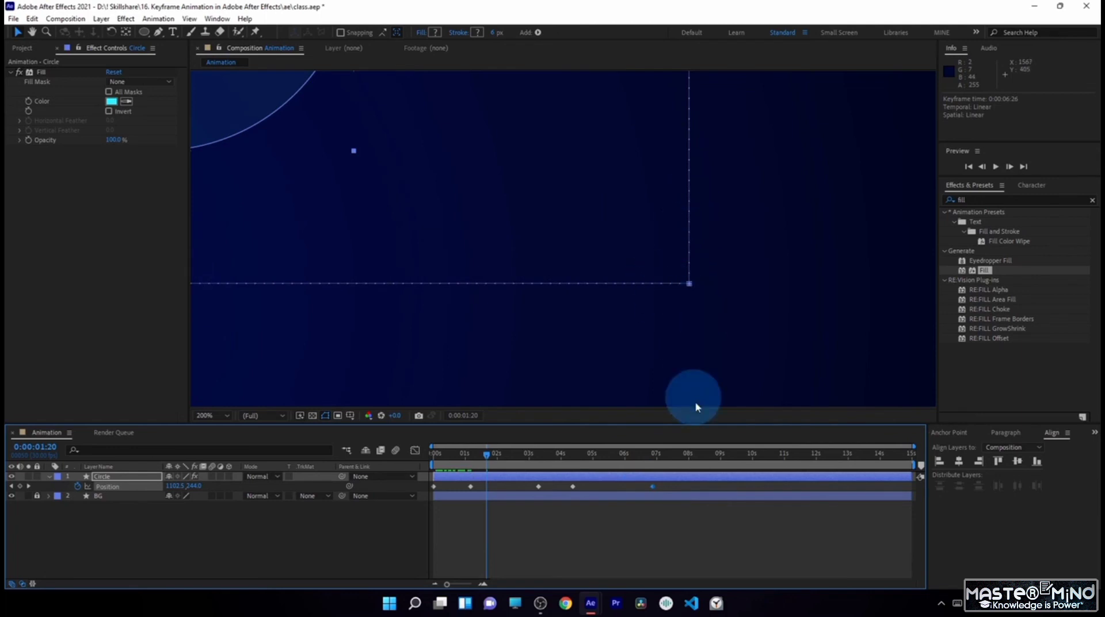
{"action": "scroll", "coordinate": [564, 203], "scroll_direction": "down", "scroll_amount": 2}
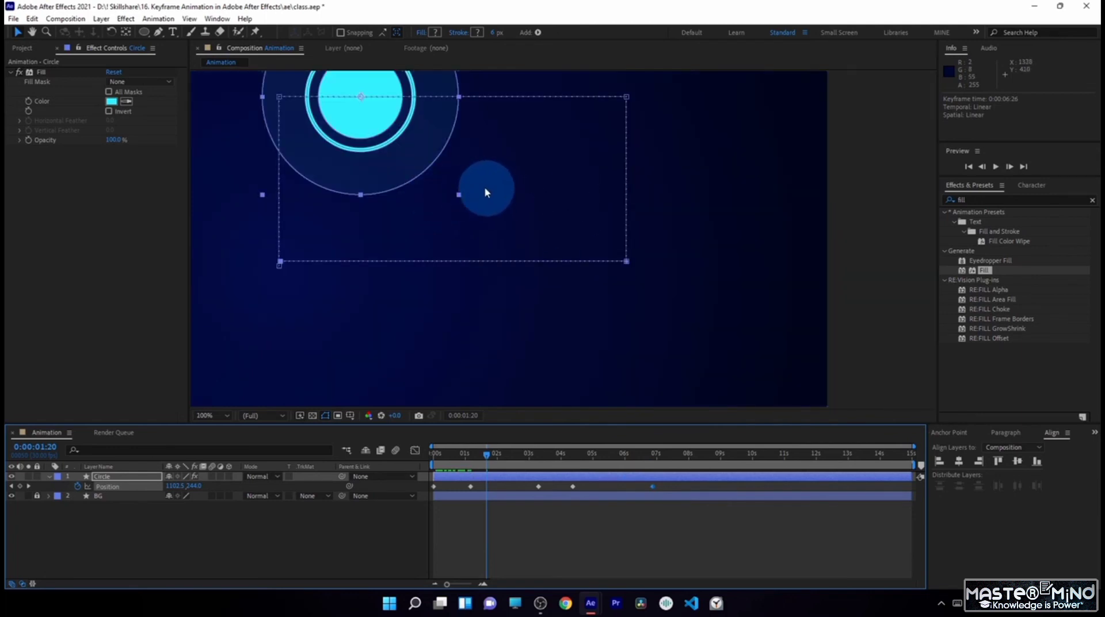
Step: Play back the Circle's animation and scrub from the start to 2:14 to examine its speed between Position keyframes
{"action": "key", "text": "space"}
{"action": "scroll", "coordinate": [660, 320], "scroll_direction": "down", "scroll_amount": 1}
{"action": "key", "text": "KP_0"}
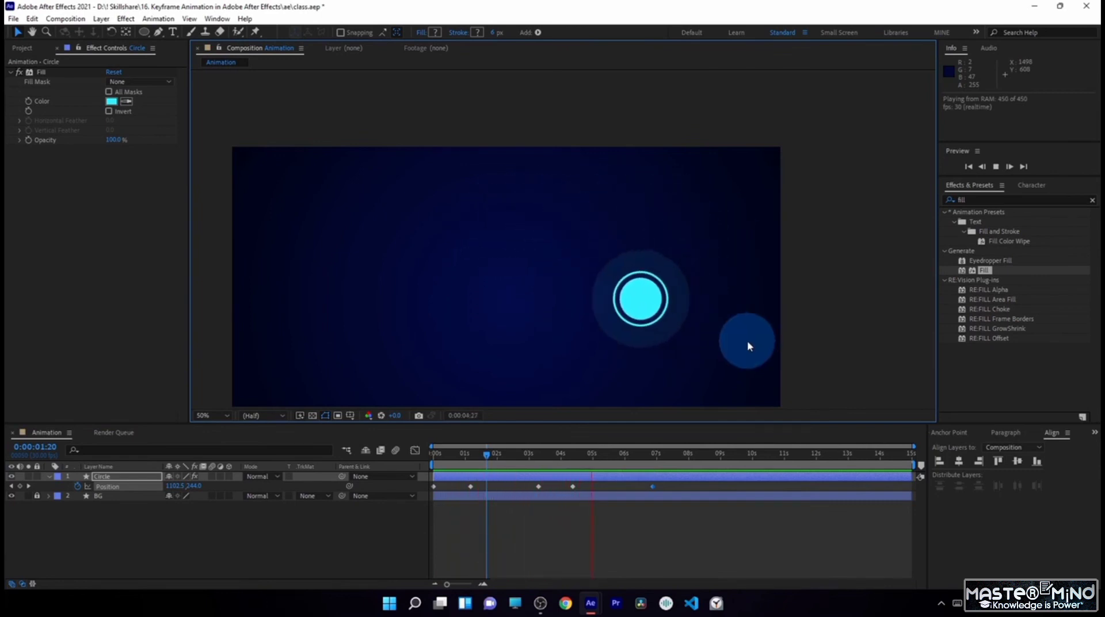
{"action": "left_click", "coordinate": [447, 454]}
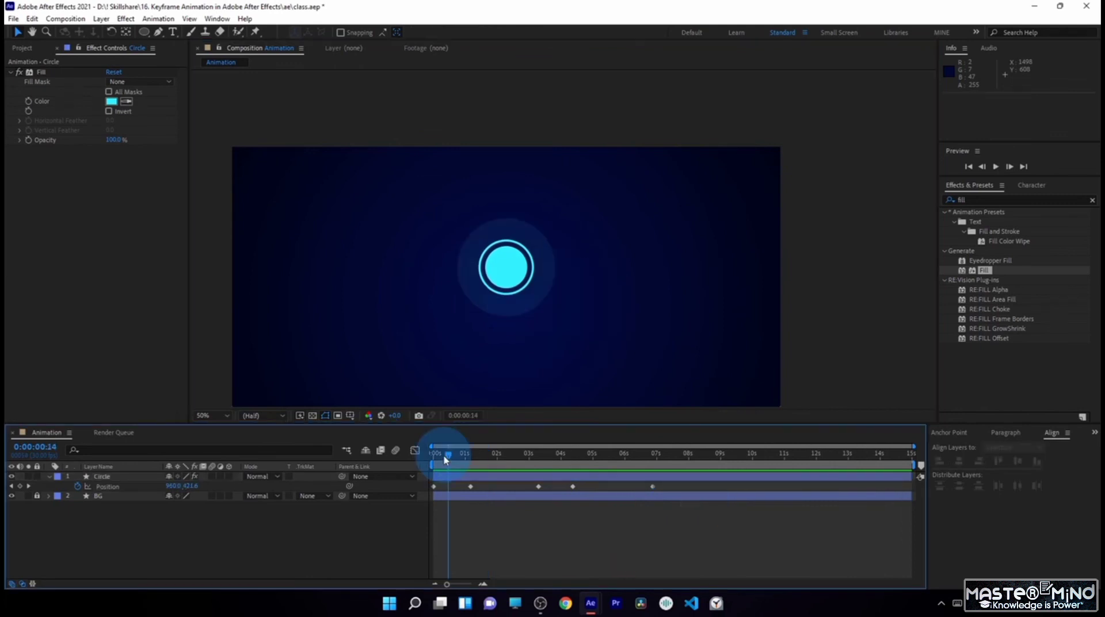
{"action": "key", "text": "space"}
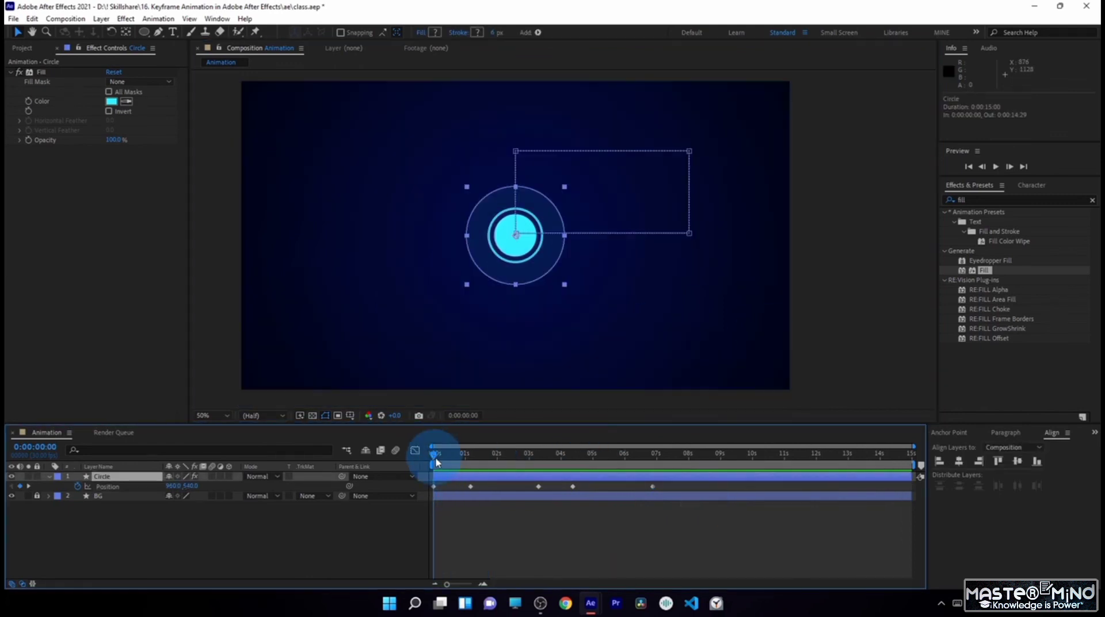
{"action": "left_click_drag", "start_coordinate": [436, 461], "coordinate": [481, 487]}
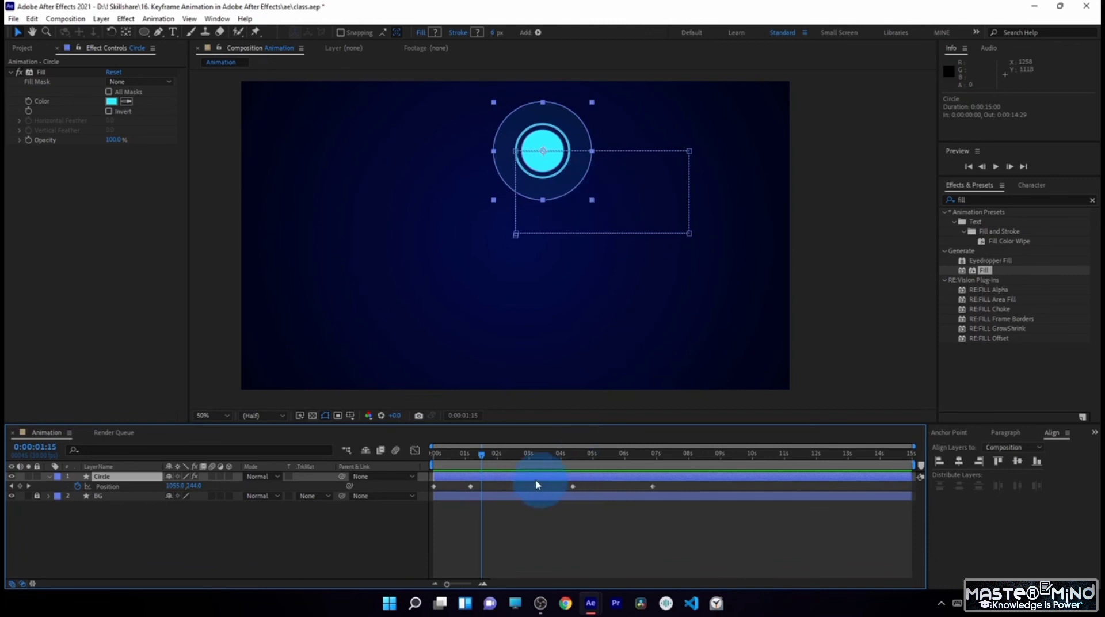
{"action": "left_click", "coordinate": [512, 454]}
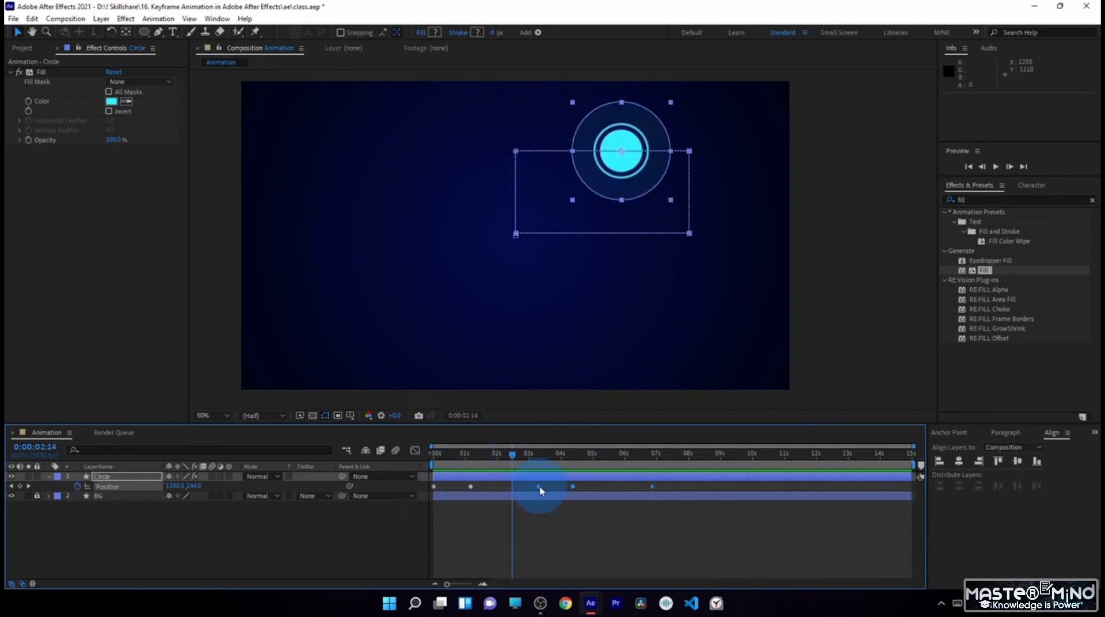
Step: Move the third, fourth and last Position keyframes to about 1:20, 2:23 and 3:12, and preview the Circle's movement
{"action": "left_click_drag", "start_coordinate": [541, 490], "coordinate": [487, 489]}
{"action": "left_click", "coordinate": [494, 513]}
{"action": "left_click_drag", "start_coordinate": [602, 487], "coordinate": [544, 491]}
{"action": "left_click", "coordinate": [435, 456]}
{"action": "key", "text": "KP_0"}
{"action": "key", "text": "KP_0"}
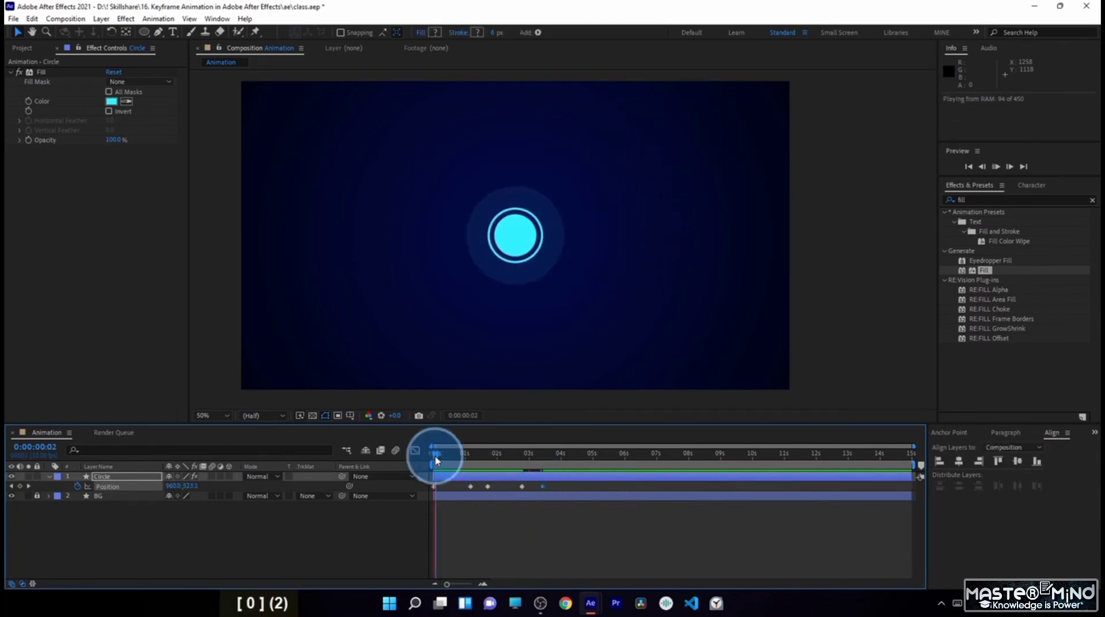
{"action": "left_click", "coordinate": [489, 524]}
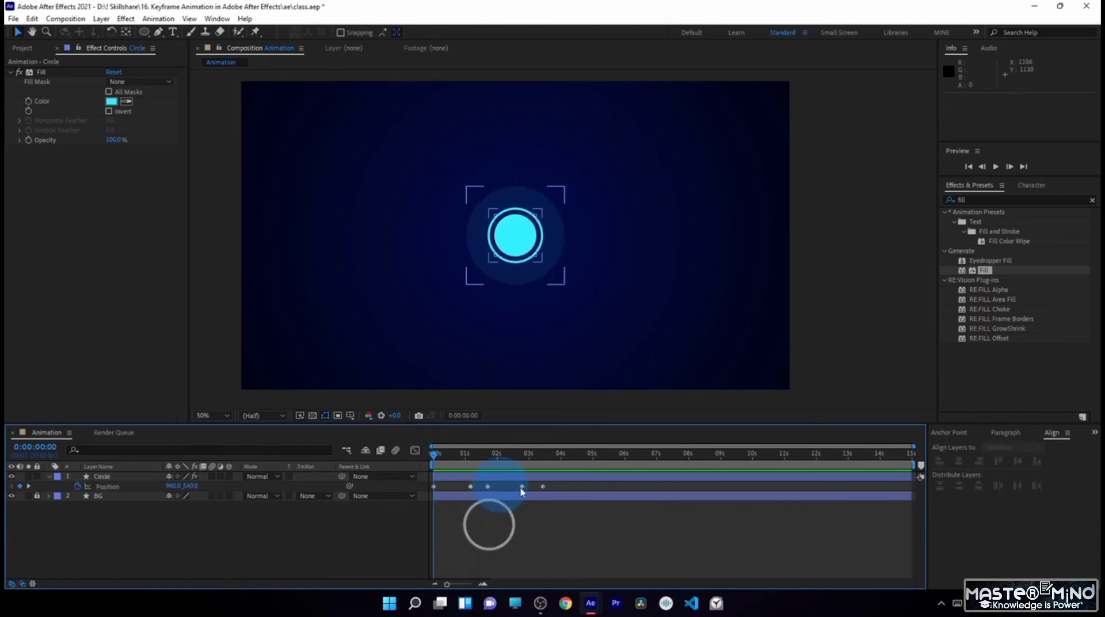
Step: Remove all of the Circle's Position keyframes and set a new Position keyframe at 0:00
{"action": "left_click_drag", "start_coordinate": [444, 455], "coordinate": [283, 498]}
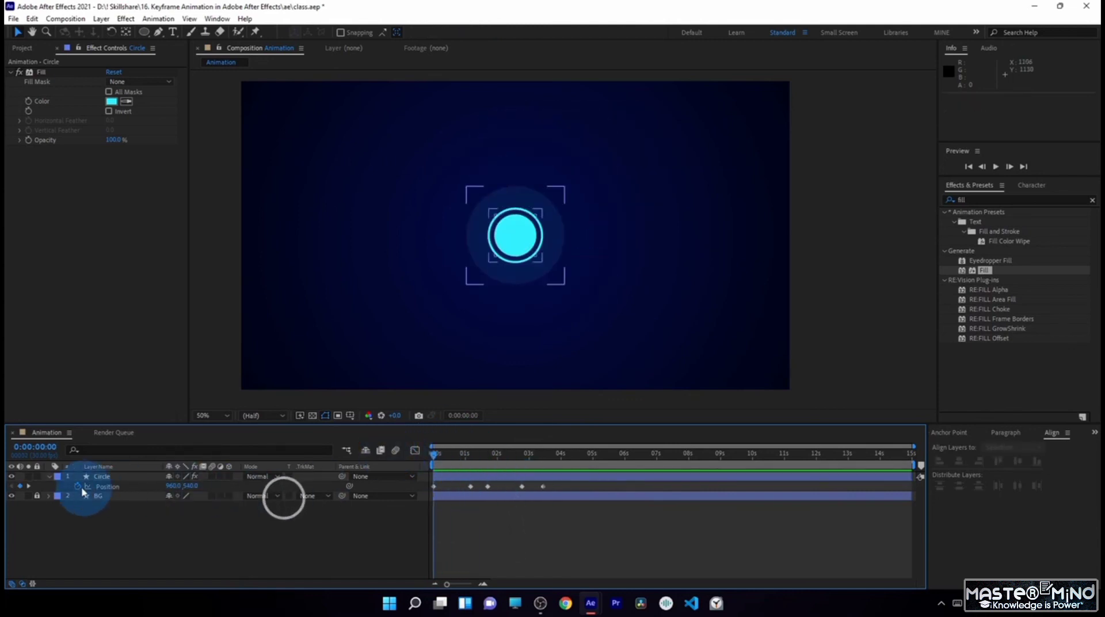
{"action": "left_click", "coordinate": [513, 395]}
{"action": "left_click", "coordinate": [585, 505]}
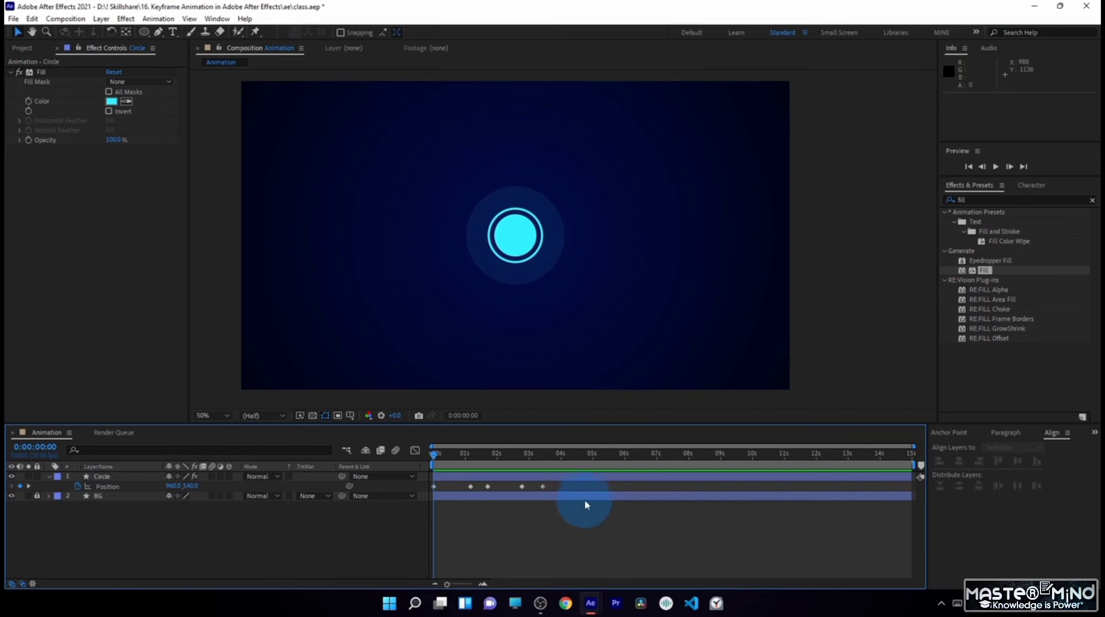
{"action": "left_click_drag", "start_coordinate": [584, 492], "coordinate": [424, 493]}
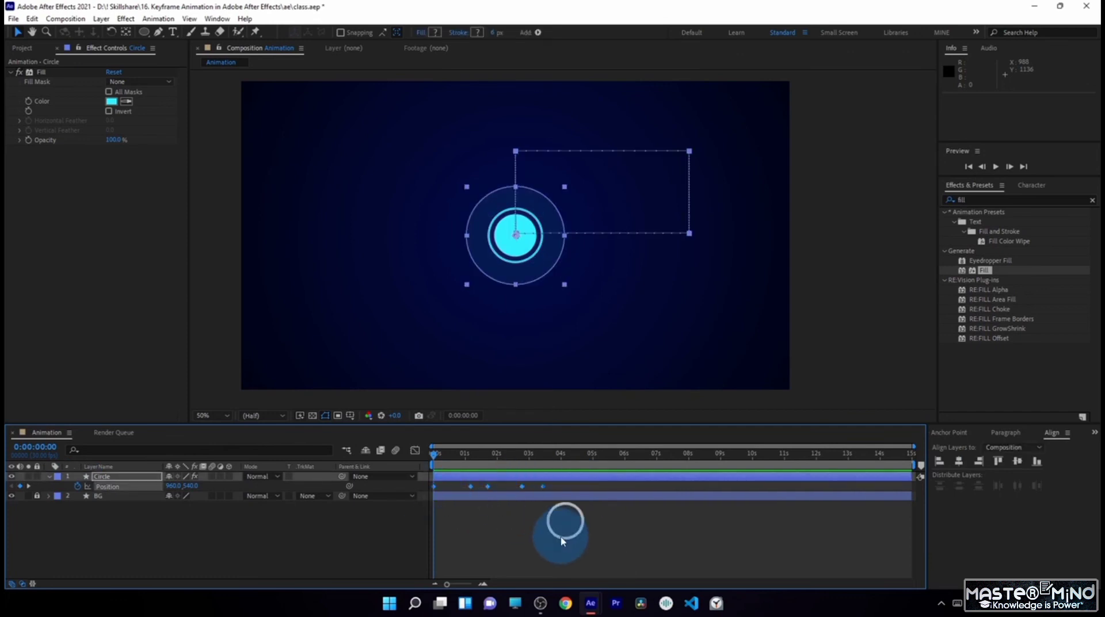
{"action": "left_click", "coordinate": [278, 552]}
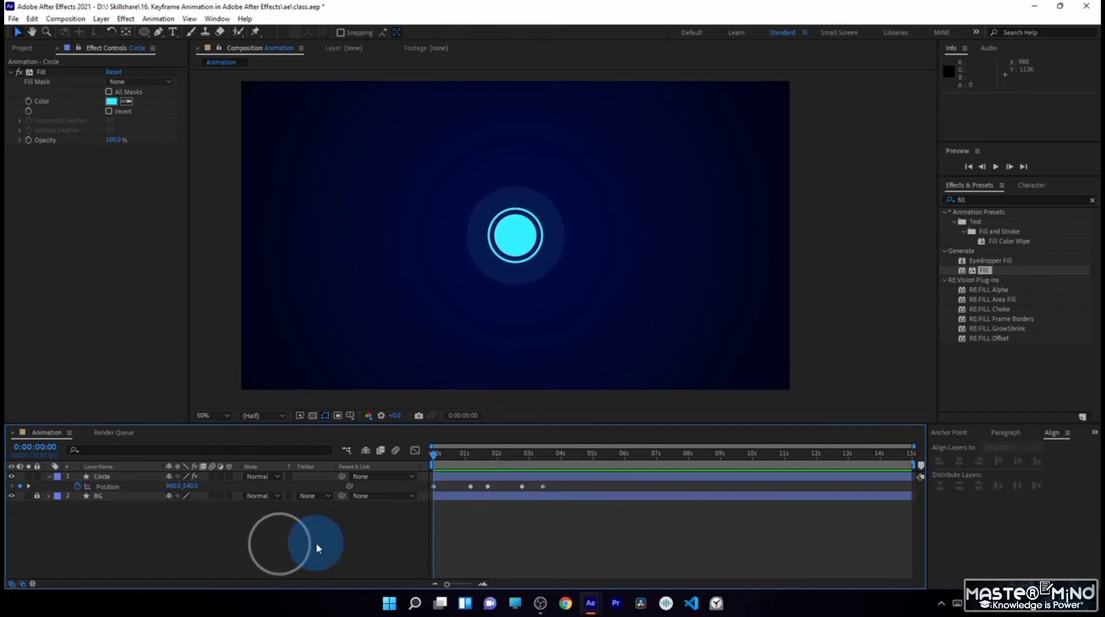
{"action": "left_click", "coordinate": [77, 486]}
{"action": "left_click", "coordinate": [78, 487]}
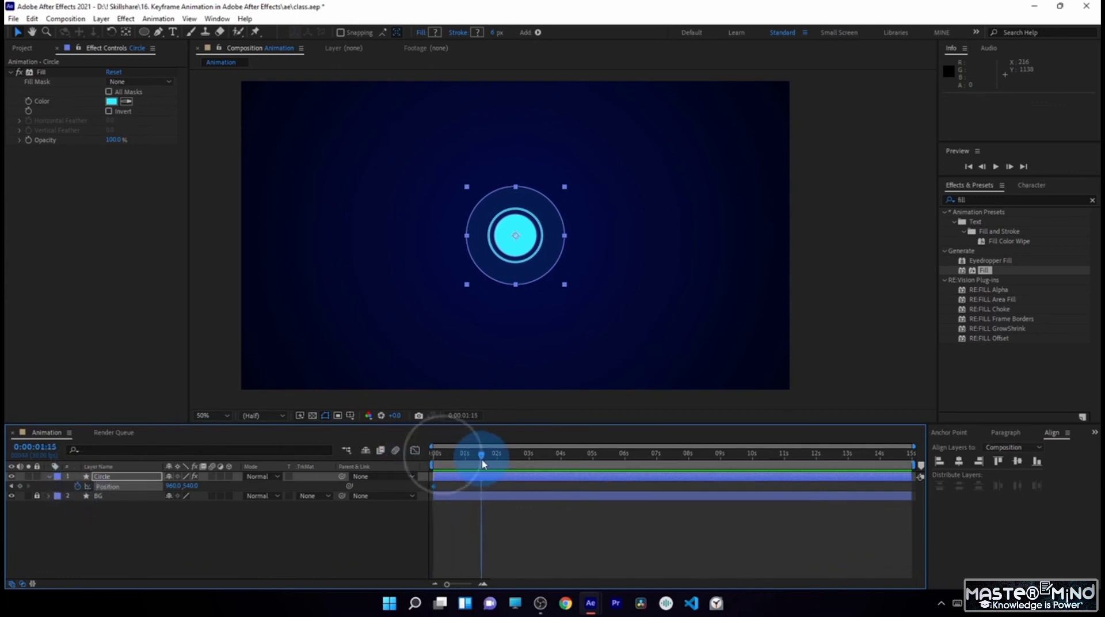
Step: Animate the Circle about 550 px horizontally to the right, retime the second Position keyframe to about 0:18, and preview the movement
{"action": "left_click_drag", "start_coordinate": [542, 244], "coordinate": [700, 252]}
{"action": "left_click", "coordinate": [549, 515]}
{"action": "mouse_move", "coordinate": [447, 458]}
{"action": "left_mouse_down"}
{"action": "mouse_move", "coordinate": [433, 454]}
{"action": "mouse_move", "coordinate": [463, 461]}
{"action": "left_mouse_up"}
{"action": "left_click", "coordinate": [490, 485]}
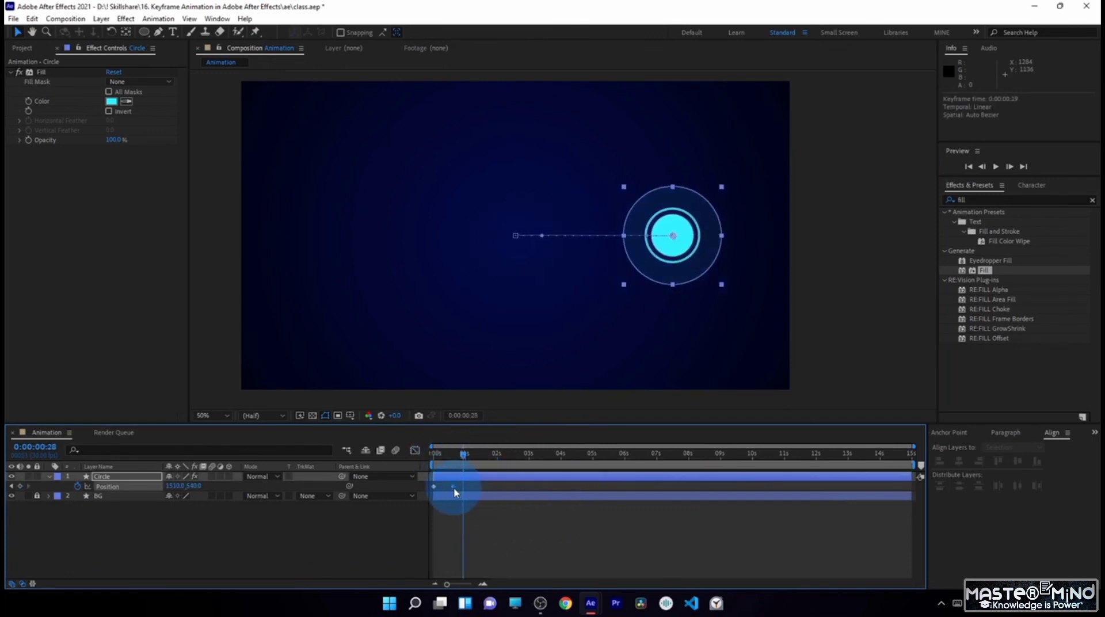
{"action": "left_click", "coordinate": [437, 454]}
{"action": "key", "text": "KP_0"}
{"action": "key", "text": "KP_0"}
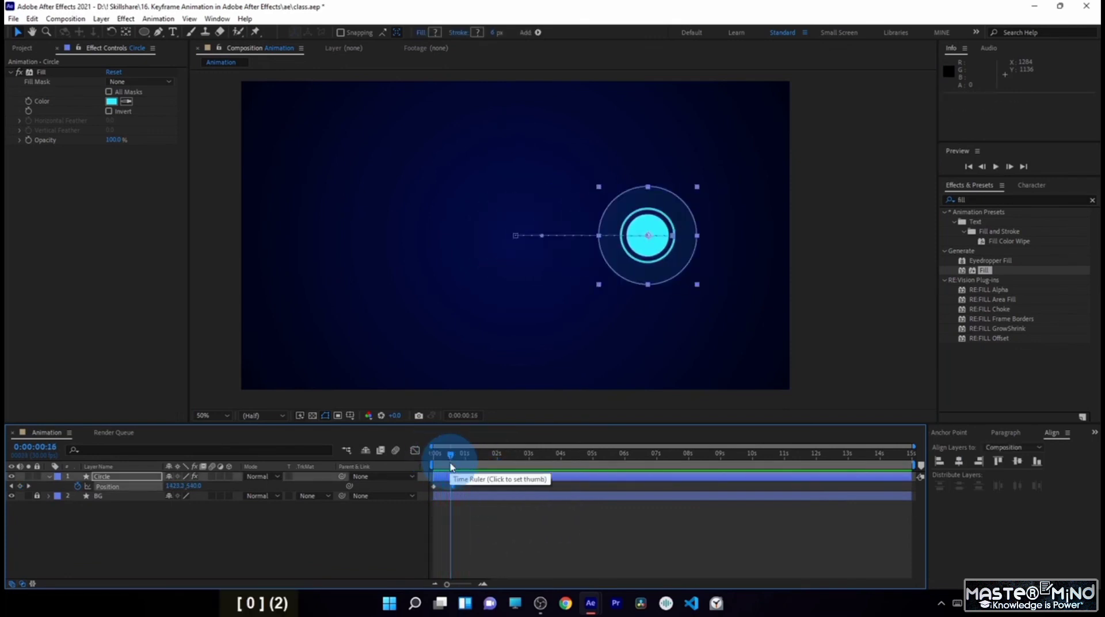
{"action": "key", "text": "KP_0"}
{"action": "key", "text": "KP_0"}
Step: Retime the second Position keyframe to about 3:13 and play back the Circle's movement
{"action": "left_click", "coordinate": [451, 466]}
{"action": "left_click_drag", "start_coordinate": [456, 491], "coordinate": [545, 491]}
{"action": "key", "text": "KP_0"}
{"action": "key", "text": "KP_0"}
{"action": "key", "text": "KP_0"}
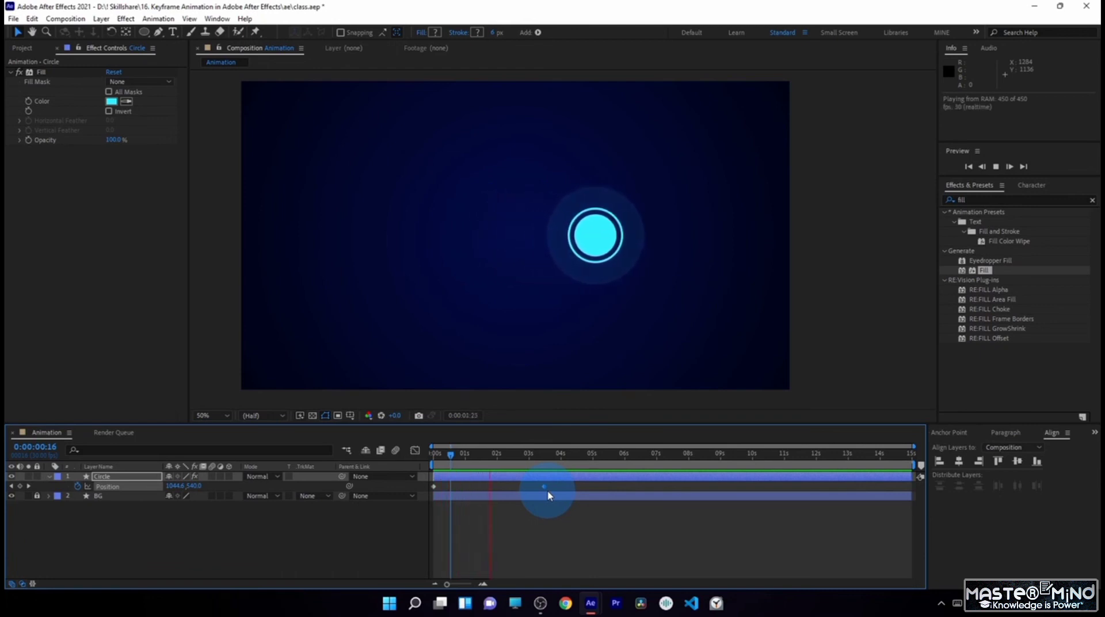
Step: Delete the Circle's second Position keyframe and try moving the Circle upward at 1:01
{"action": "key", "text": "ctrl+z"}
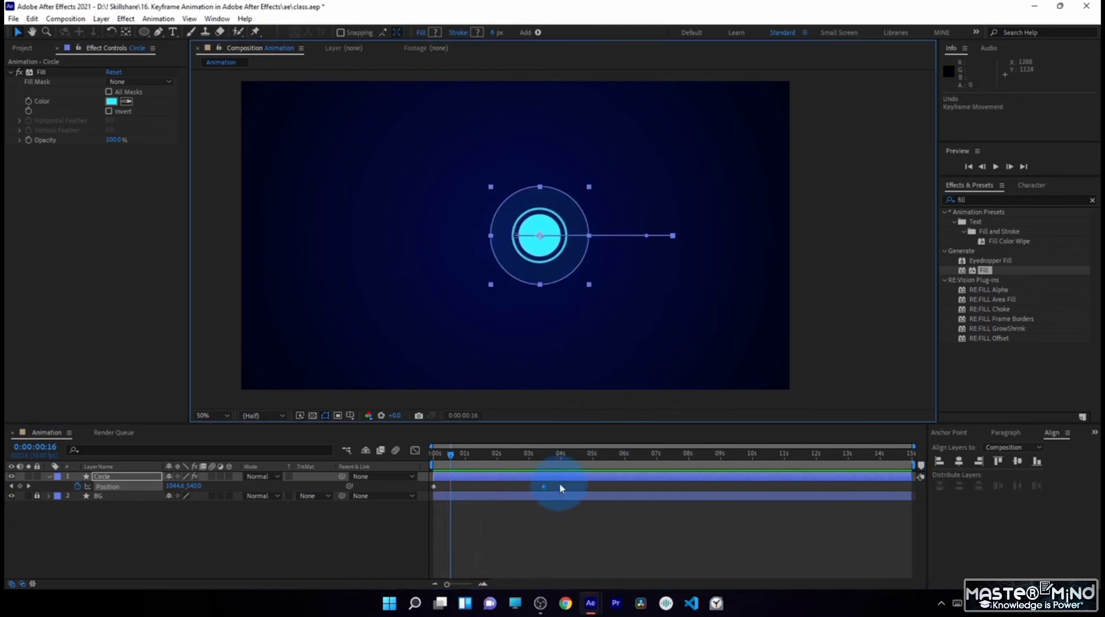
{"action": "key", "text": "Delete"}
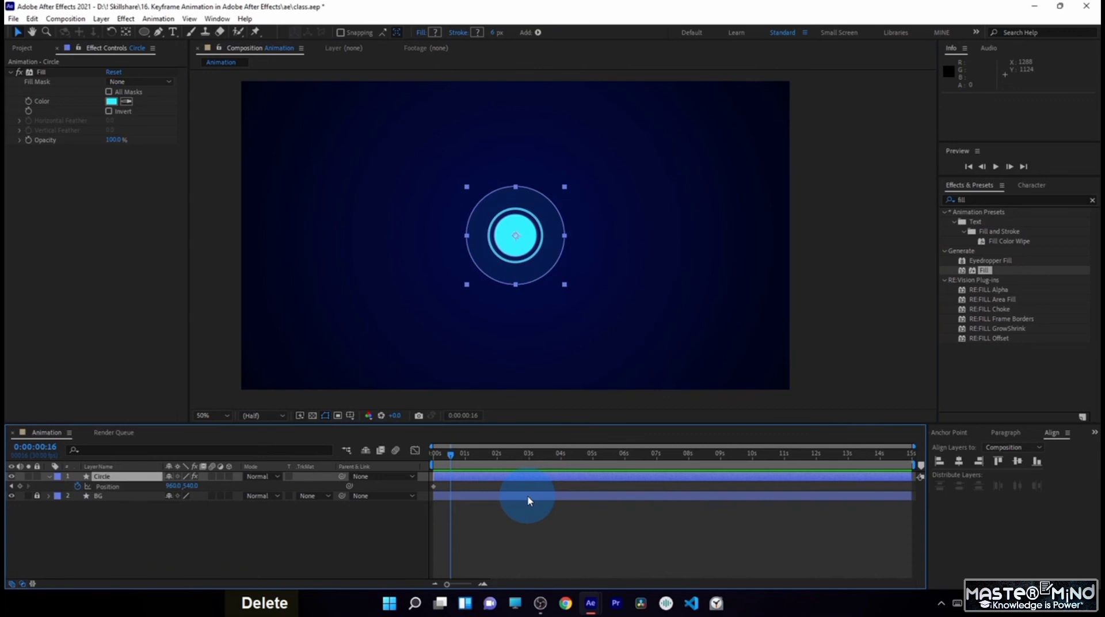
{"action": "left_click", "coordinate": [449, 455]}
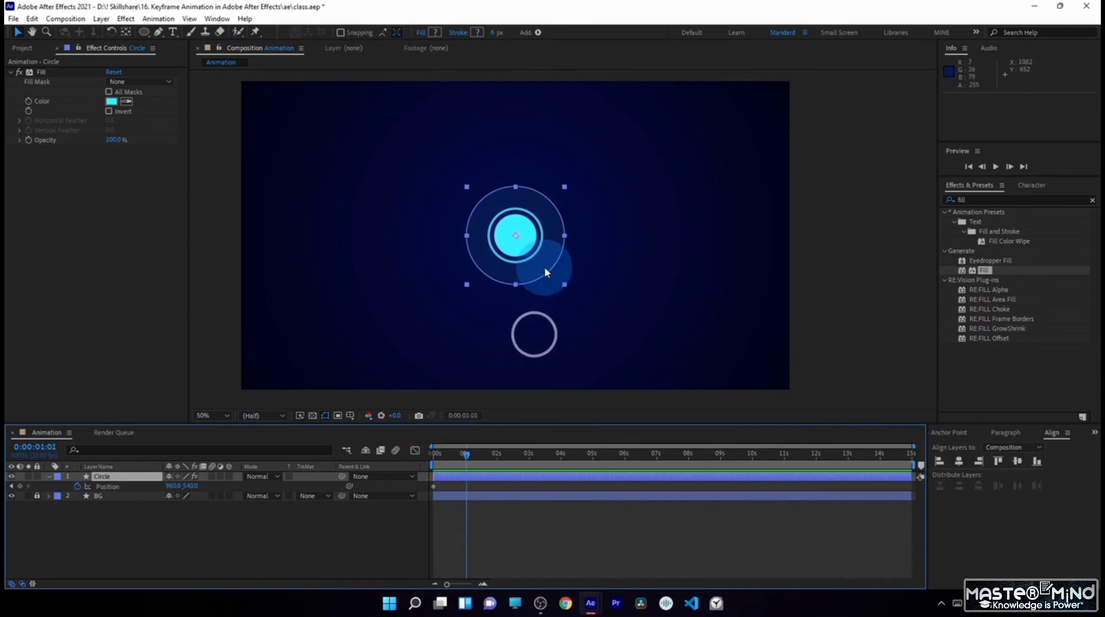
{"action": "left_click_drag", "start_coordinate": [545, 272], "coordinate": [546, 208]}
{"action": "left_click_drag", "start_coordinate": [464, 191], "coordinate": [605, 190]}
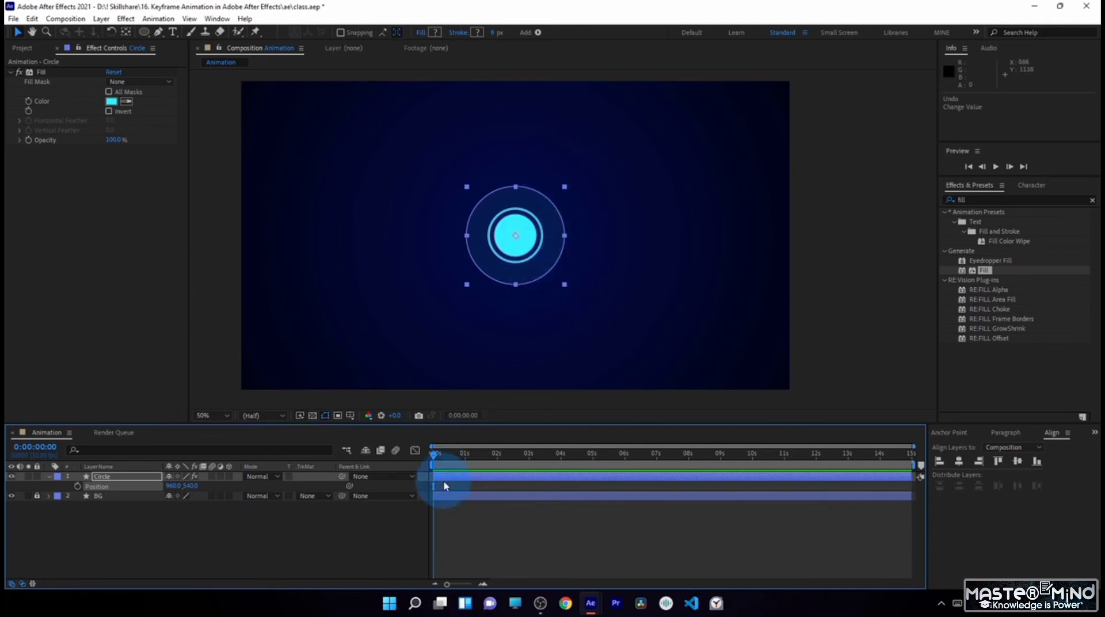
Step: Keyframe the Circle's Position at 0:00, move it to 1352, 768 at 1:25, and move it up and right at a further time
{"action": "left_click", "coordinate": [77, 487]}
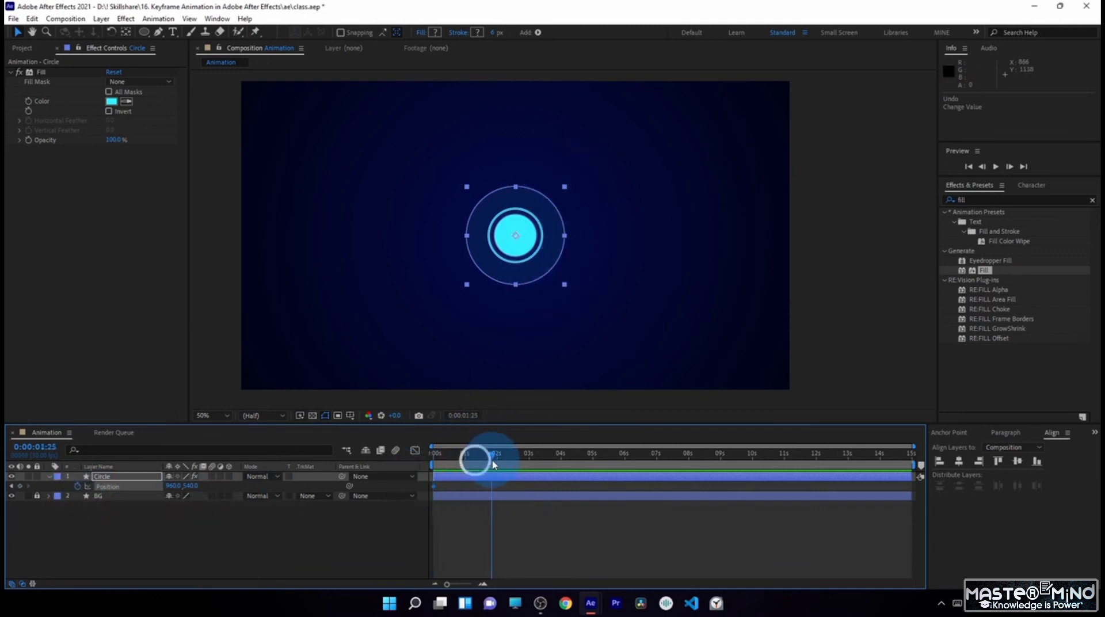
{"action": "left_click_drag", "start_coordinate": [534, 261], "coordinate": [646, 326]}
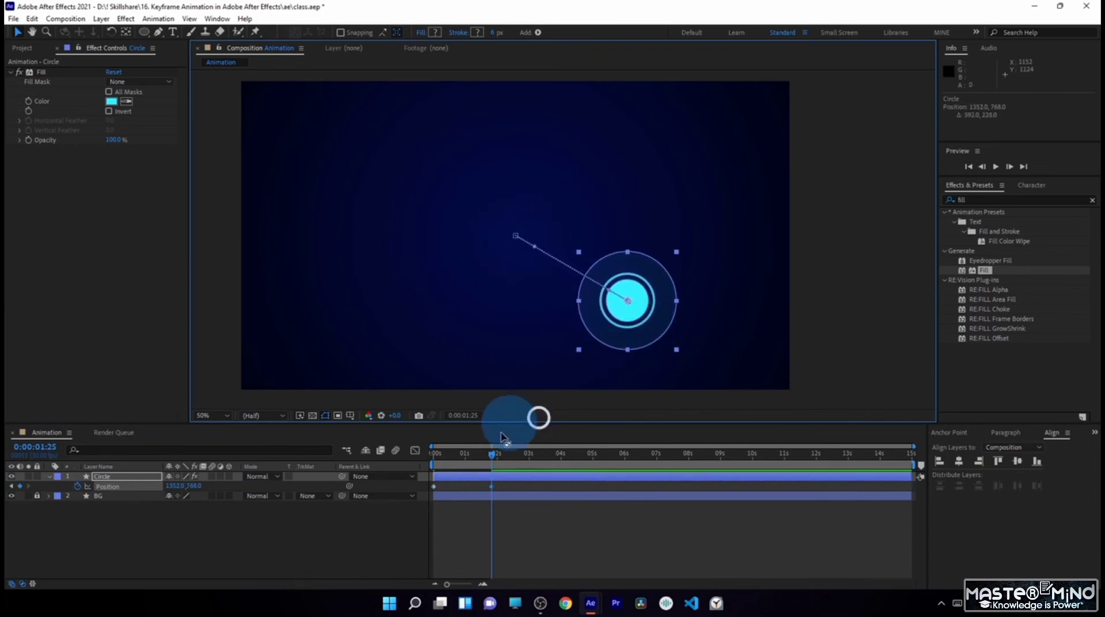
{"action": "left_click_drag", "start_coordinate": [503, 443], "coordinate": [552, 454]}
{"action": "left_click_drag", "start_coordinate": [629, 301], "coordinate": [664, 194]}
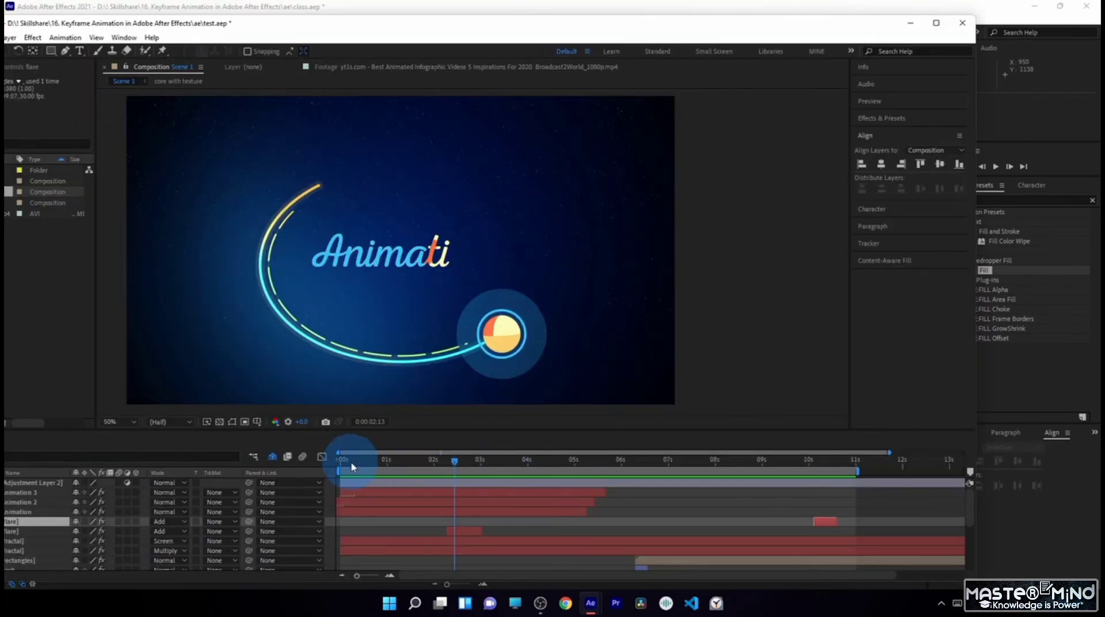
Step: Scrub the reference Scene 1 composition in test.aep from the start to 3:00 to examine the ball's path
{"action": "left_click_drag", "start_coordinate": [354, 466], "coordinate": [437, 192]}
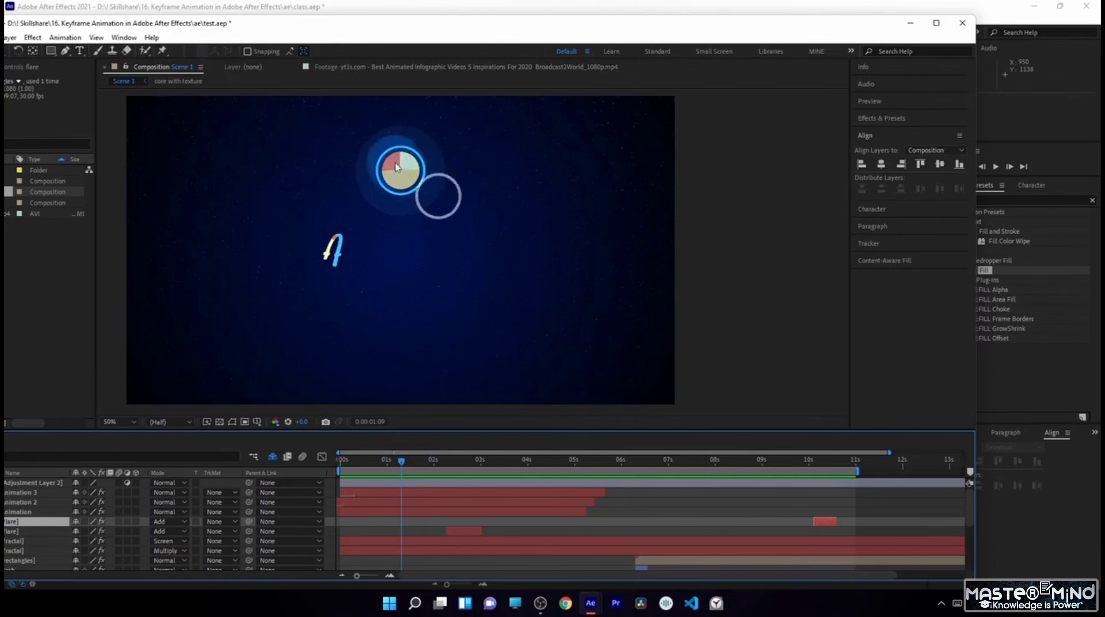
{"action": "left_click", "coordinate": [406, 461]}
{"action": "left_click_drag", "start_coordinate": [406, 466], "coordinate": [508, 444]}
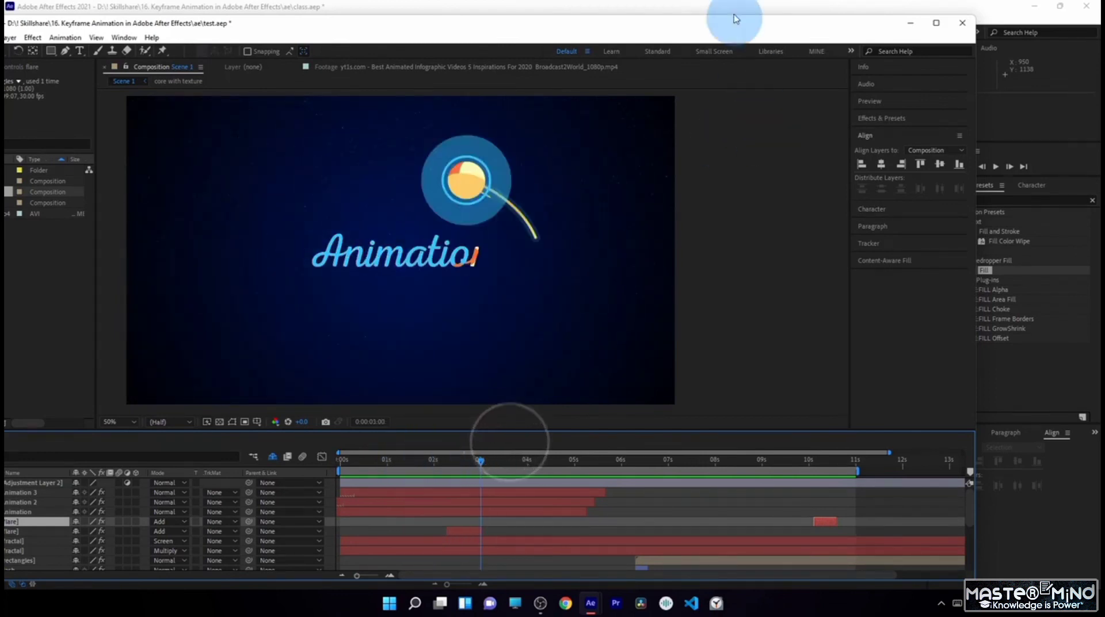